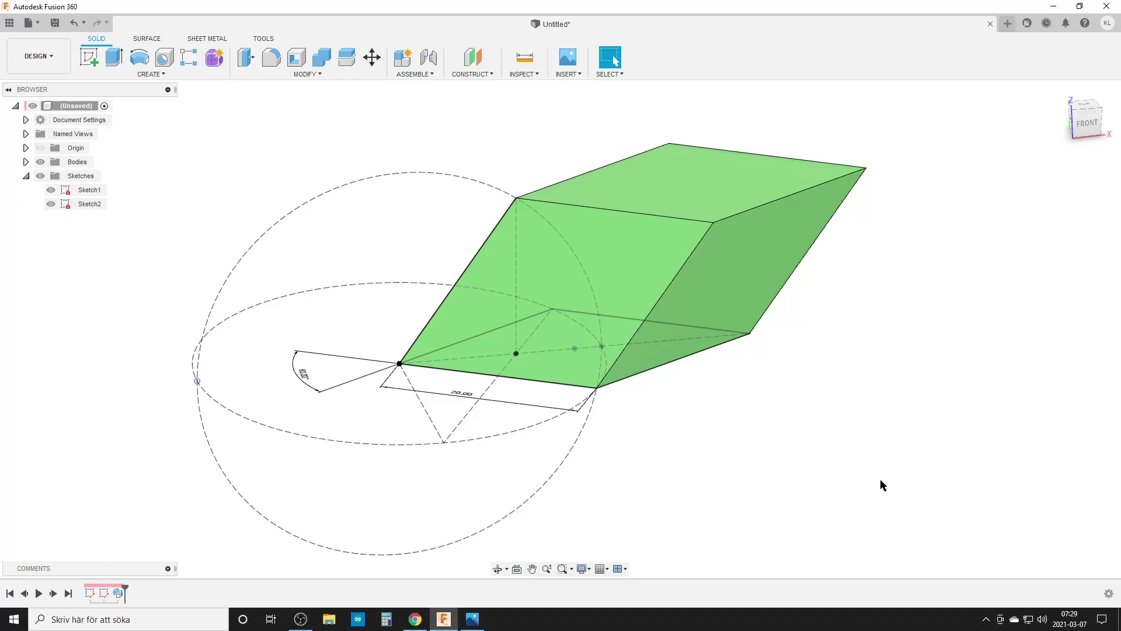
Step: Orbit the view to see the green rhombic prism from another angle
mouse_move(588, 455)
middle_mouse_down("shift")
mouse_move(566, 433)
mouse_move(643, 420)
mouse_move(708, 451)
mouse_move(601, 403)
mouse_move(570, 440)
middle_mouse_up("shift")
left_click(414, 618)
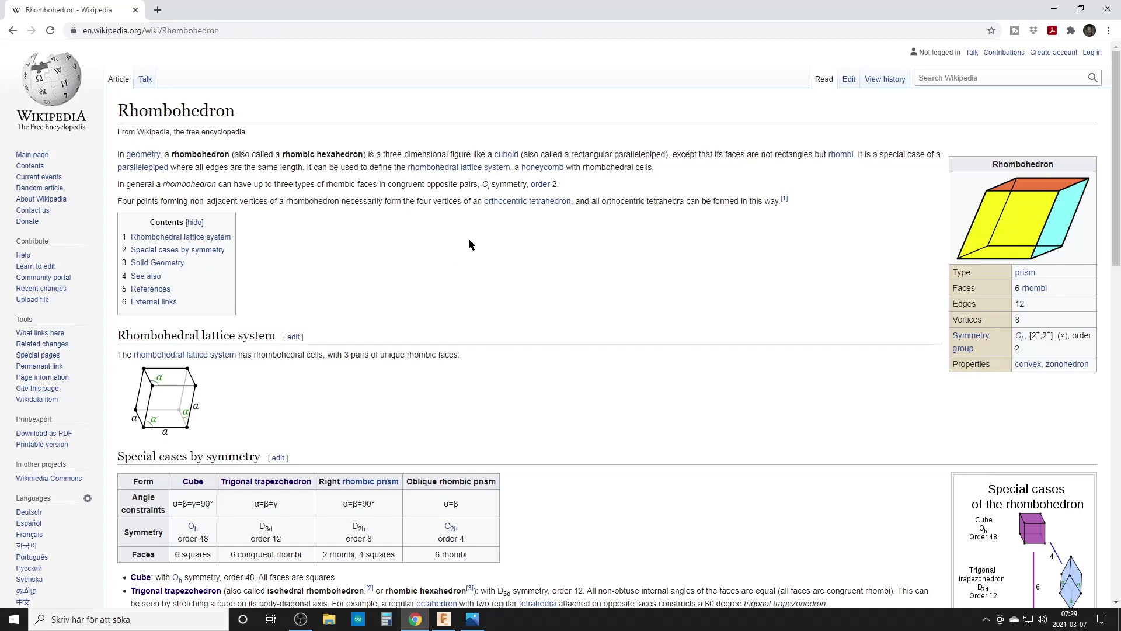
scroll(460, 336, "down", 4)
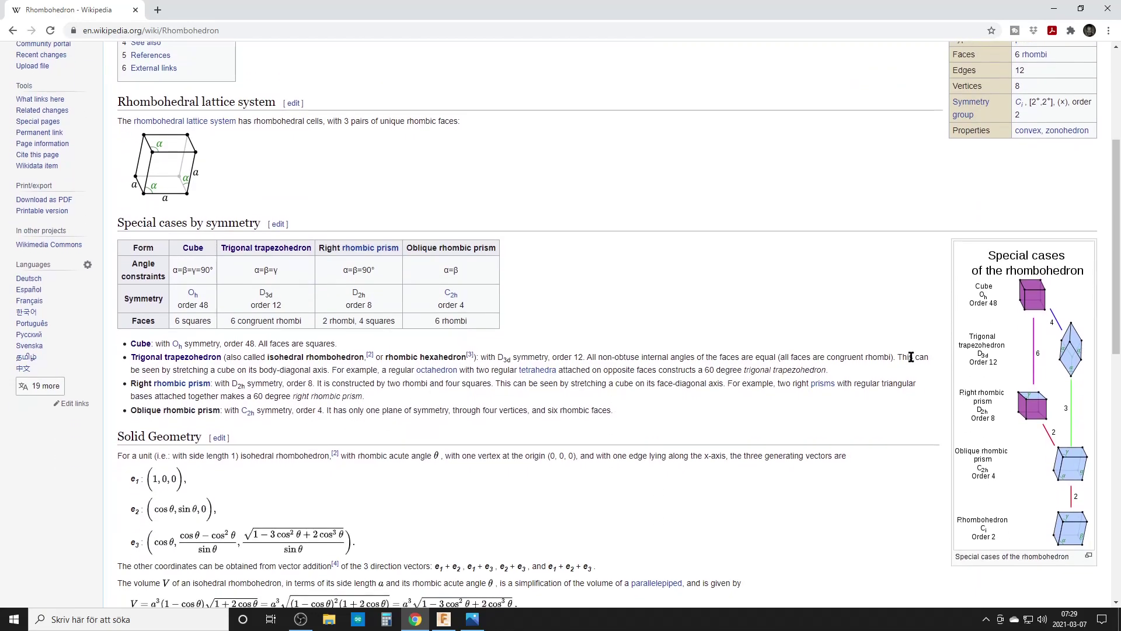
scroll(830, 359, "up", 4)
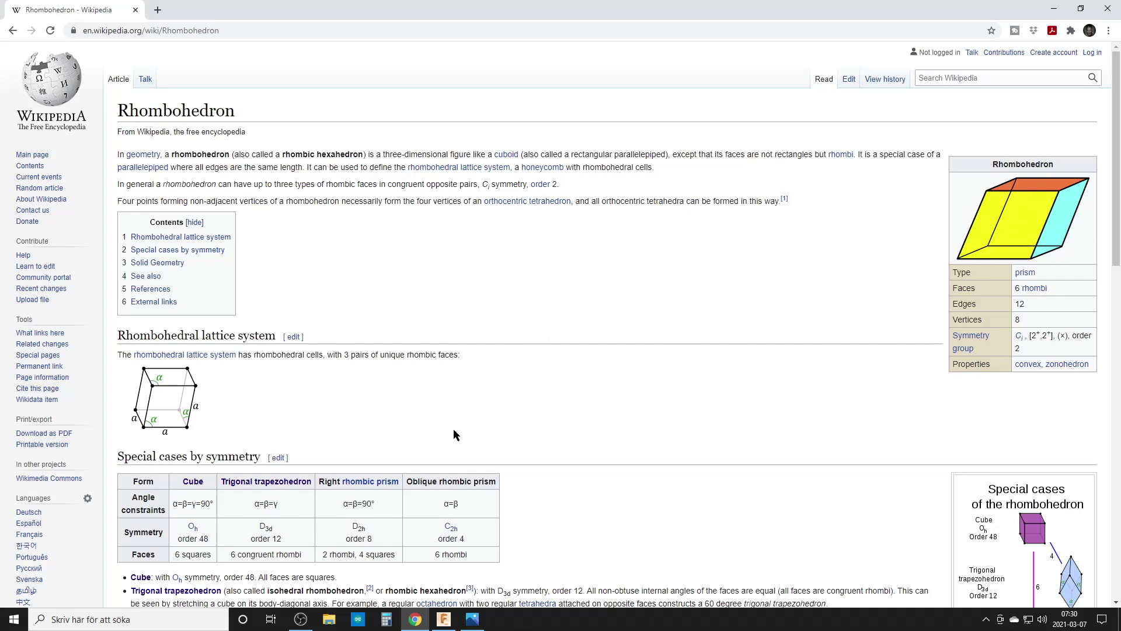
mouse_move(445, 623)
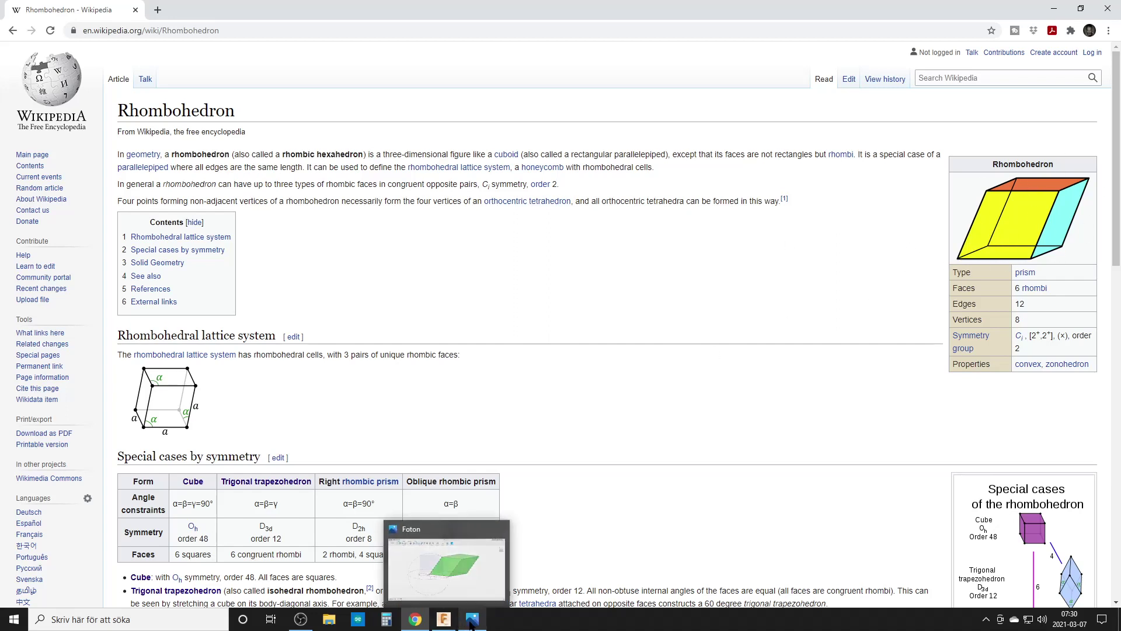
Step: Bring up the hand-drawn rhombohedron sketch with 2cm edges and 60° angles in Photos
left_click(431, 515)
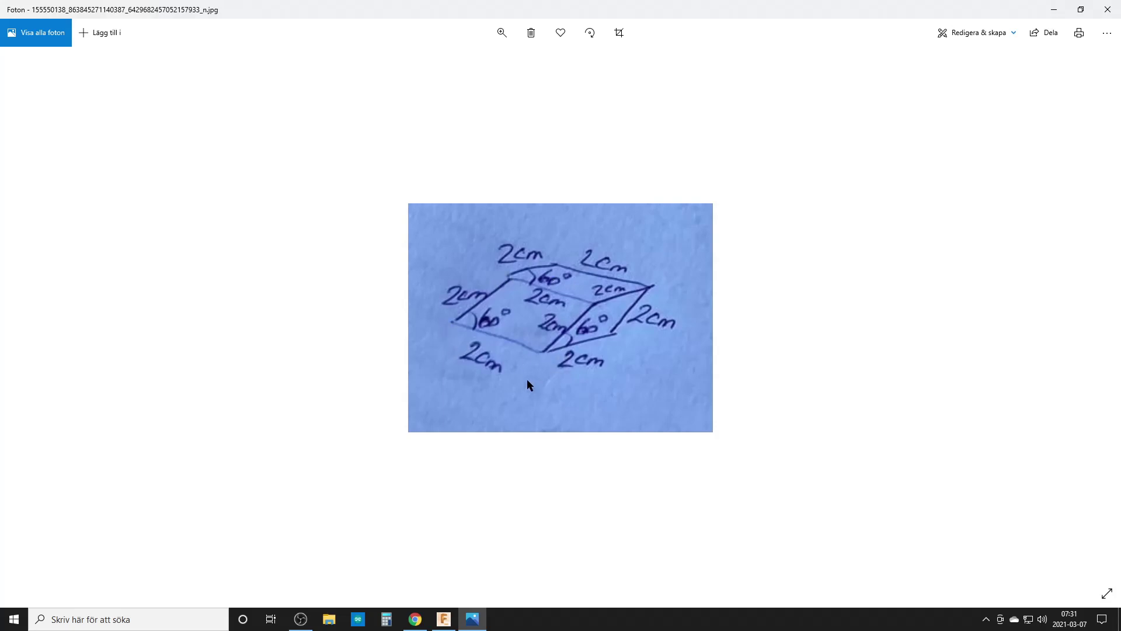
Step: Cycle through Fusion 360 and the Wikipedia article, ending on the hand-drawn sketch photo
left_click(443, 619)
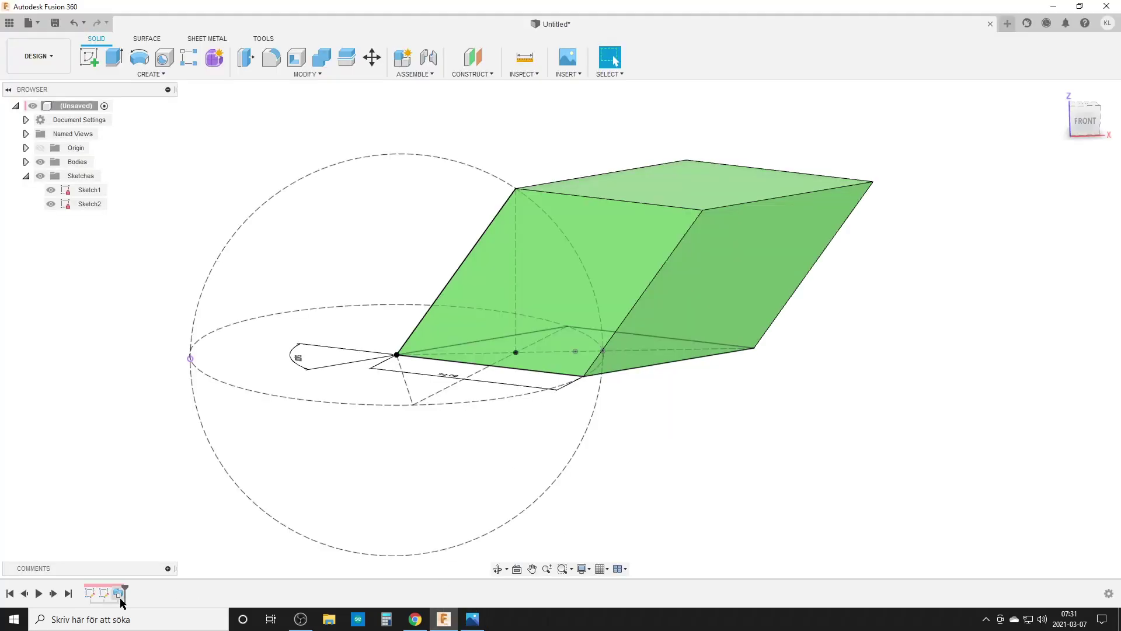
left_click(415, 619)
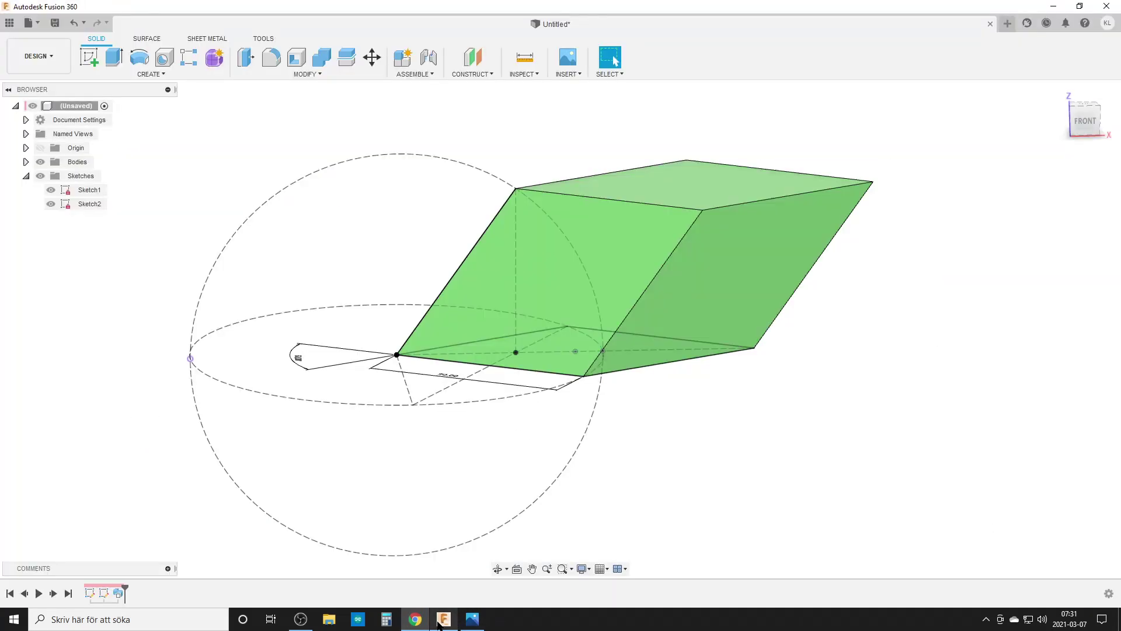
left_click(438, 622)
mouse_move(437, 624)
left_click(472, 619)
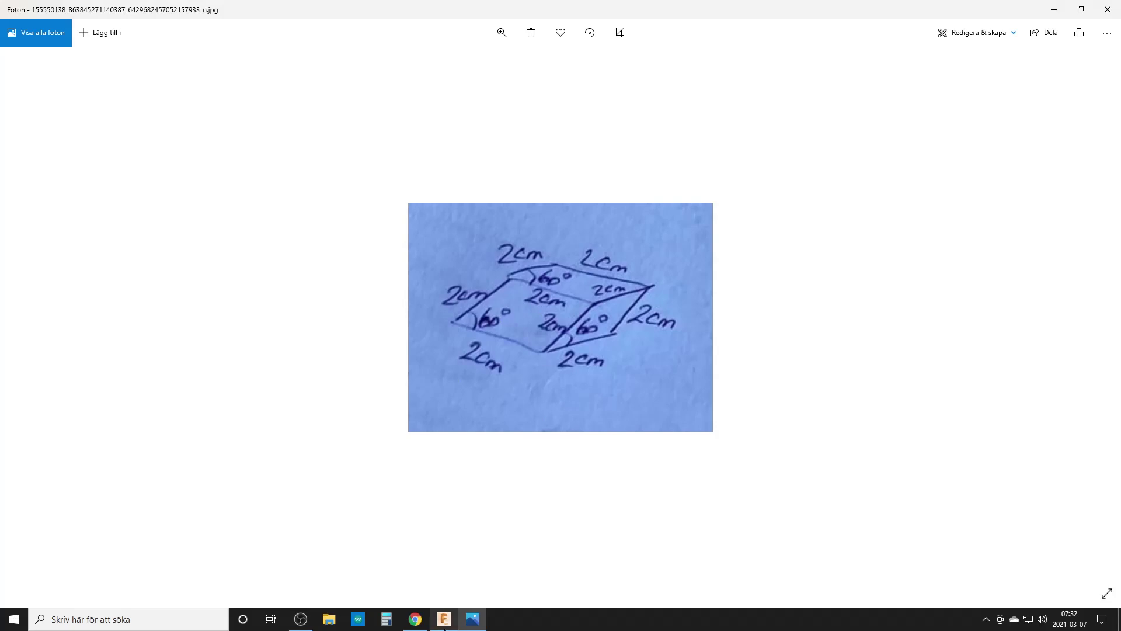
Step: Start a new empty design with a sketch on the horizontal XY ground plane
left_click(445, 620)
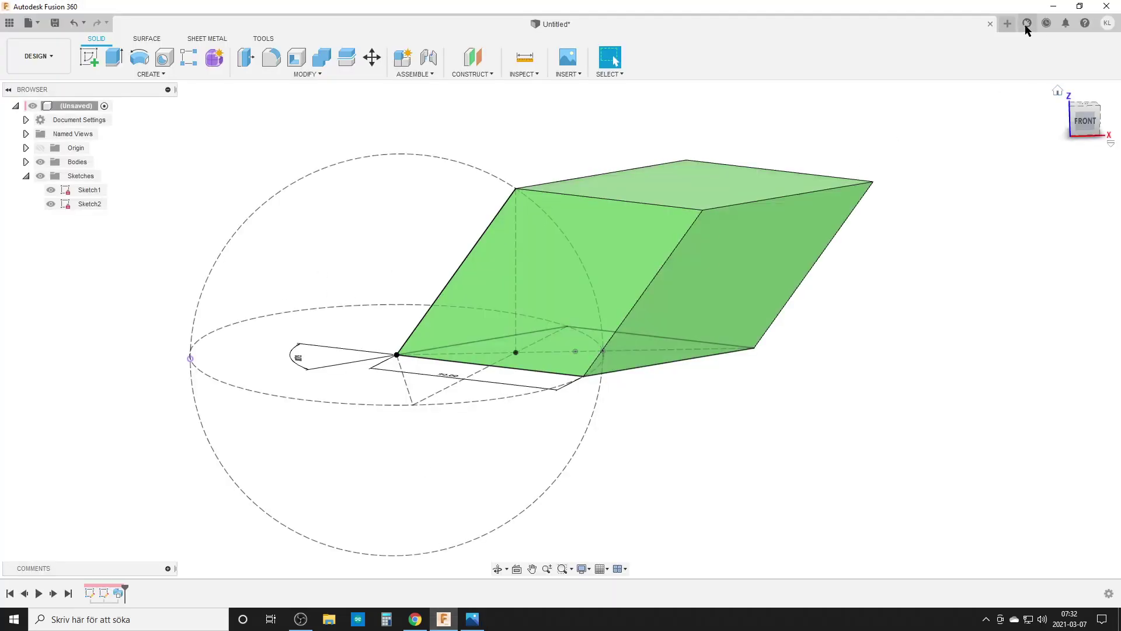
left_click(1007, 23)
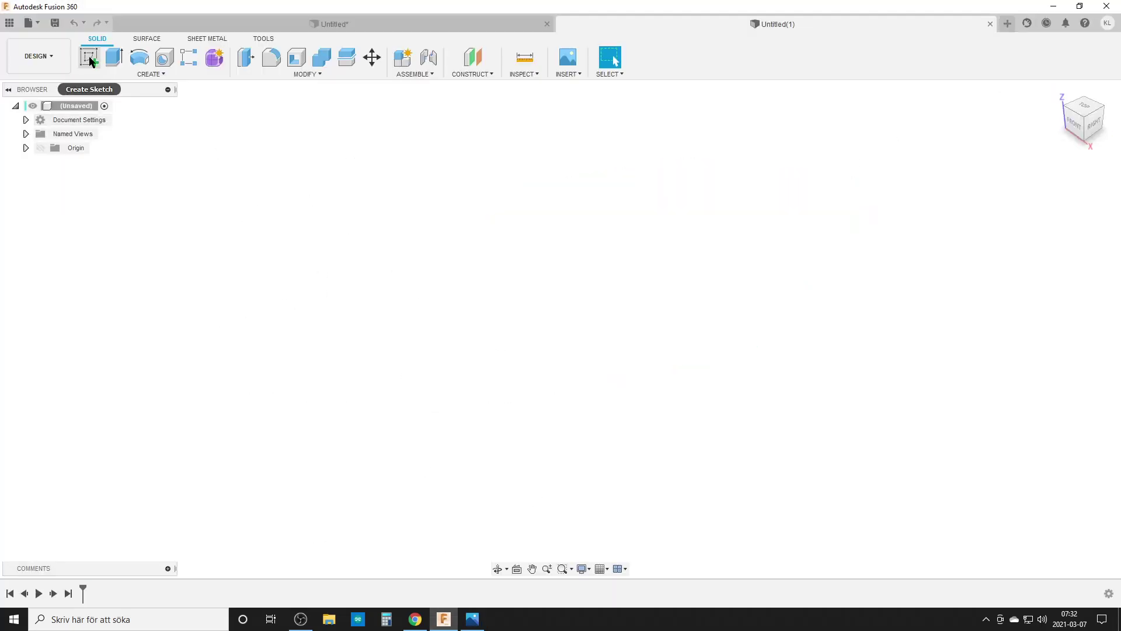
left_click(89, 58)
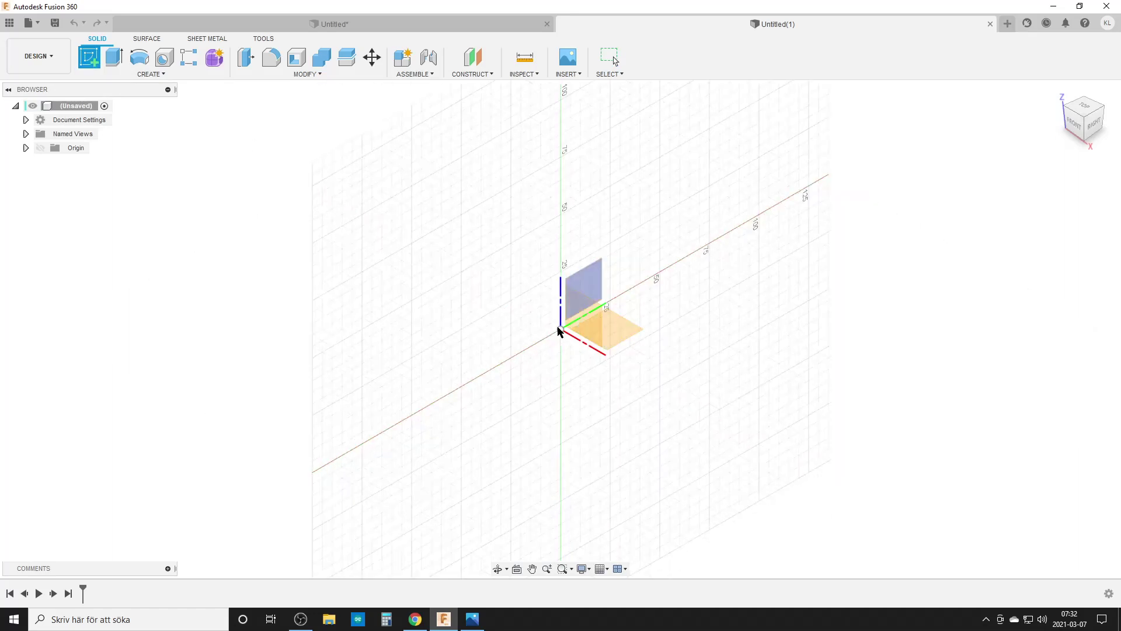
left_click(623, 331)
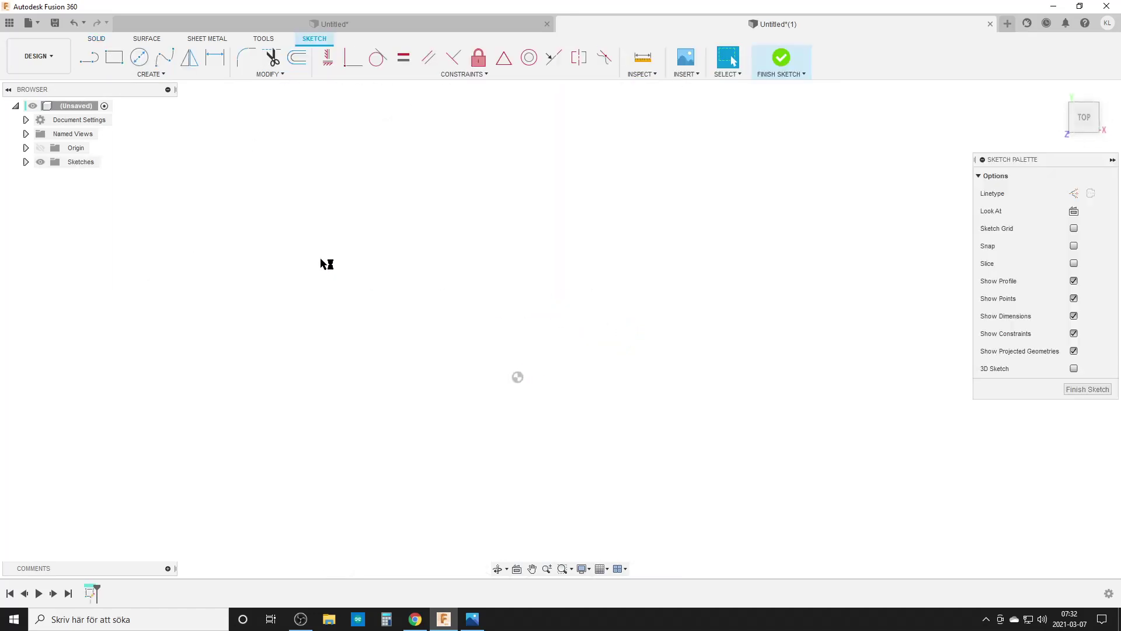
Step: Draw a closed four-line diamond outline and constrain all four sides Equal
left_click(90, 58)
left_click(366, 362)
left_click(521, 258)
left_click(729, 385)
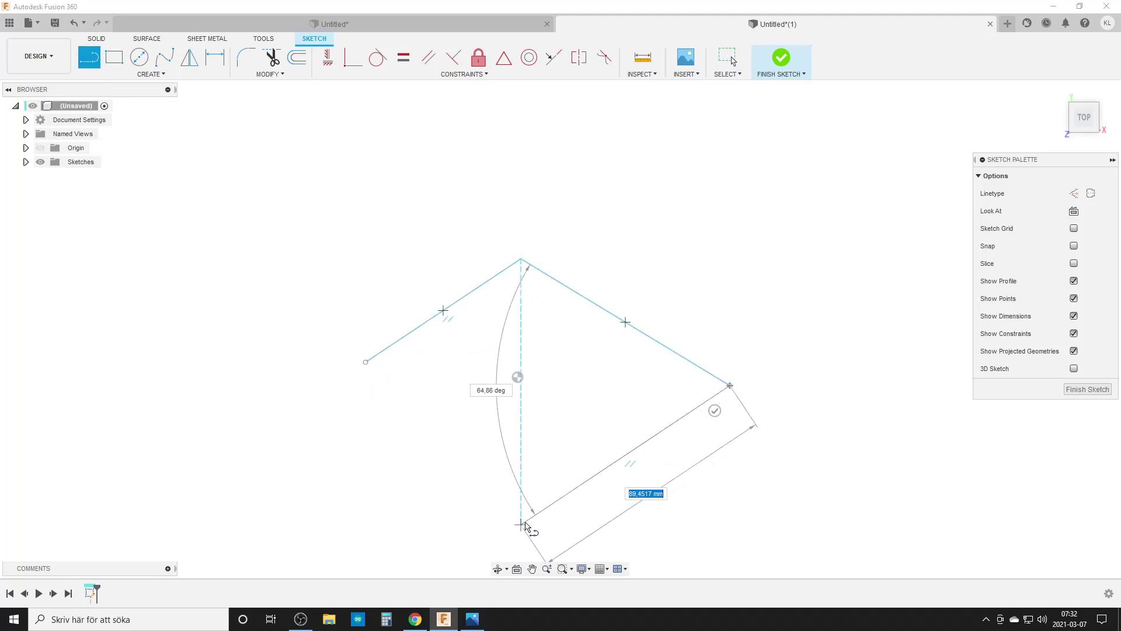
left_click(520, 524)
left_click(362, 365)
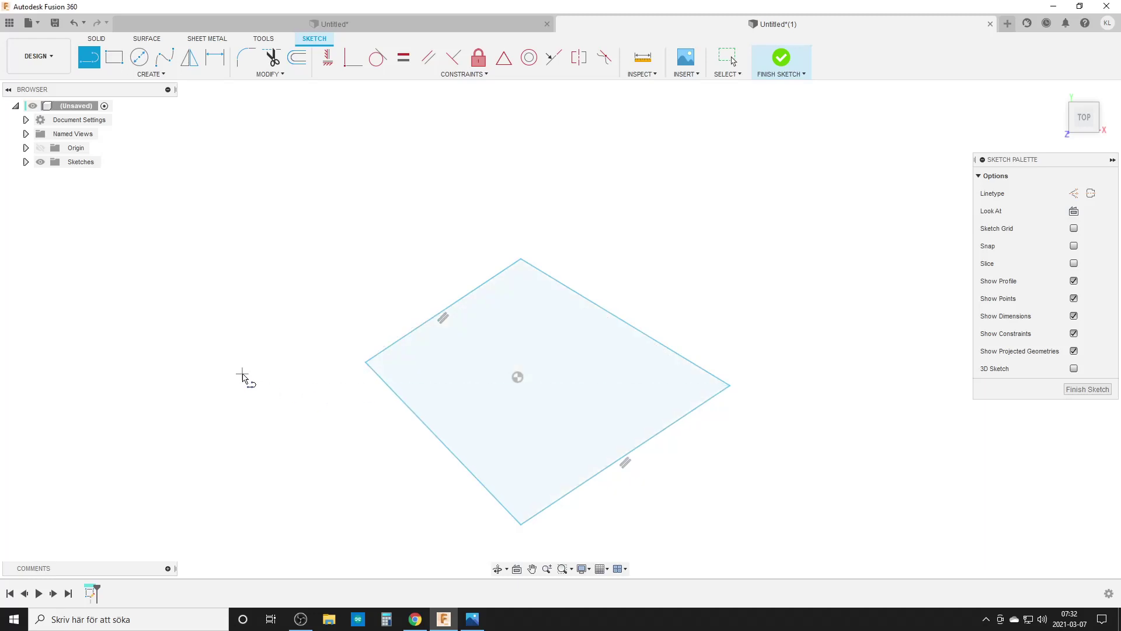
key("Escape")
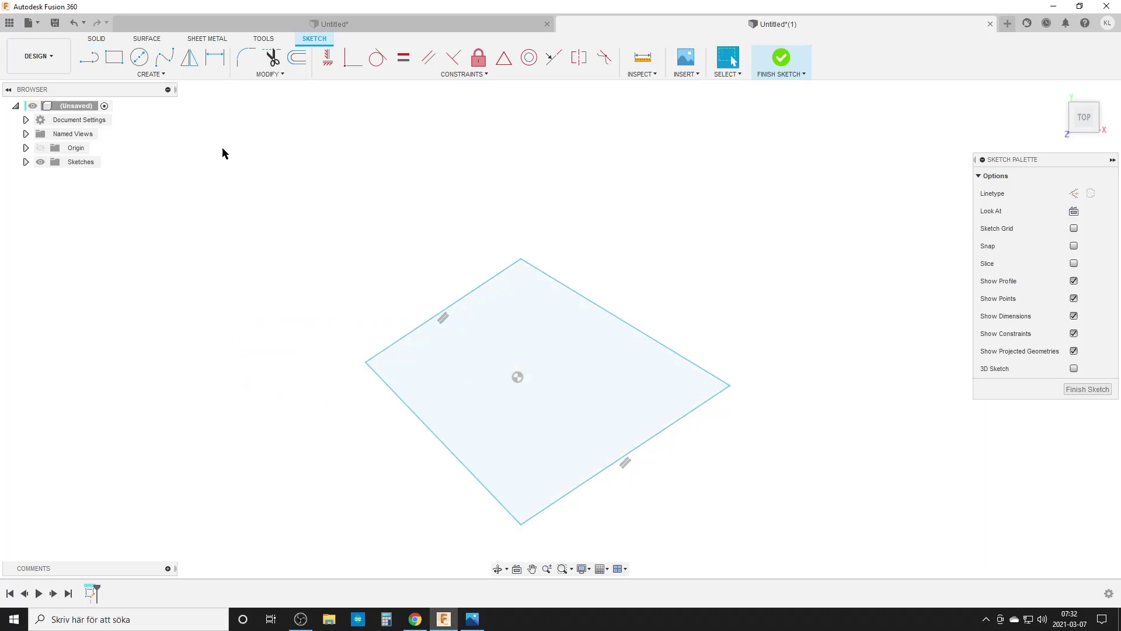
left_click_drag(242, 154, 808, 539)
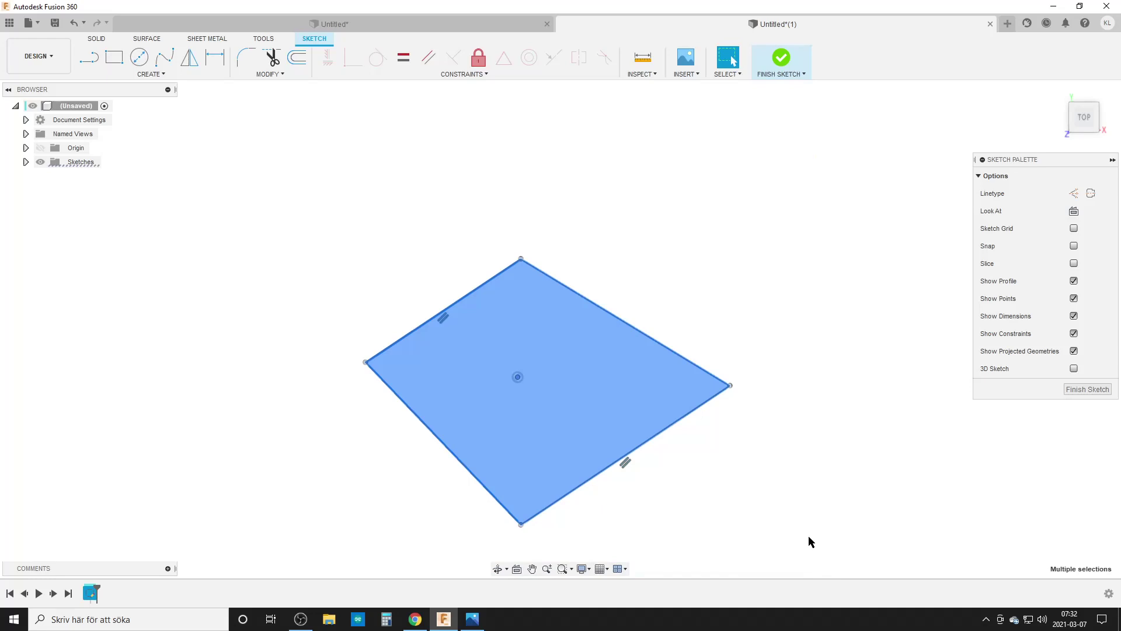
left_click(406, 60)
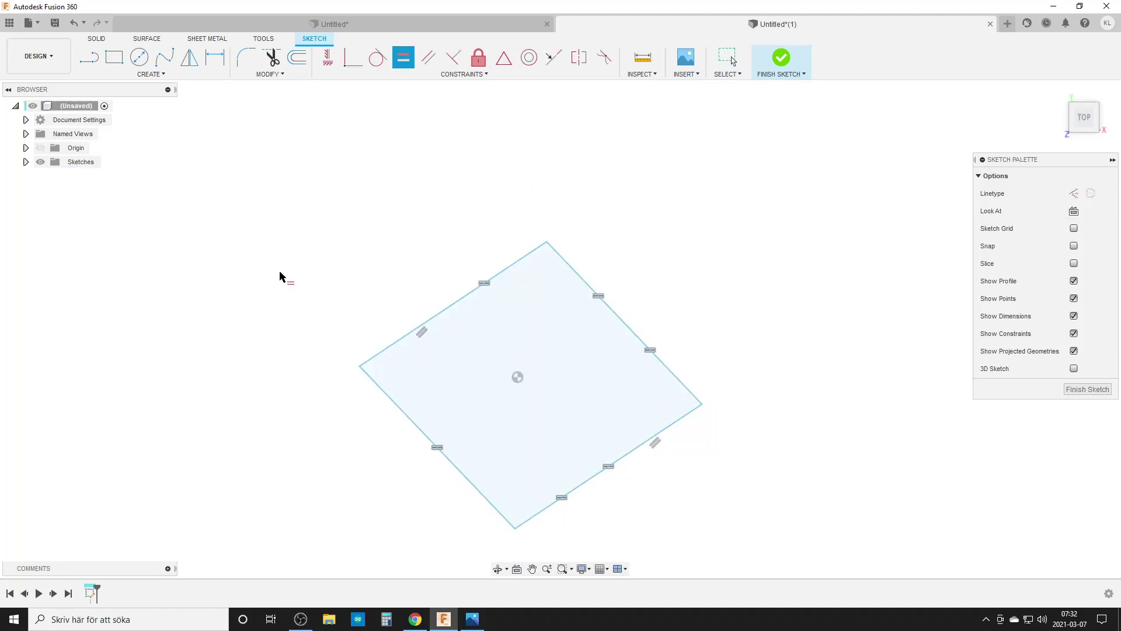
Step: Draw a construction-line diagonal from the right corner to the left corner
left_click(89, 56)
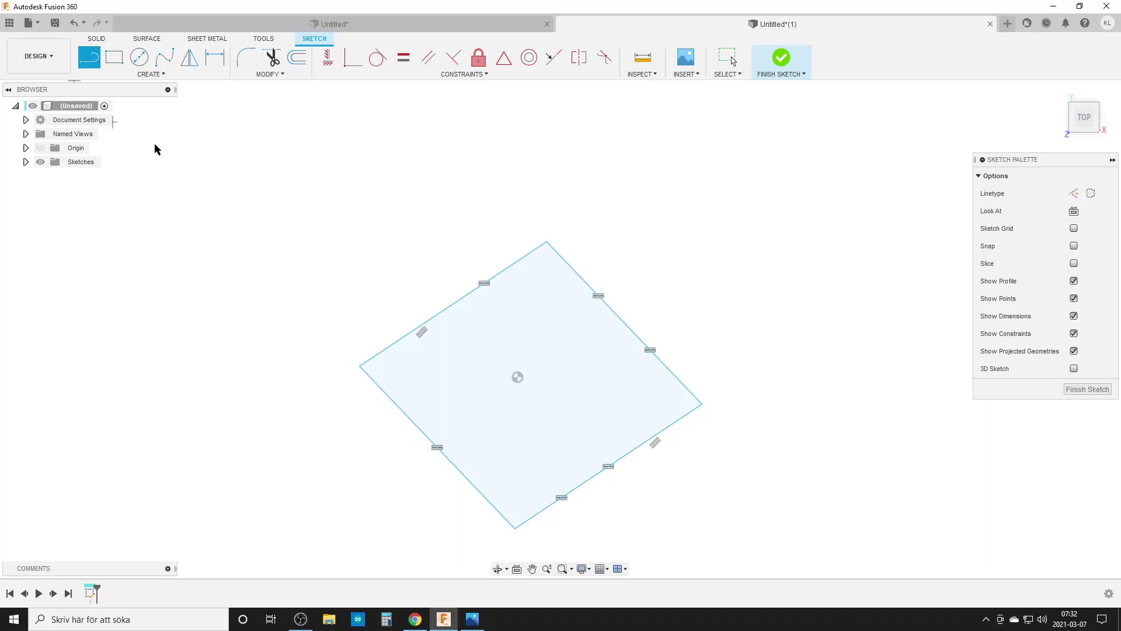
left_click(1073, 193)
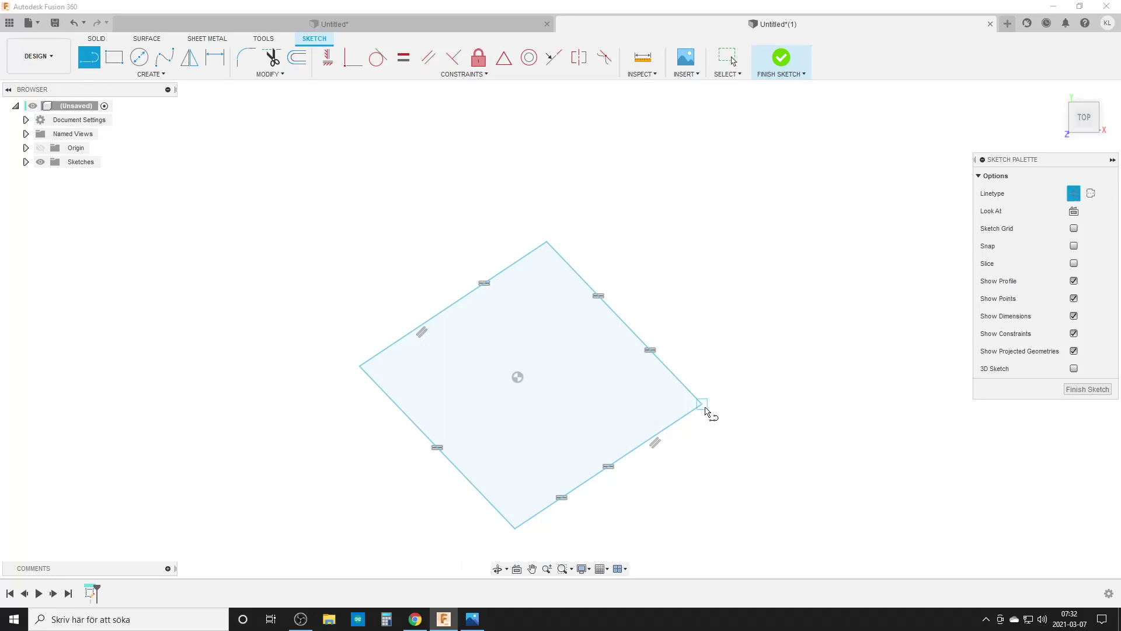
left_click(704, 407)
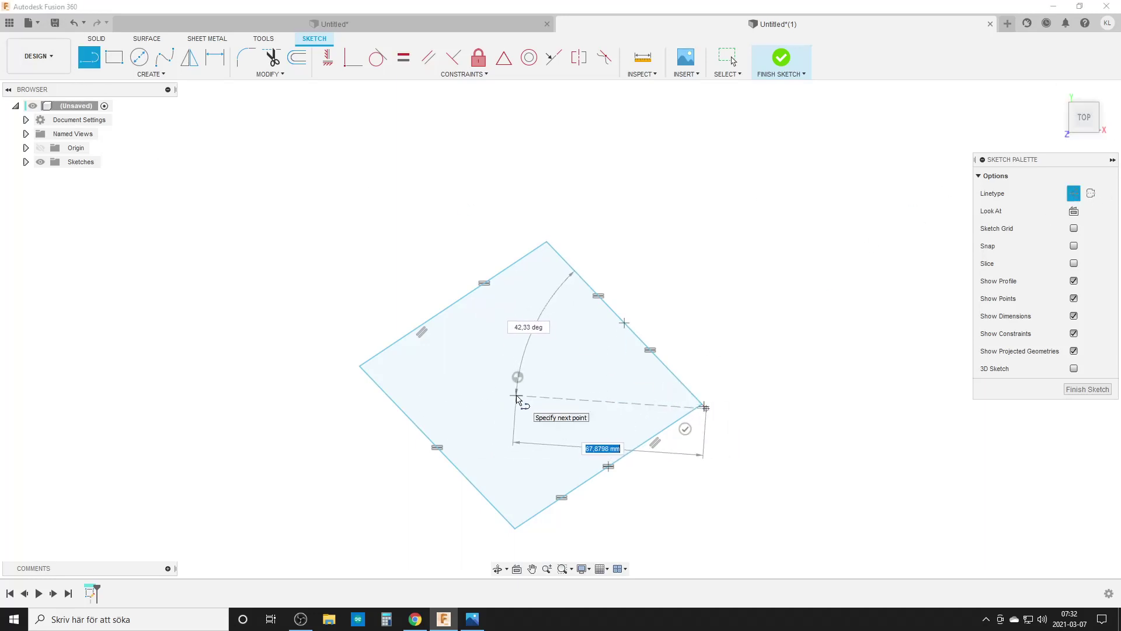
key("Escape")
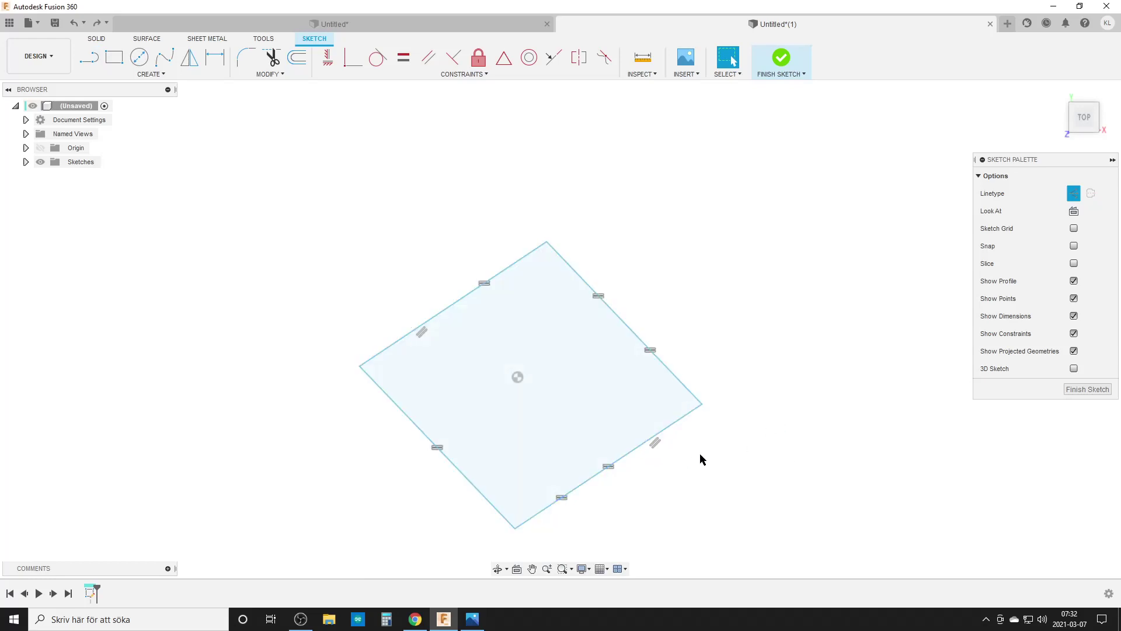
key("l")
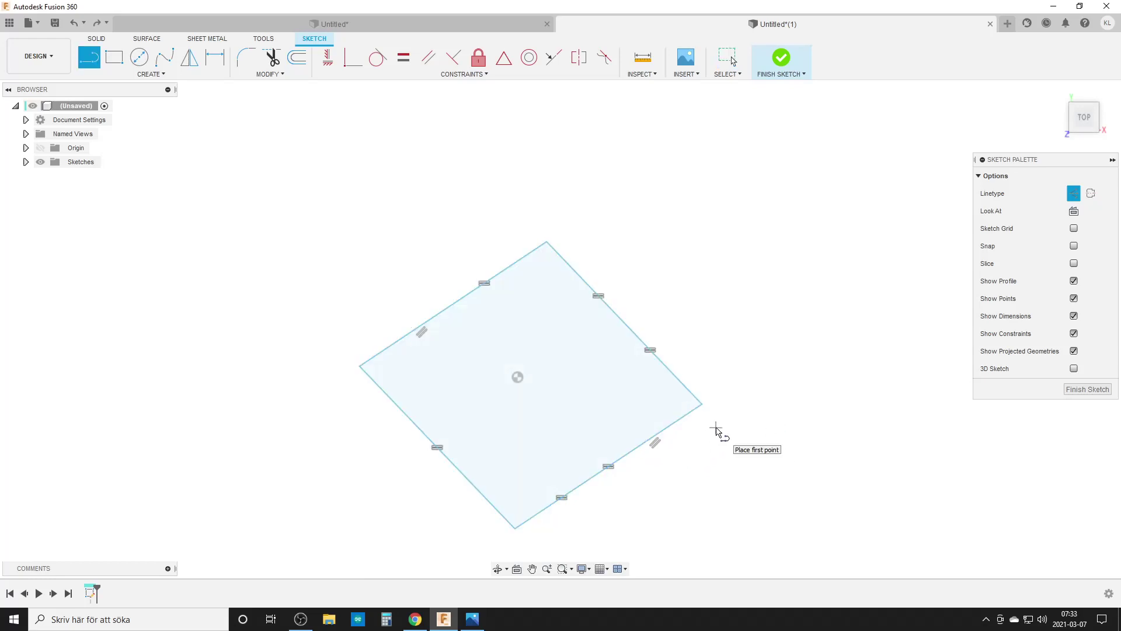
left_click(702, 404)
double_click(360, 366)
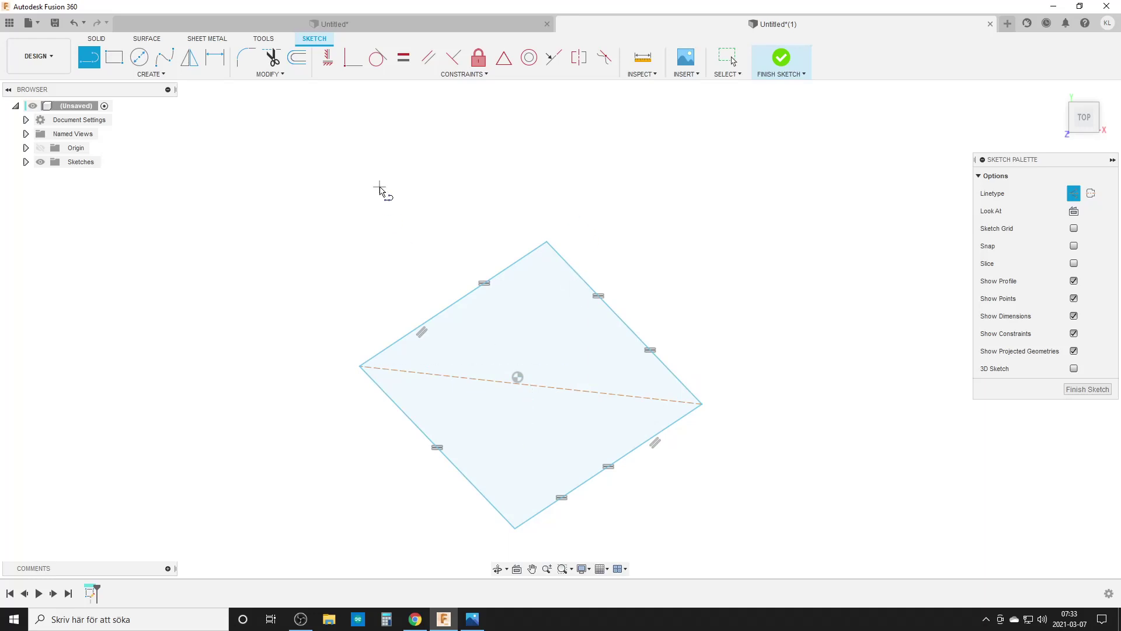
Step: Constrain the dashed diagonal horizontal with its midpoint on the origin
left_click(327, 57)
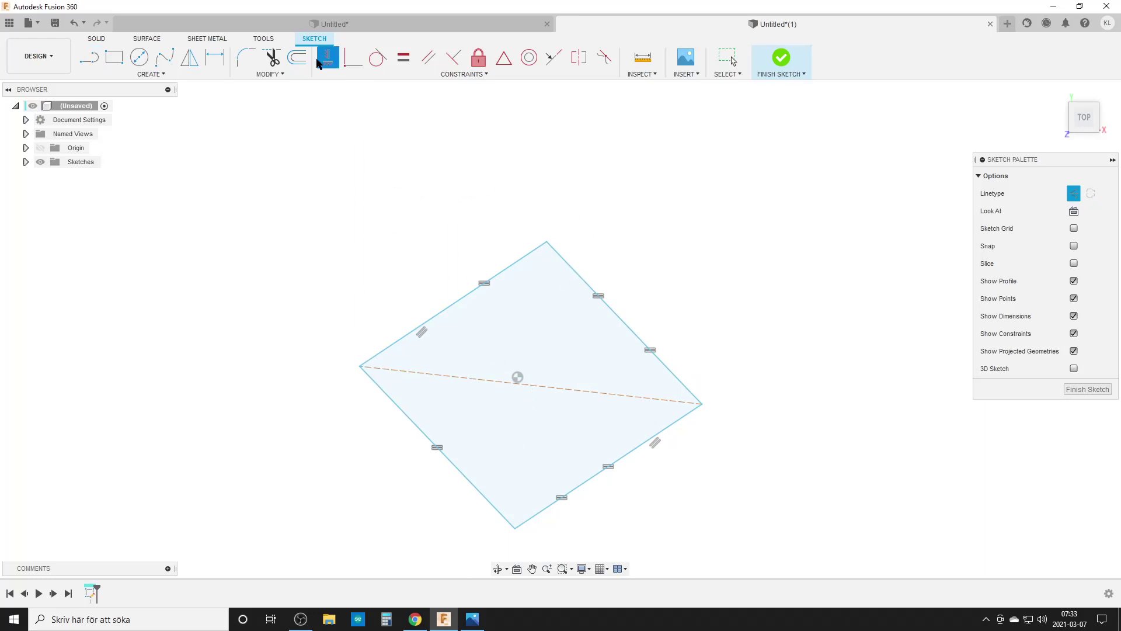
left_click(570, 392)
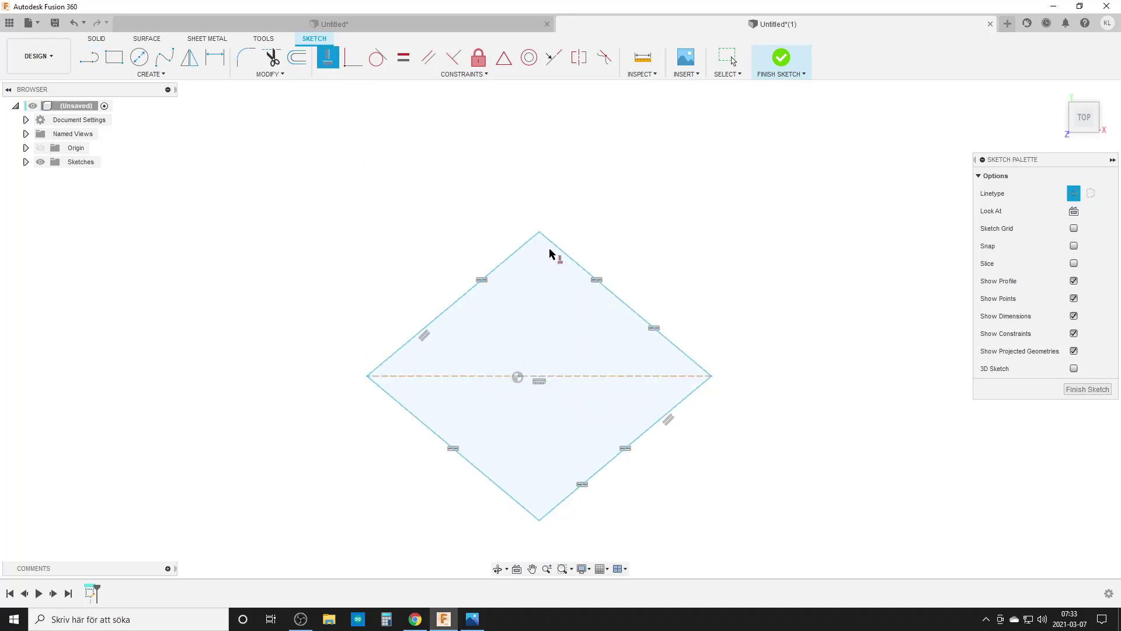
left_click(503, 57)
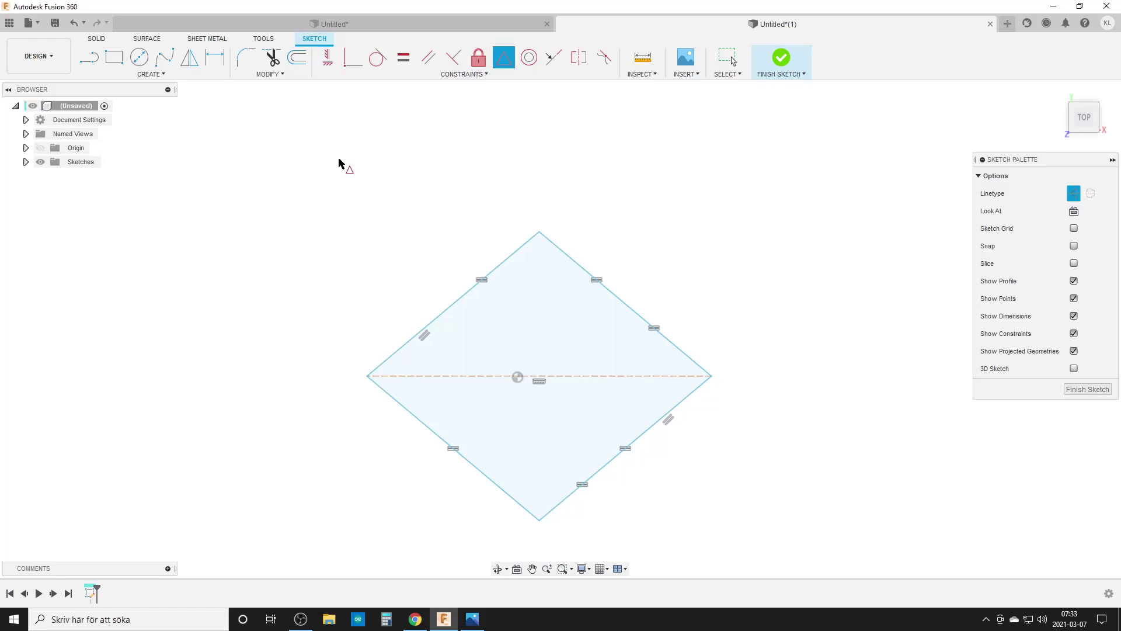
left_click(579, 379)
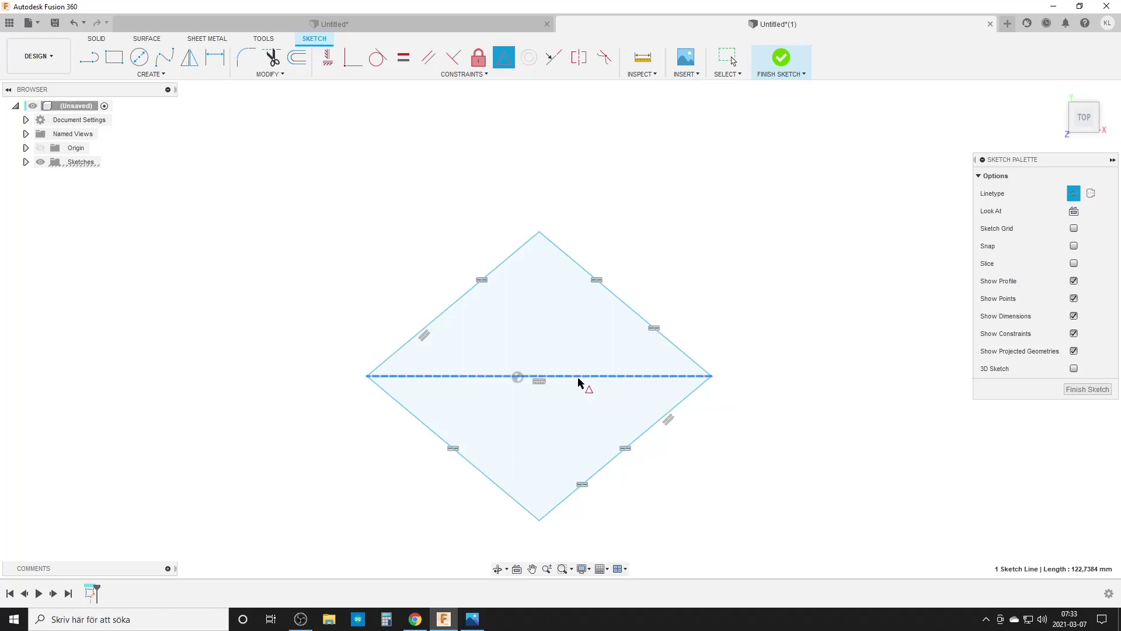
left_click(517, 377)
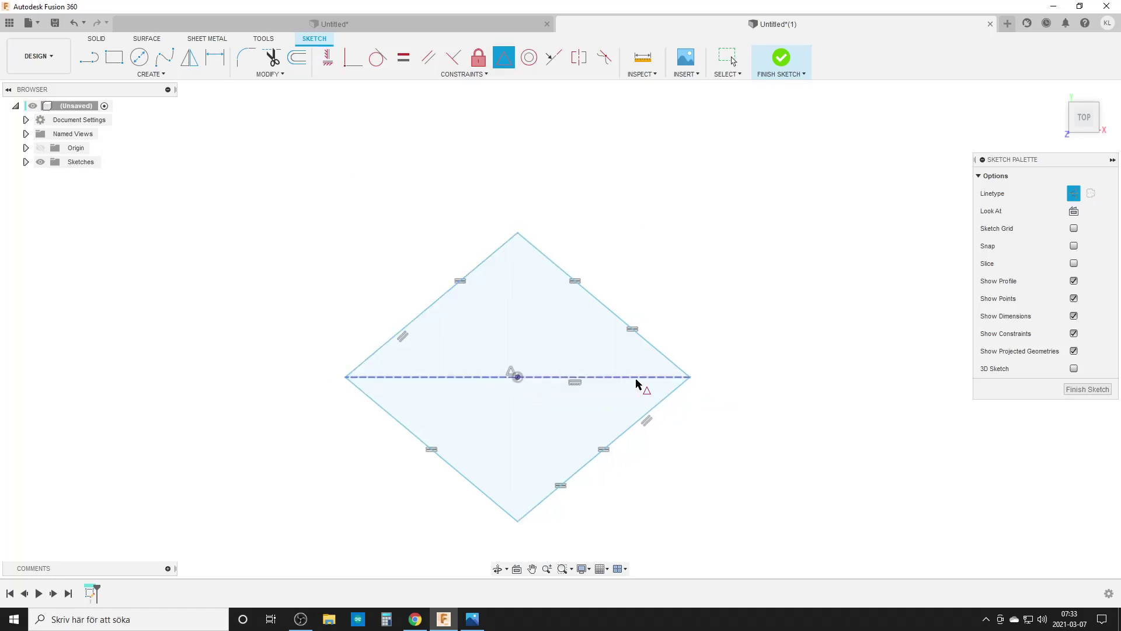
key("Escape")
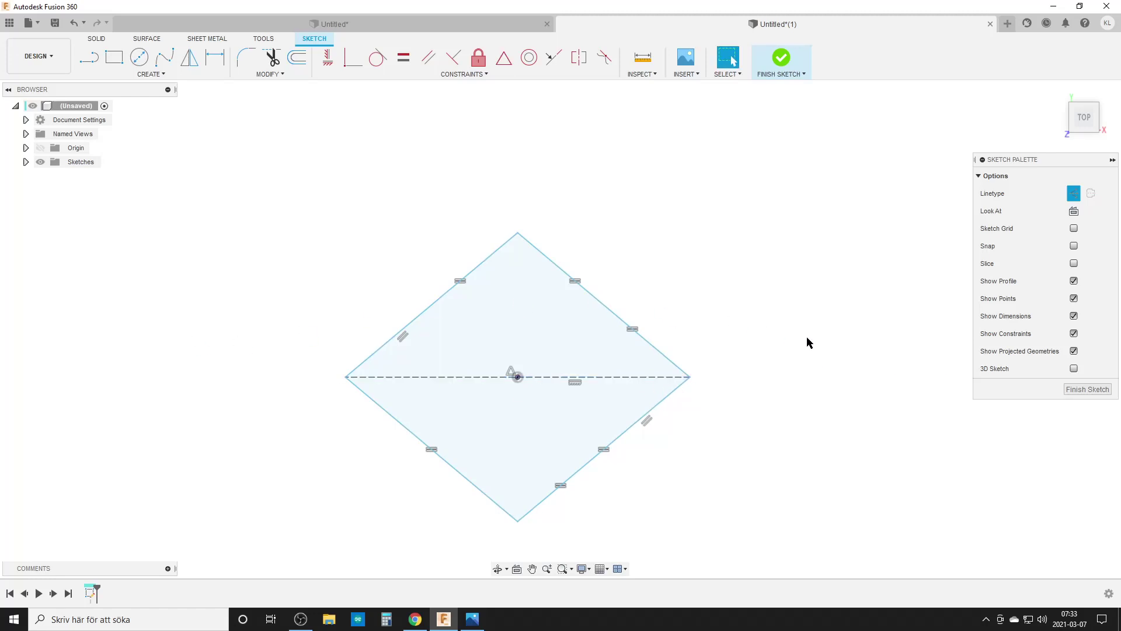
Step: Show the origin, orbit the sketch through several angles, then hide the origin
left_click(40, 148)
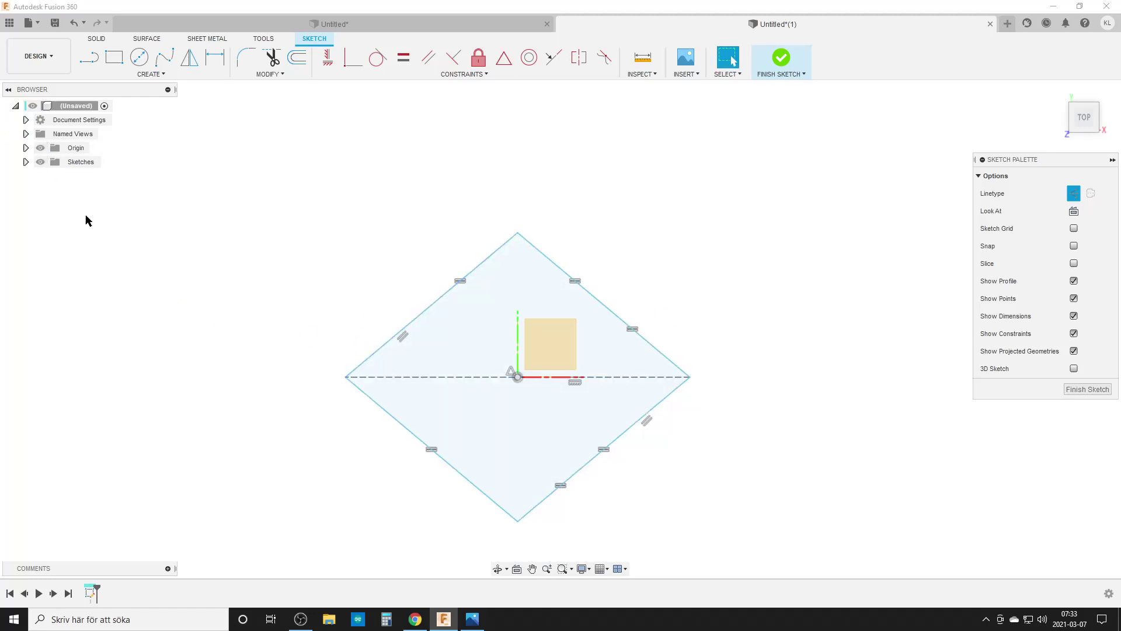
middle_click_drag(142, 275, 547, 341, "shift")
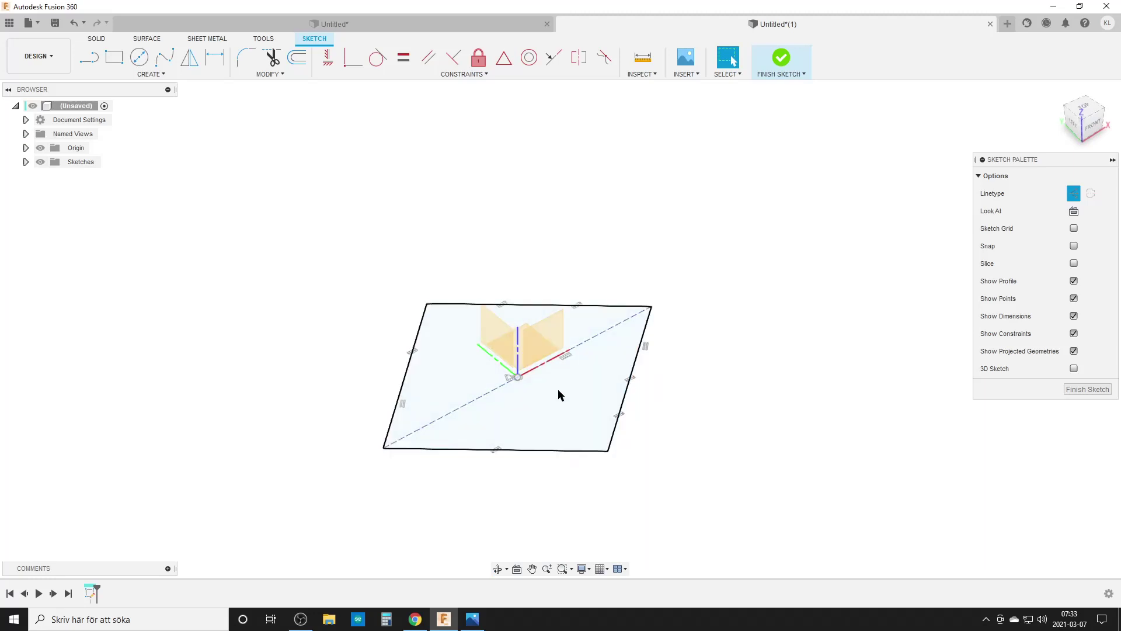
middle_click_drag(575, 395, 553, 378, "shift")
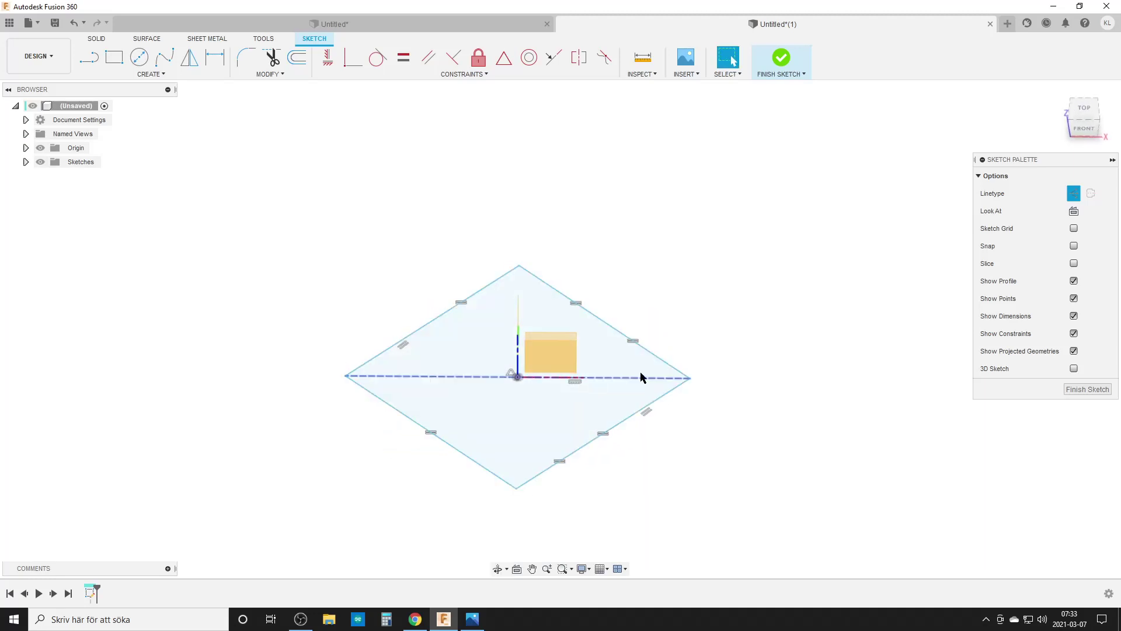
mouse_move(630, 373)
middle_mouse_down("shift")
mouse_move(421, 291)
mouse_move(594, 356)
mouse_move(556, 401)
mouse_move(549, 385)
middle_mouse_up("shift")
key("Escape")
left_click(40, 148)
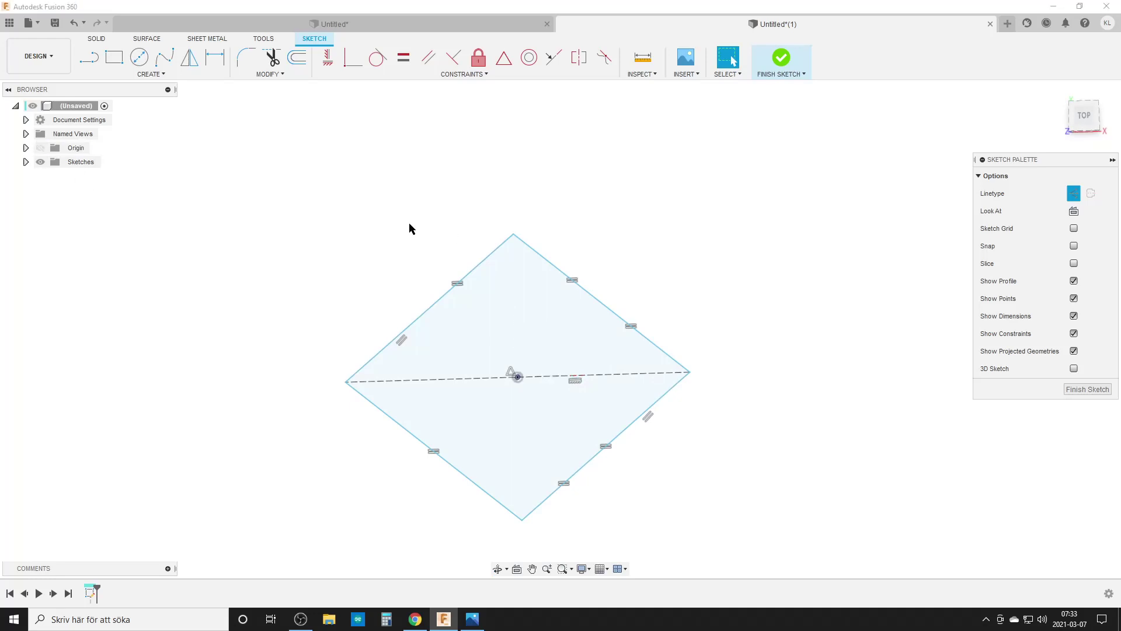
middle_click_drag(526, 456, 526, 460, "shift")
key("Escape")
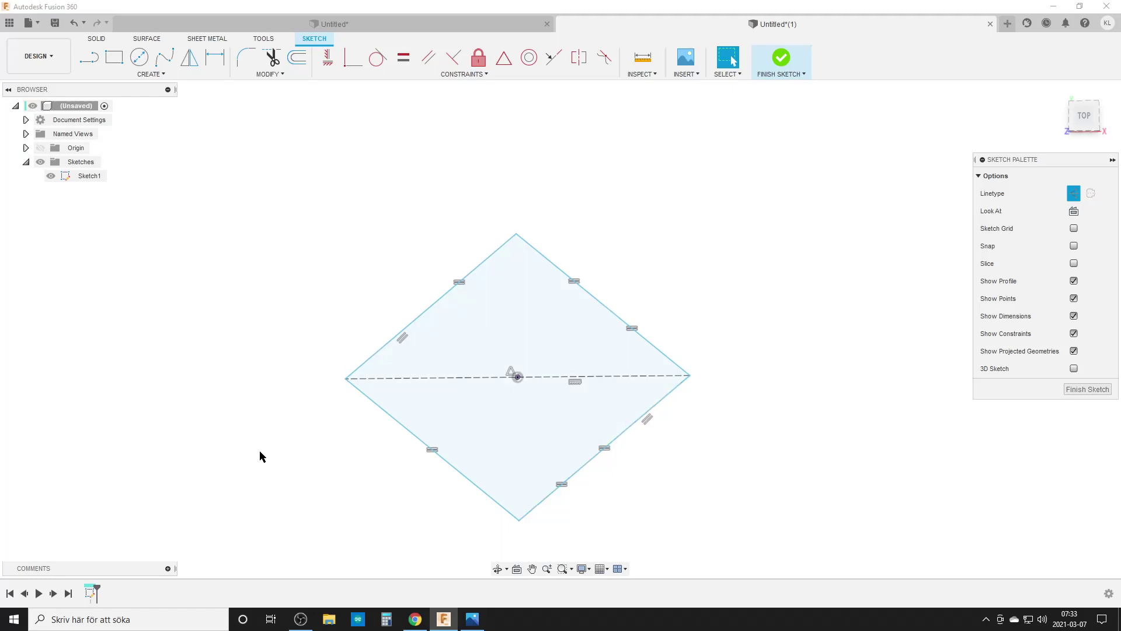
Step: Dimension the angle between the two left edges to 60°
key("d")
left_click(388, 412)
left_click(387, 348)
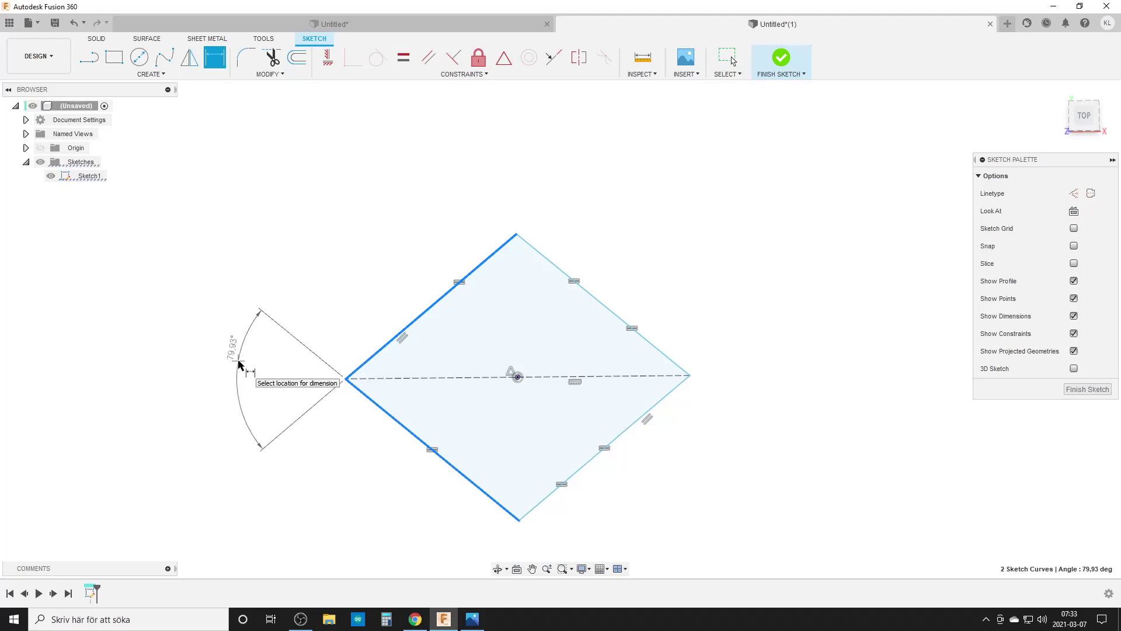
left_click(241, 369)
type("60")
key("Return")
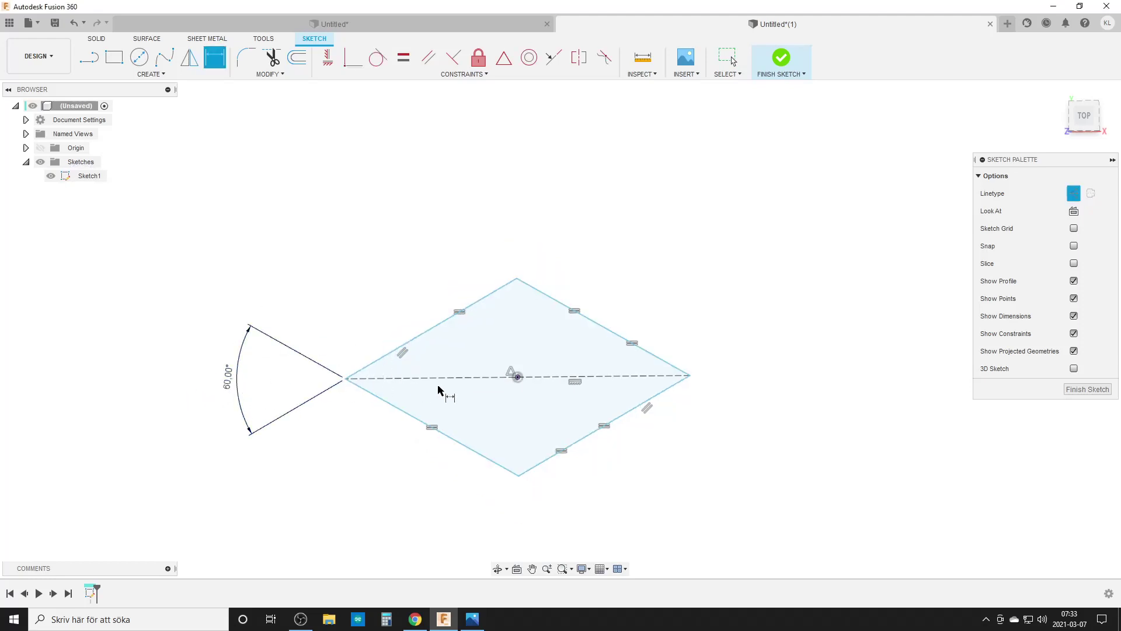
Step: Dimension the lower-left edge to 20 mm and move that dimension closer to the edge
left_click(394, 412)
left_click(368, 441)
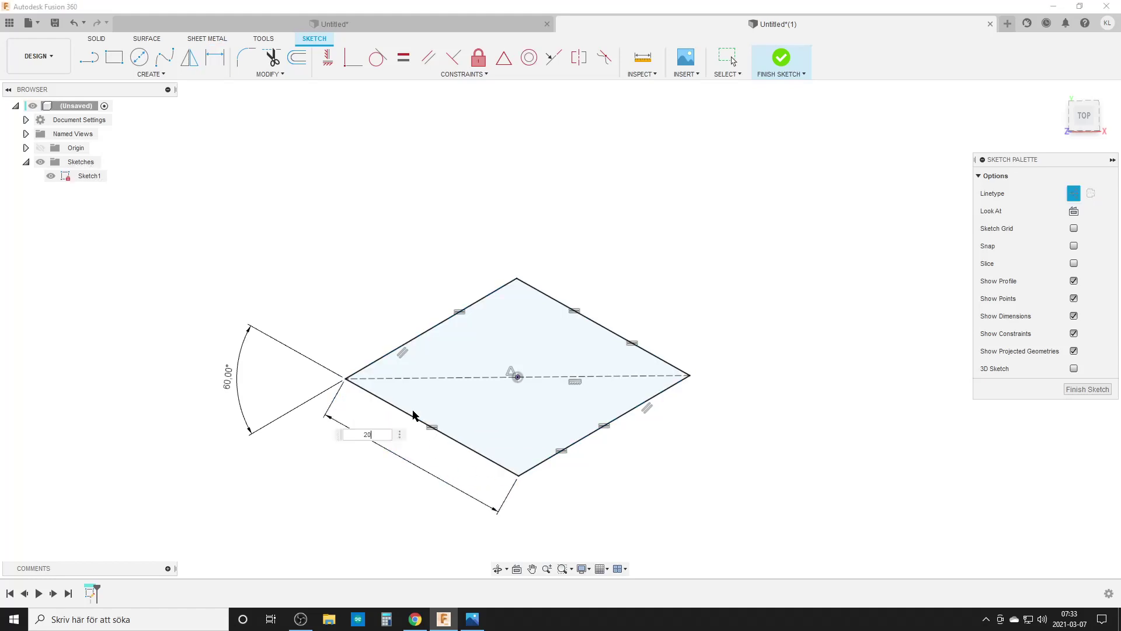
type("20")
key("Return")
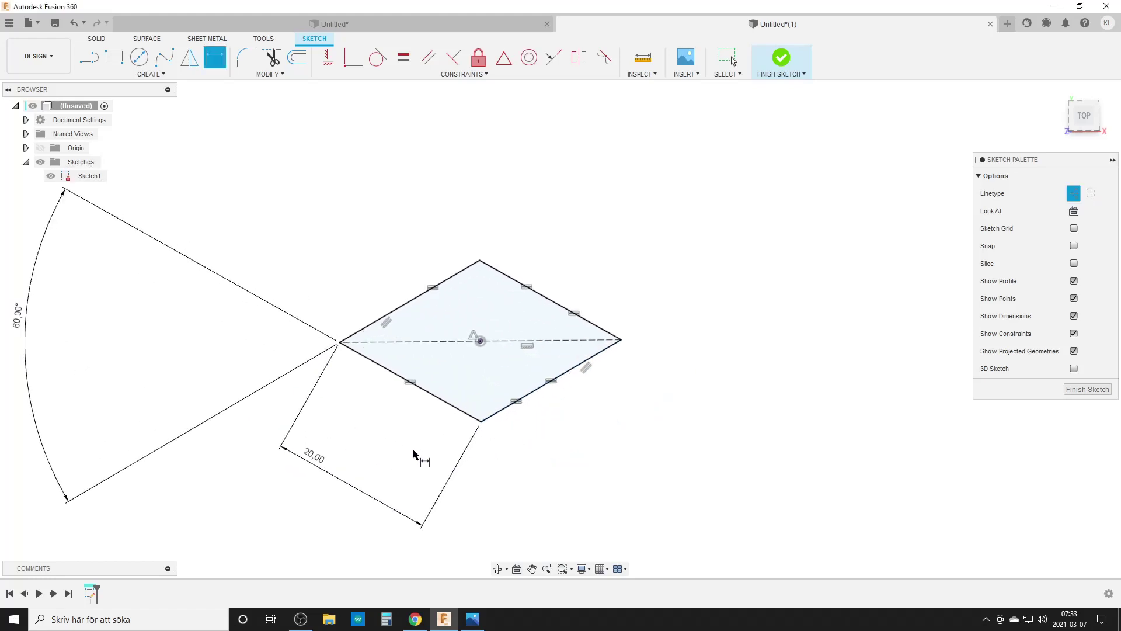
key("Escape")
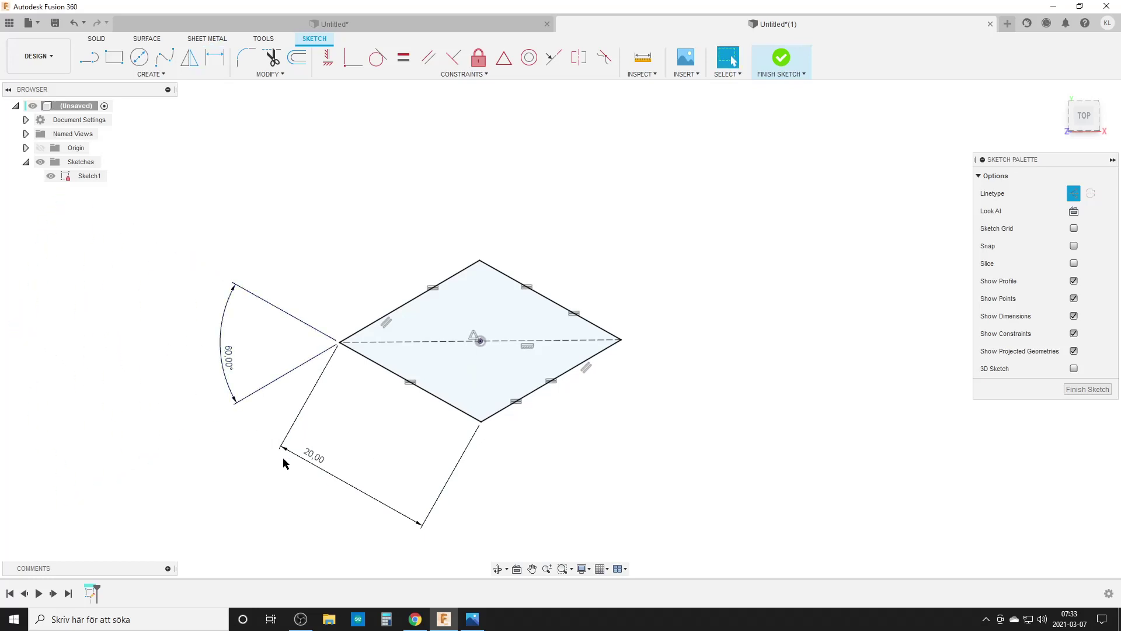
left_click_drag(309, 457, 353, 442)
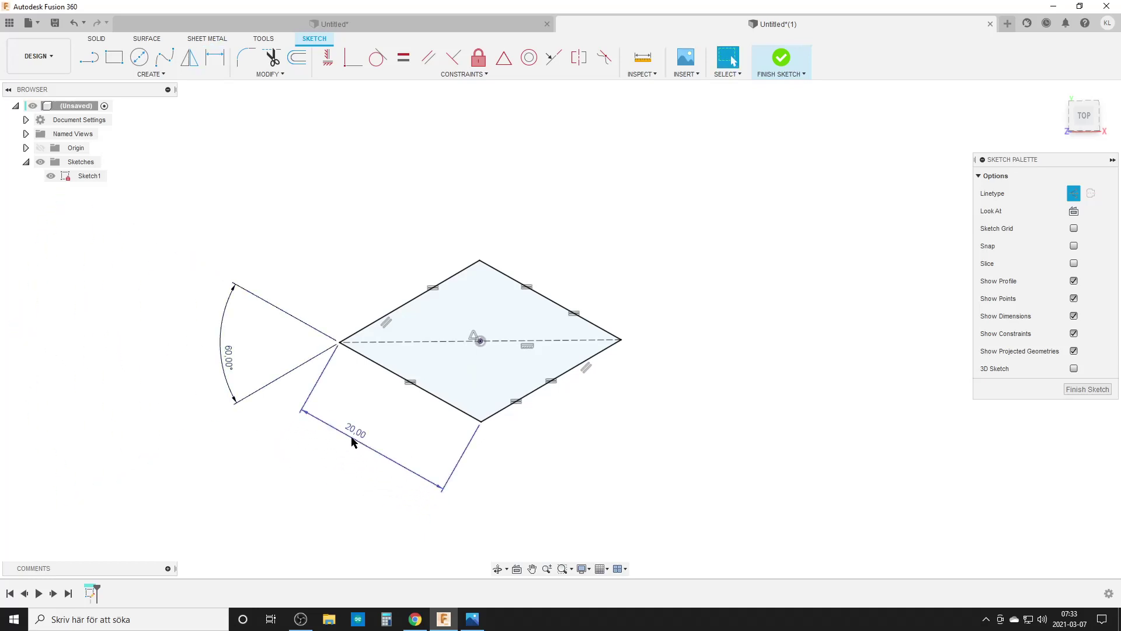
Step: After checking the reference photo, change the angle to 50°, hide dimensions, and finish Sketch1
left_click(473, 618)
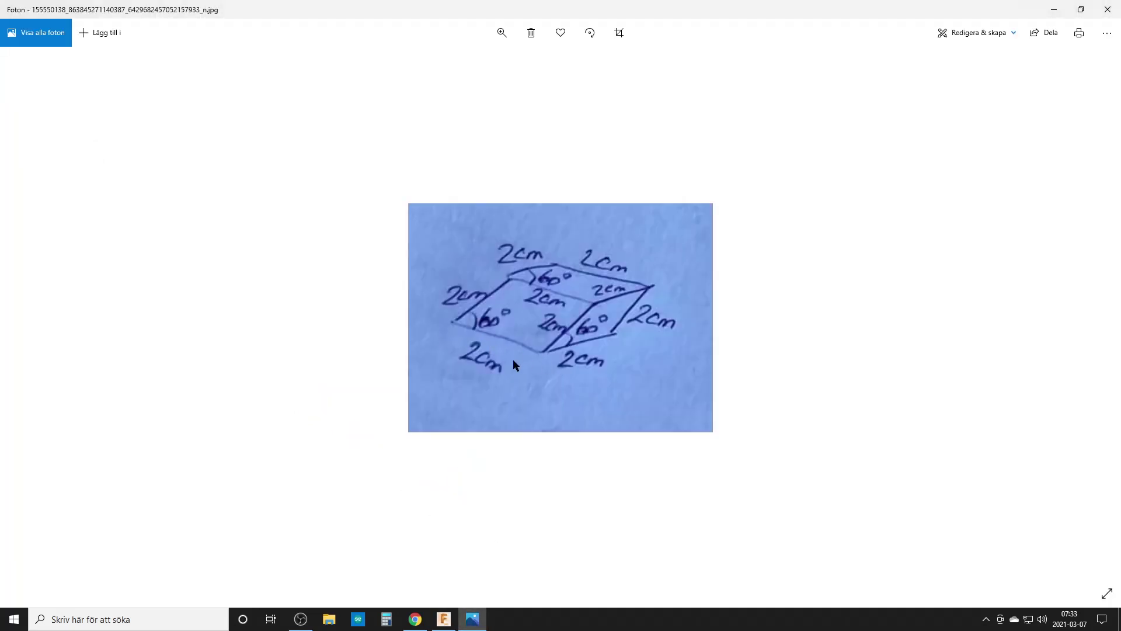
left_click(444, 618)
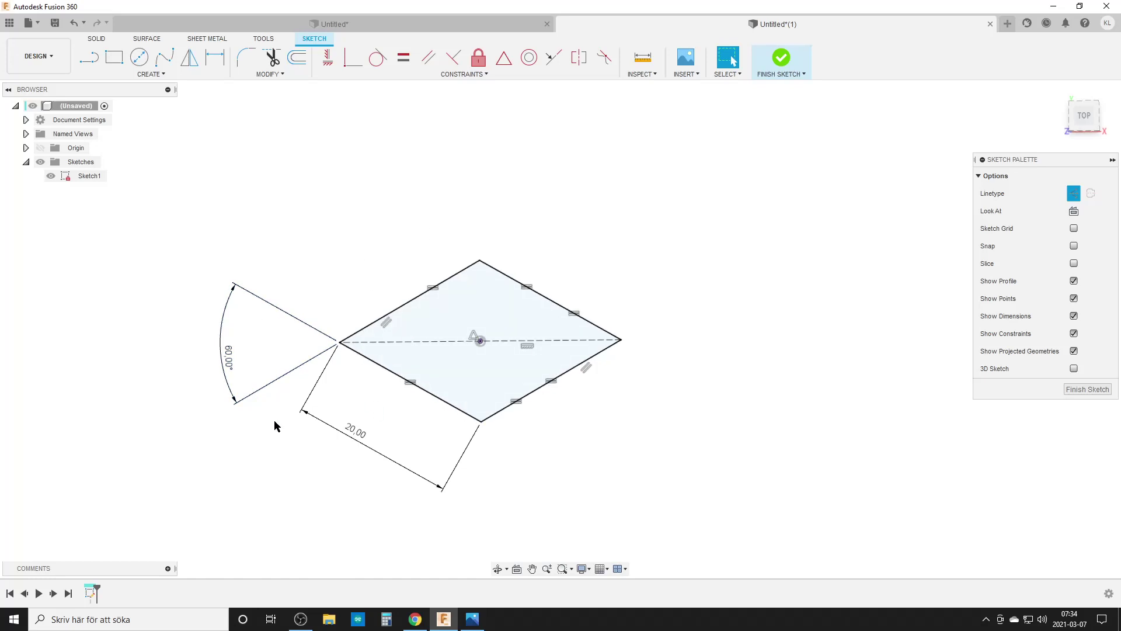
double_click(228, 358)
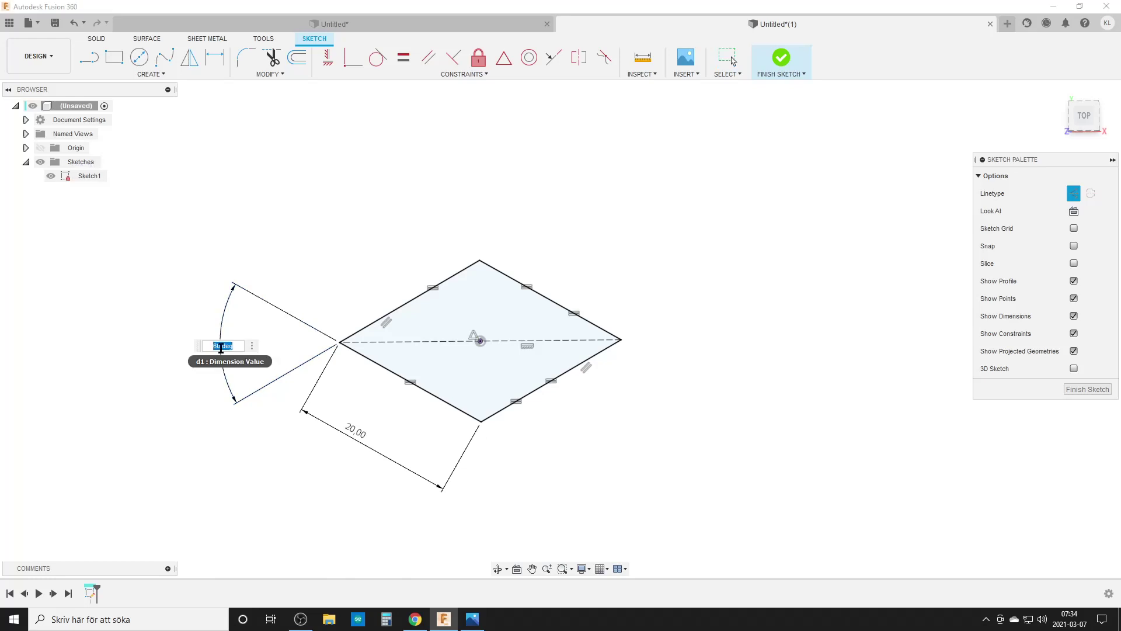
type("50")
key("Return")
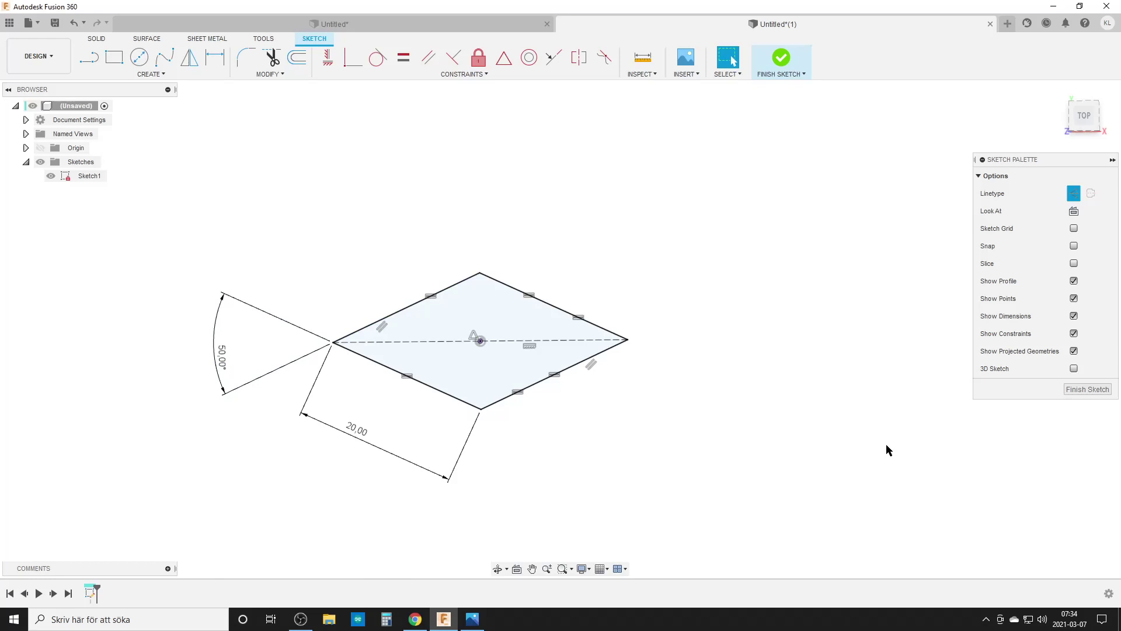
left_click(1073, 316)
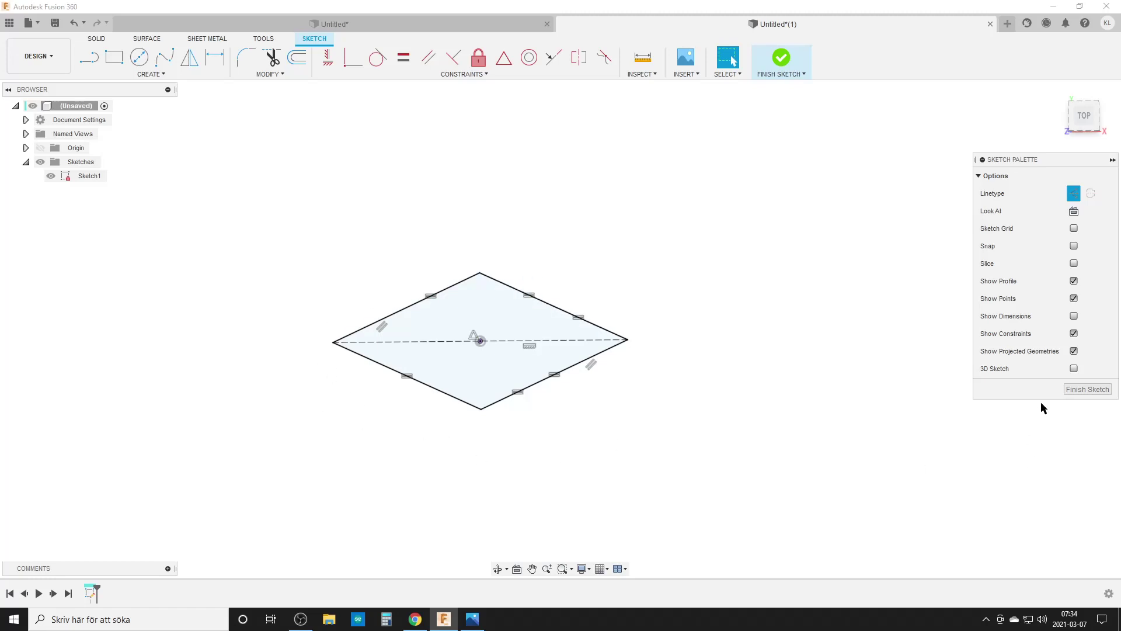
left_click(1087, 389)
Step: Switch to the other Untitled design and orbit its green rhombohedron solid to a left-side view
mouse_move(352, 486)
middle_mouse_down("shift")
mouse_move(418, 410)
mouse_move(350, 467)
middle_mouse_up("shift")
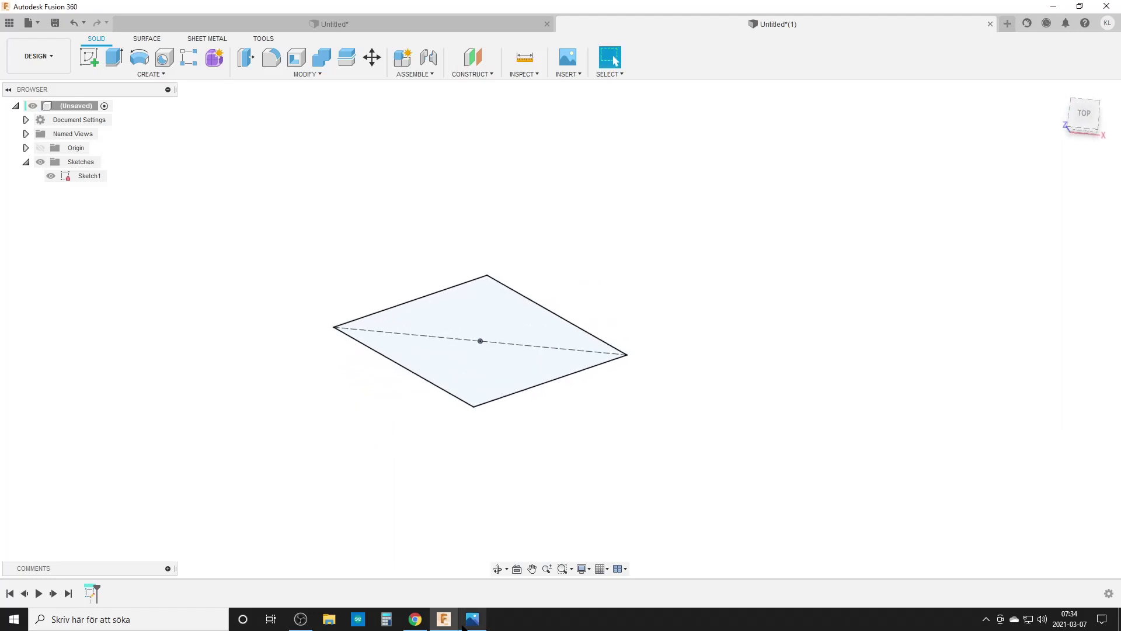
left_click(423, 26)
middle_click_drag(401, 429, 381, 426, "shift")
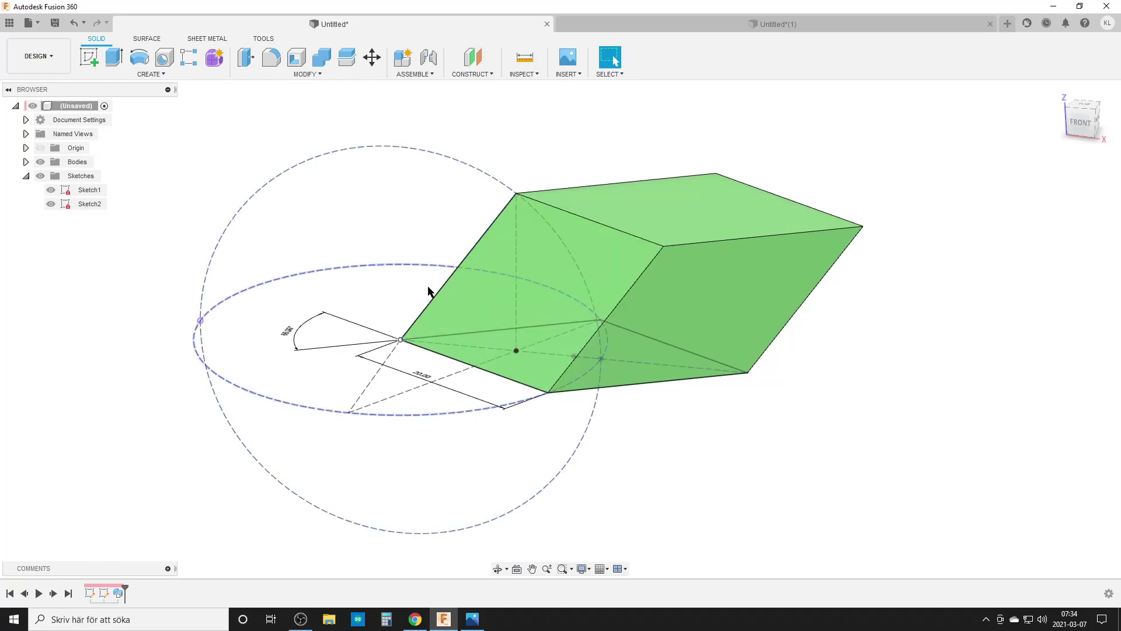
middle_click_drag(393, 338, 625, 293, "shift")
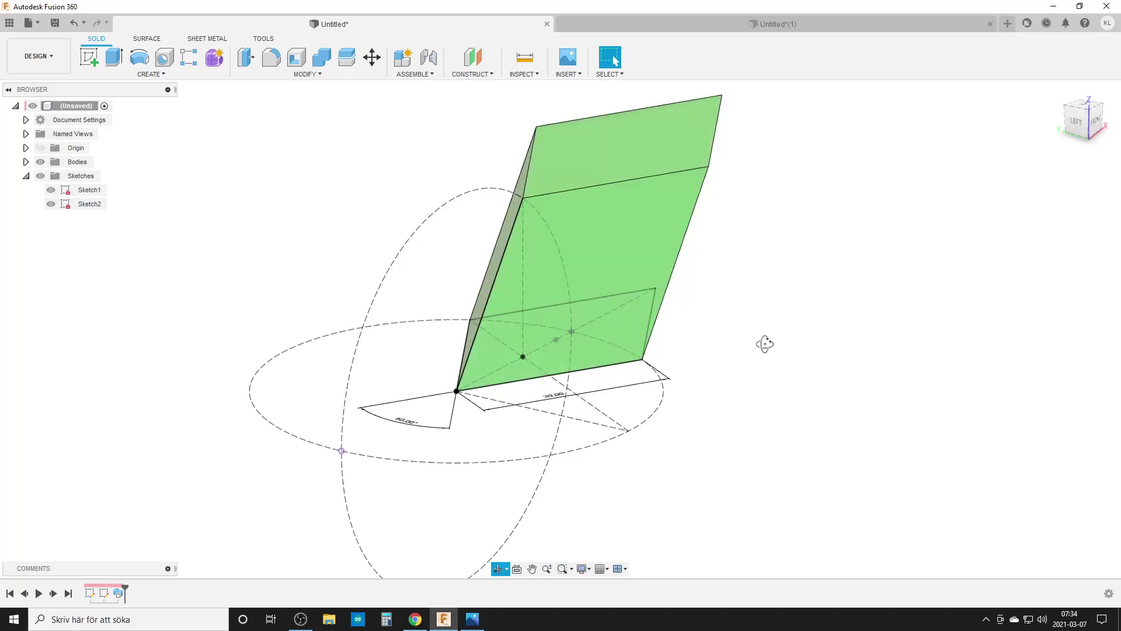
Step: Measure the angle between a side face and the rhombus profile, 70.5288°, then close Measure
middle_click_drag(765, 340, 633, 275, "shift")
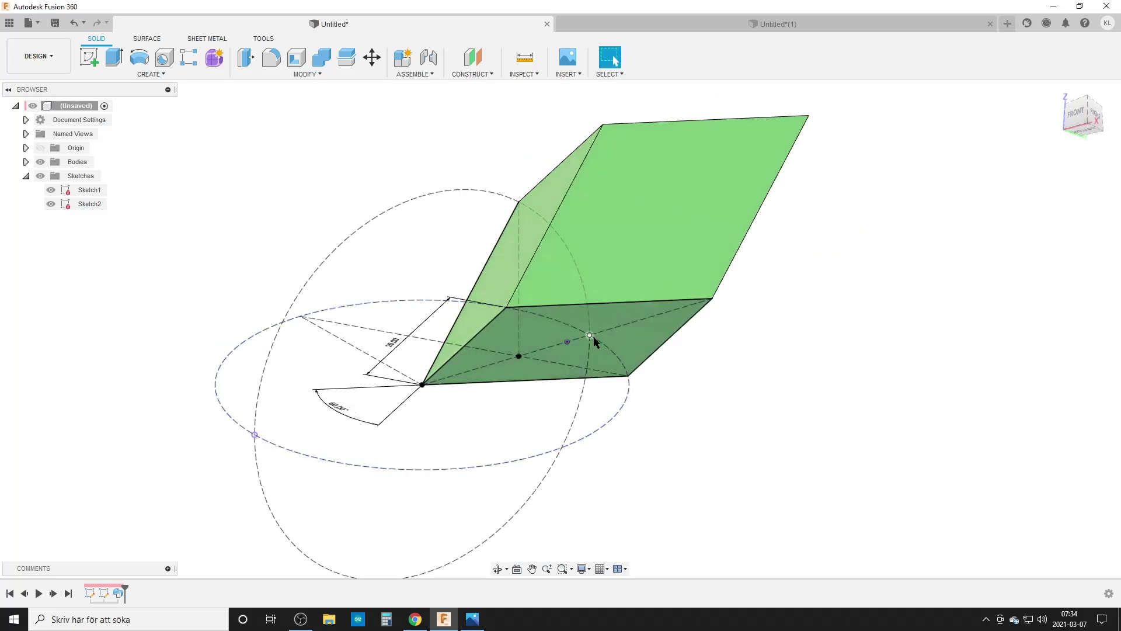
middle_click_drag(523, 355, 541, 323, "shift")
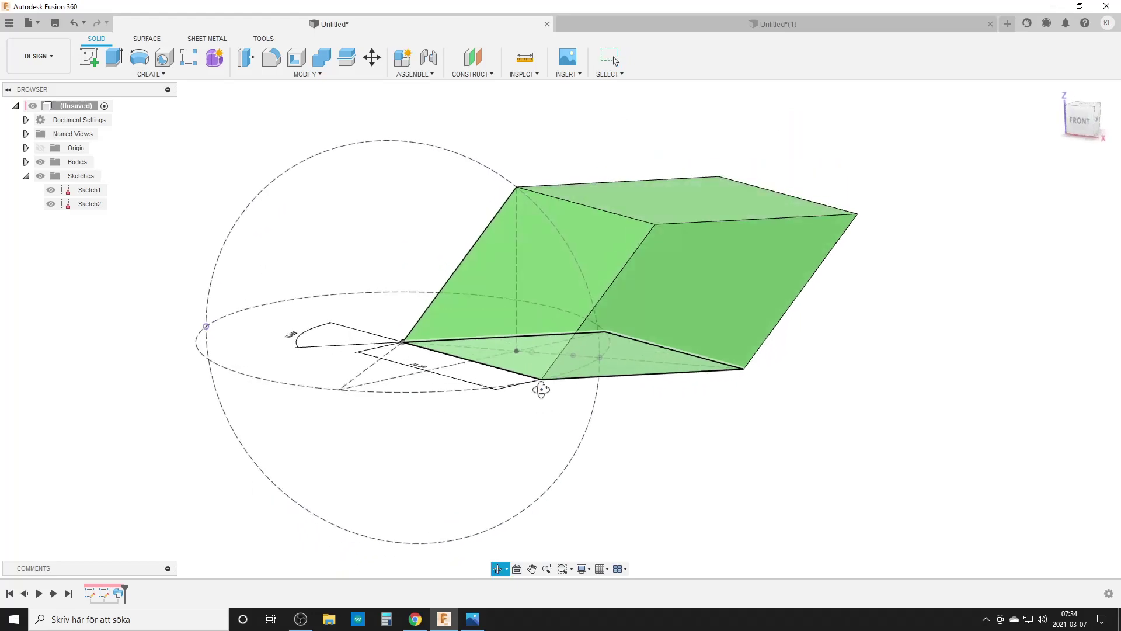
middle_click_drag(530, 266, 525, 353, "shift")
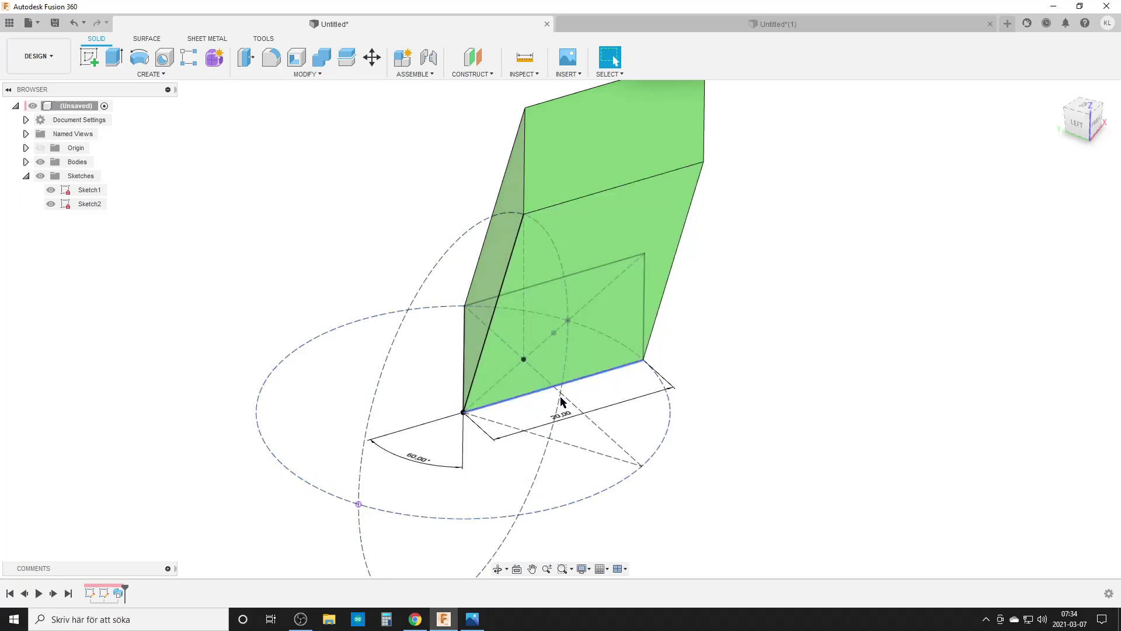
middle_click_drag(576, 381, 615, 358, "shift")
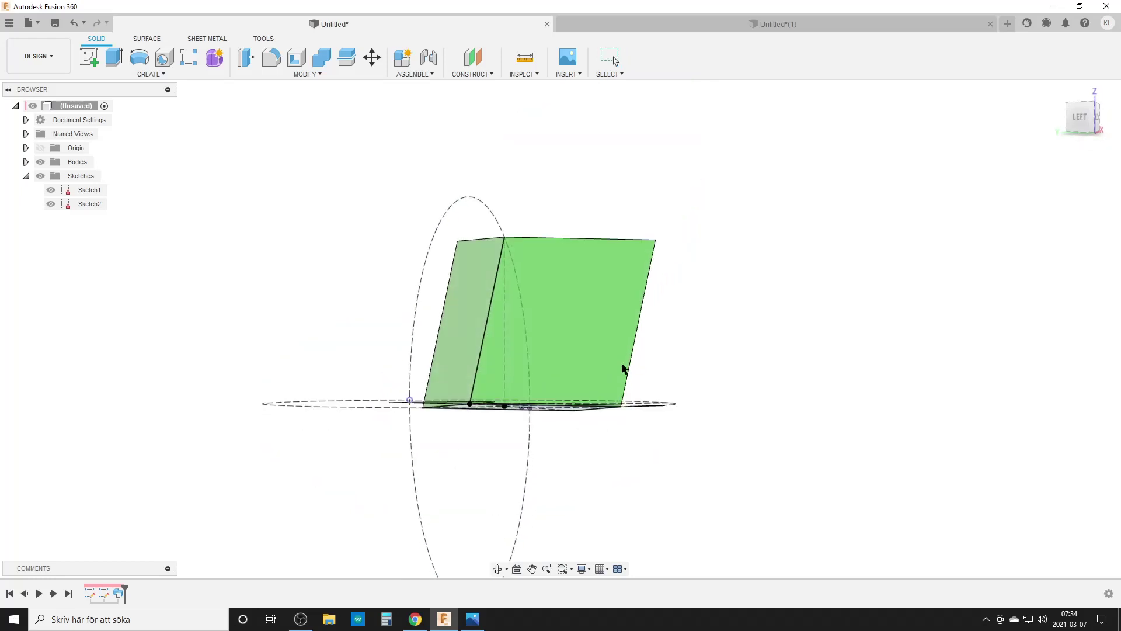
left_click(525, 57)
left_click(573, 316)
middle_click_drag(572, 316, 580, 350, "shift")
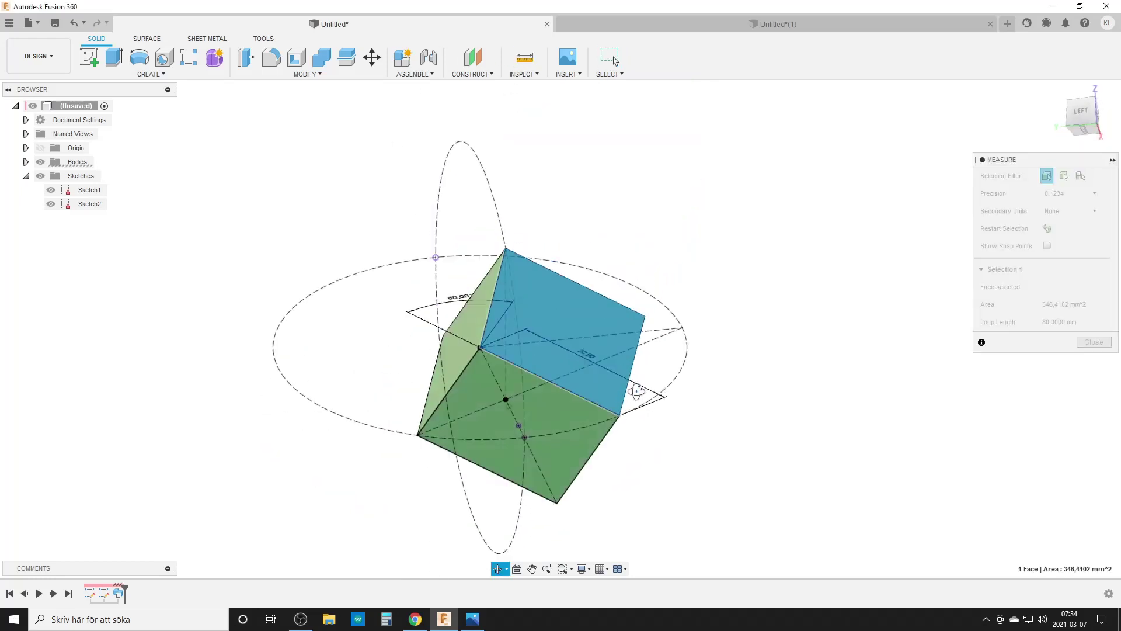
left_click(572, 420)
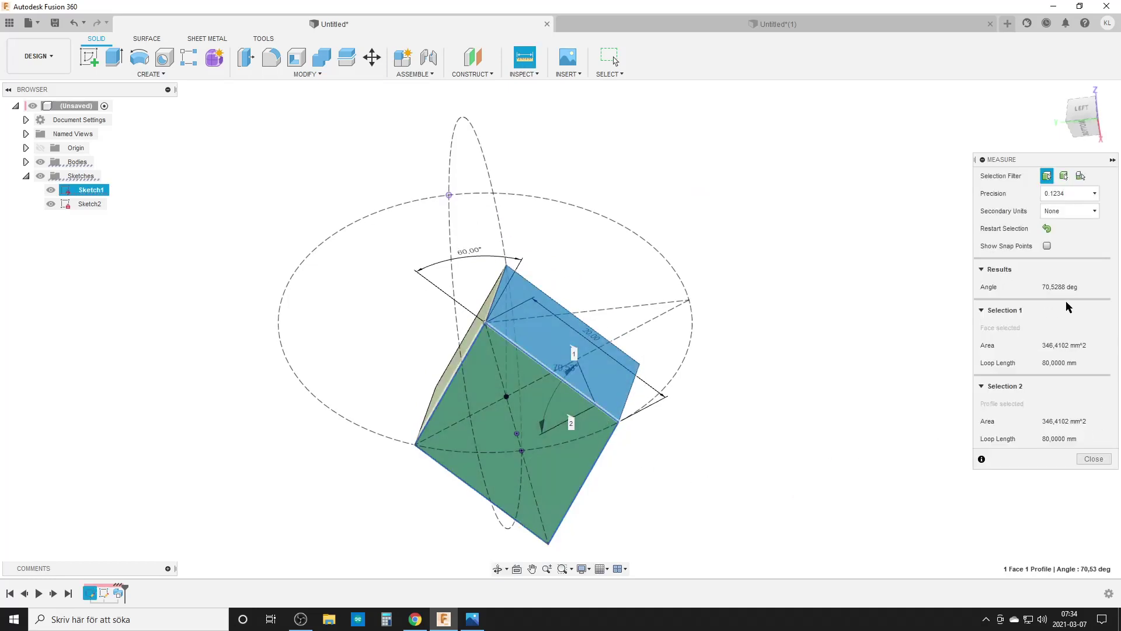
left_click(1093, 459)
middle_click_drag(647, 336, 533, 388, "shift")
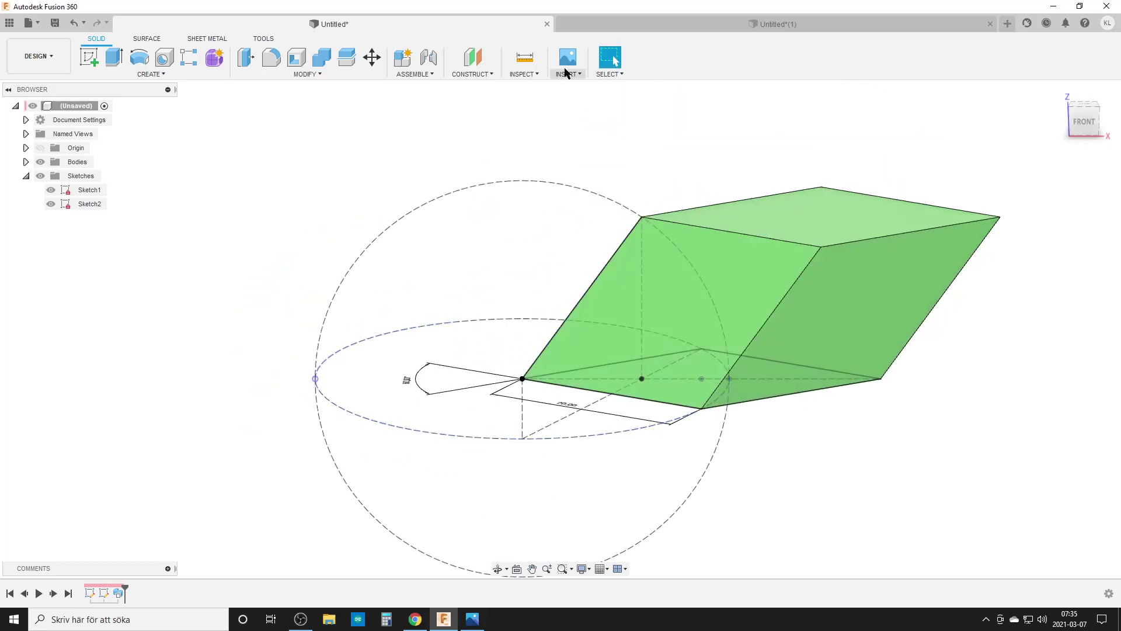
Step: Measure 54.7356° between the 20 mm sloping edge and the 34.641 mm dashed diagonal
left_click(521, 58)
left_click(503, 316)
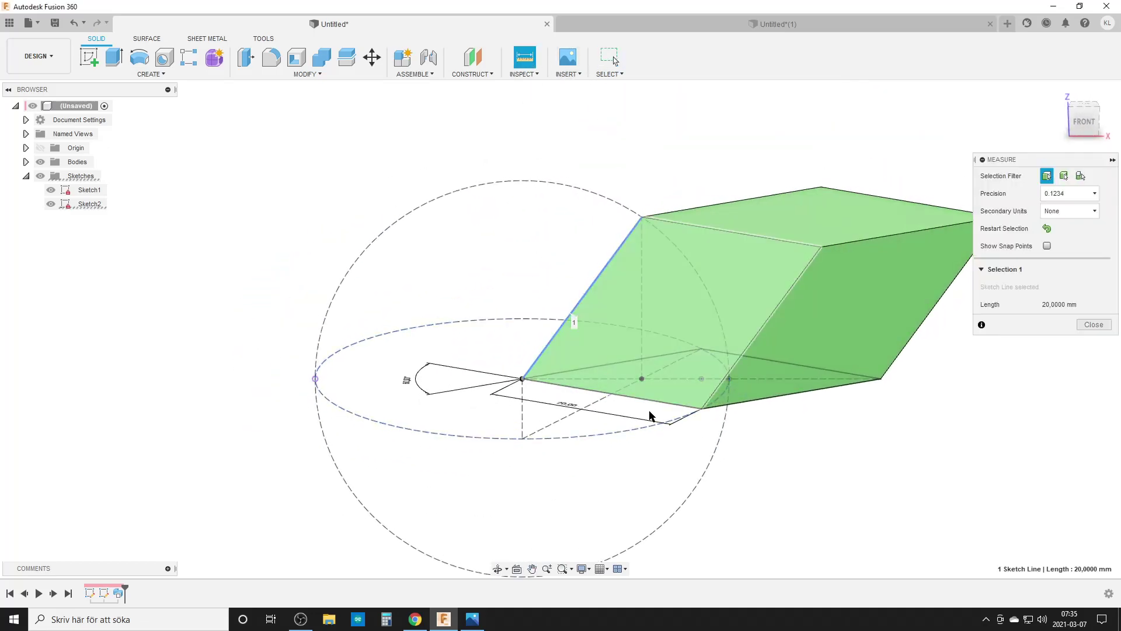
mouse_move(695, 458)
middle_mouse_down("shift")
mouse_move(708, 406)
mouse_move(626, 443)
mouse_move(627, 511)
mouse_move(637, 491)
middle_mouse_up("shift")
left_click(750, 379)
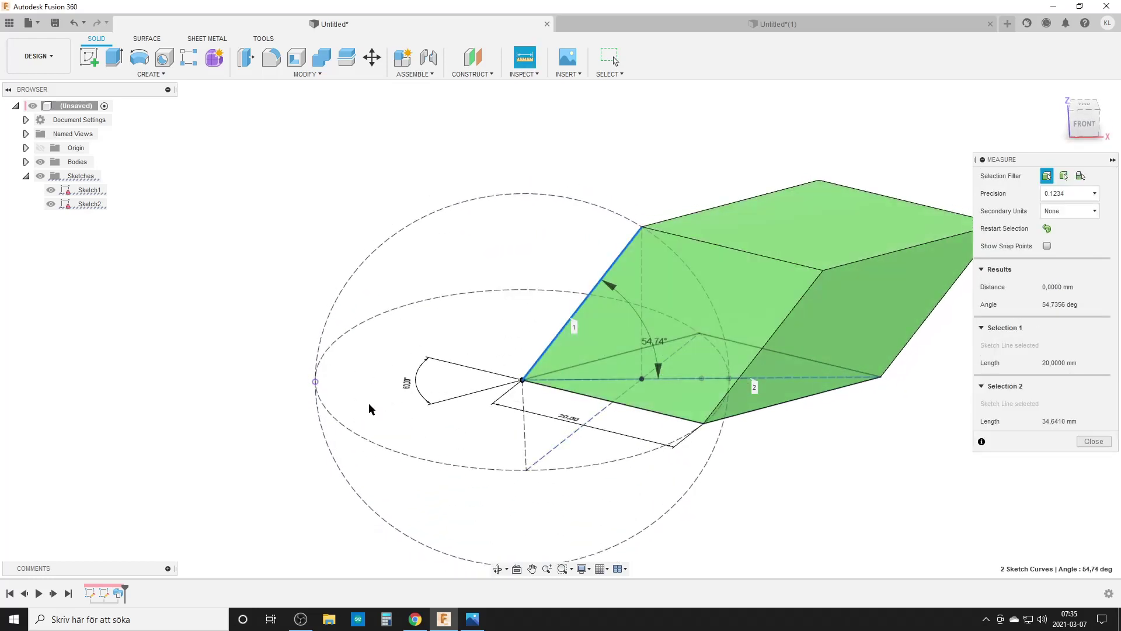
mouse_move(425, 415)
middle_mouse_down("shift")
mouse_move(432, 486)
mouse_move(685, 329)
middle_mouse_up("shift")
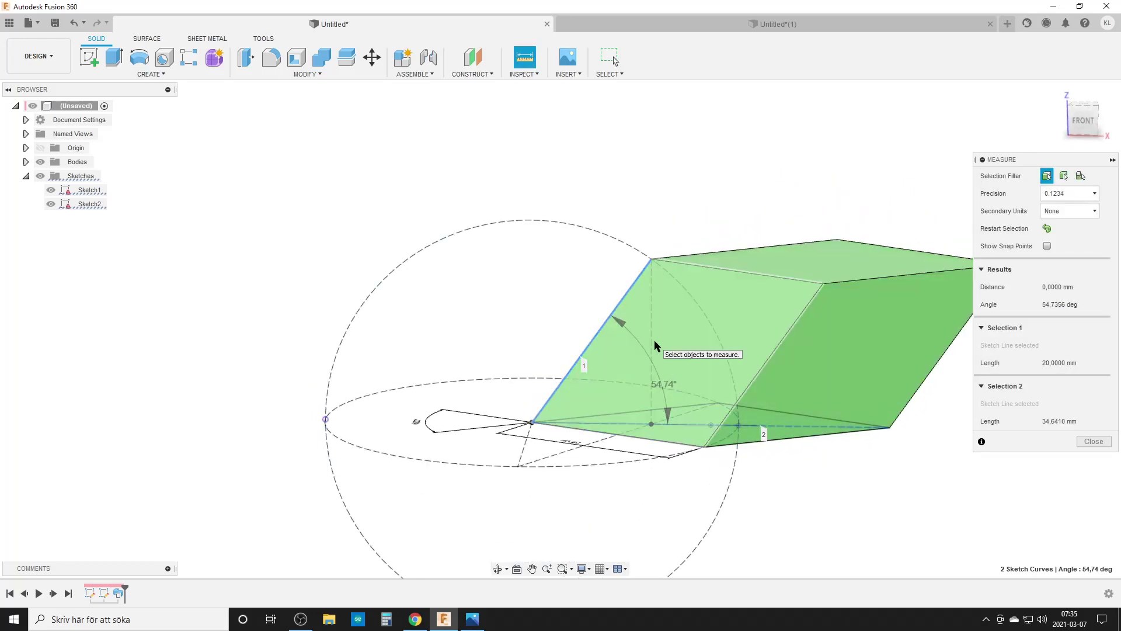
left_click(1093, 442)
Step: Orbit the box to a tilted top-front view showing its top face
middle_click_drag(671, 395, 730, 432, "shift")
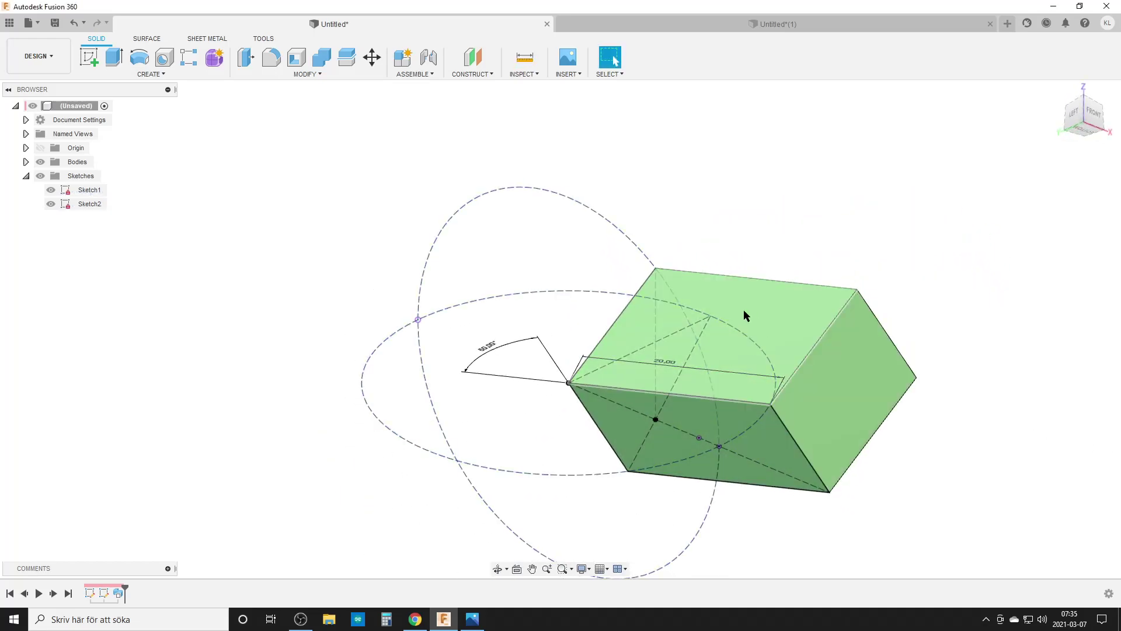
middle_click_drag(752, 375, 692, 407, "shift")
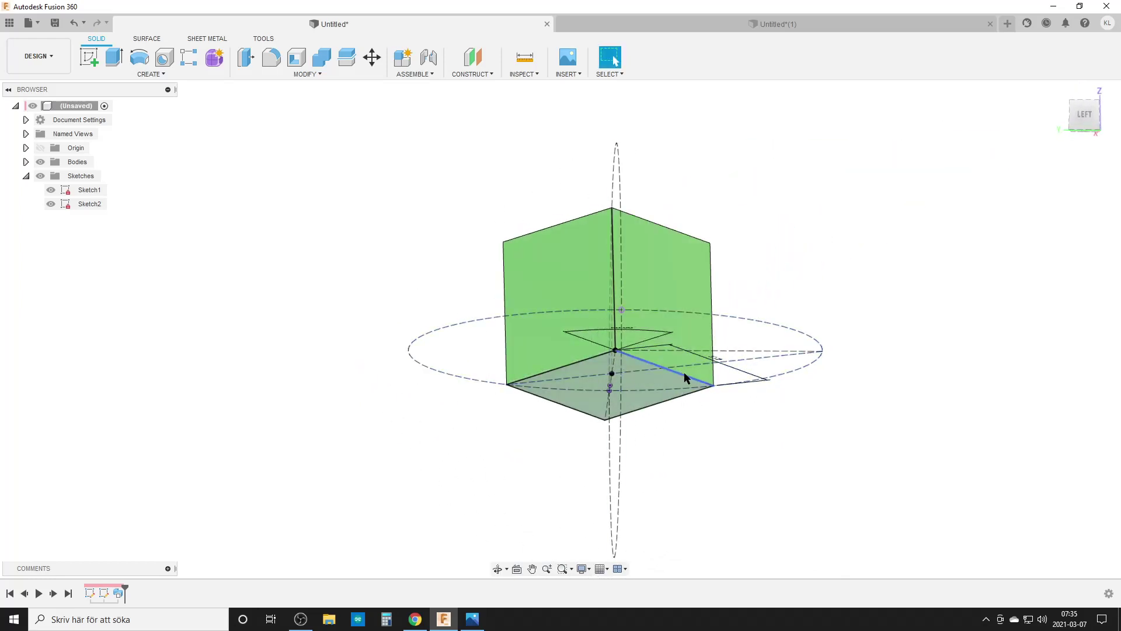
middle_click_drag(668, 370, 632, 401, "shift")
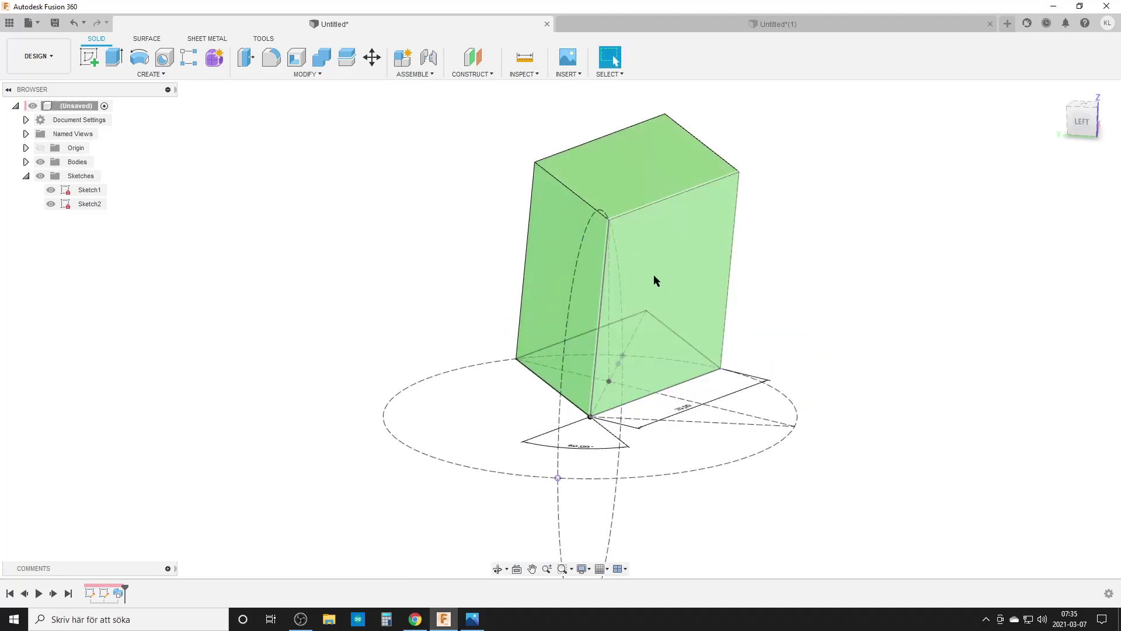
Step: In the Untitled*(1) design, revolve the rhombus profile a full 360° about its diagonal into a solid body
left_click(695, 25)
type("s")
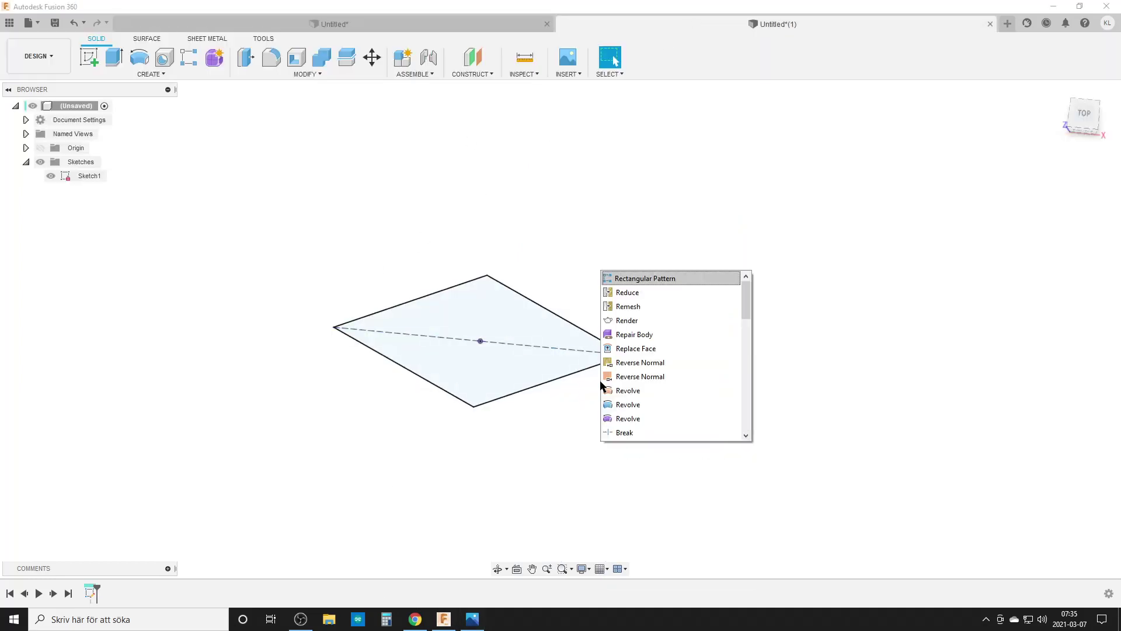
type("rev")
left_click(693, 479)
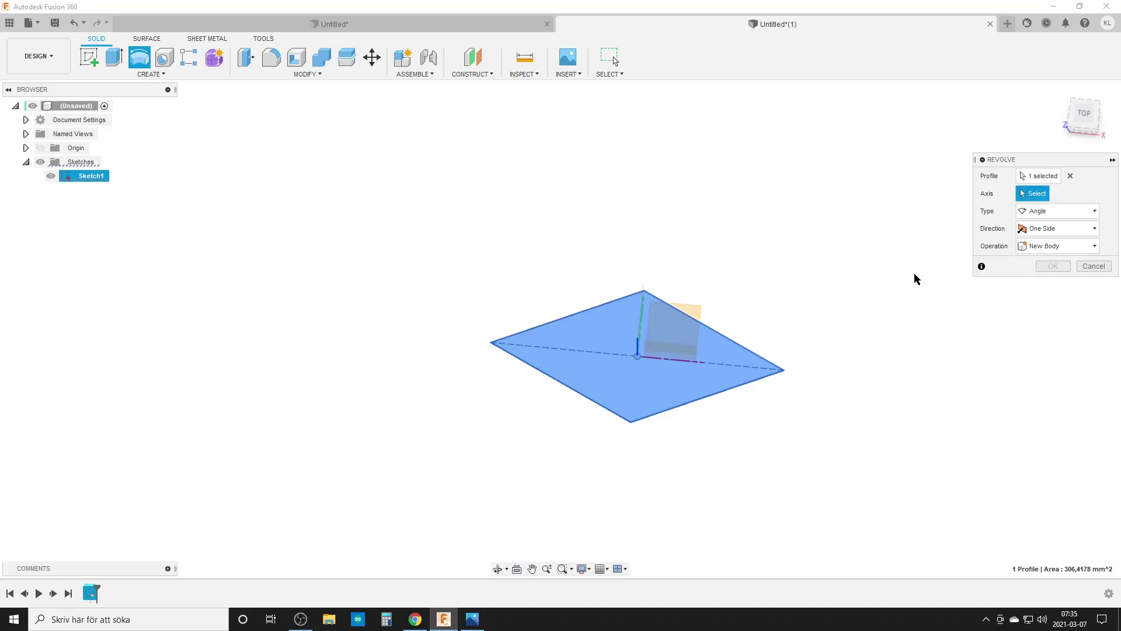
middle_click_drag(825, 375, 640, 435, "shift")
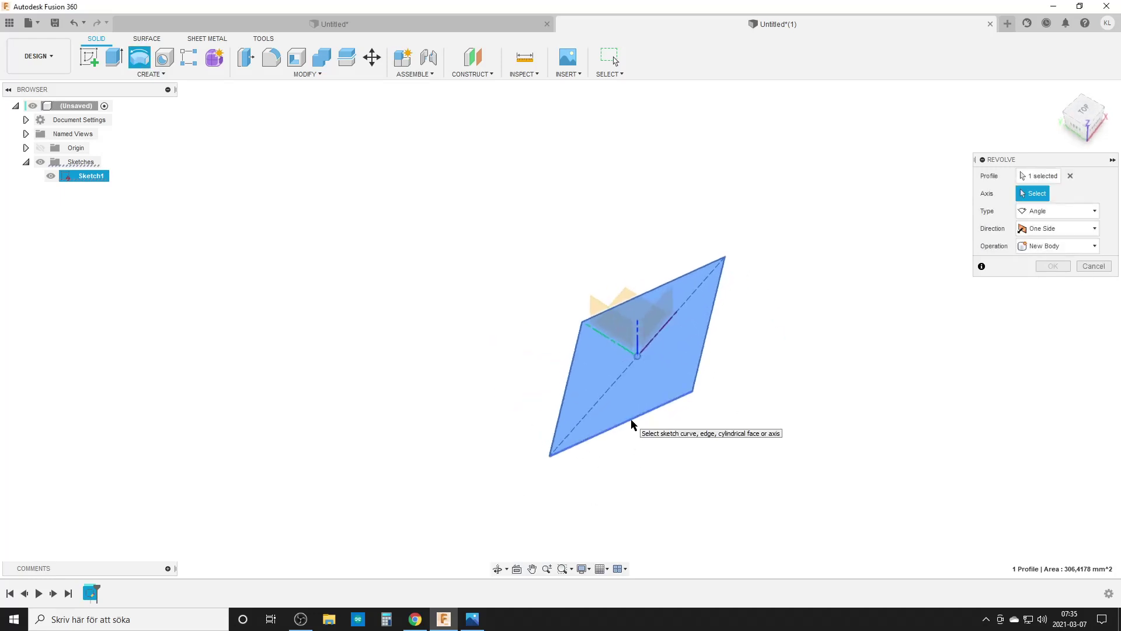
left_click(631, 421)
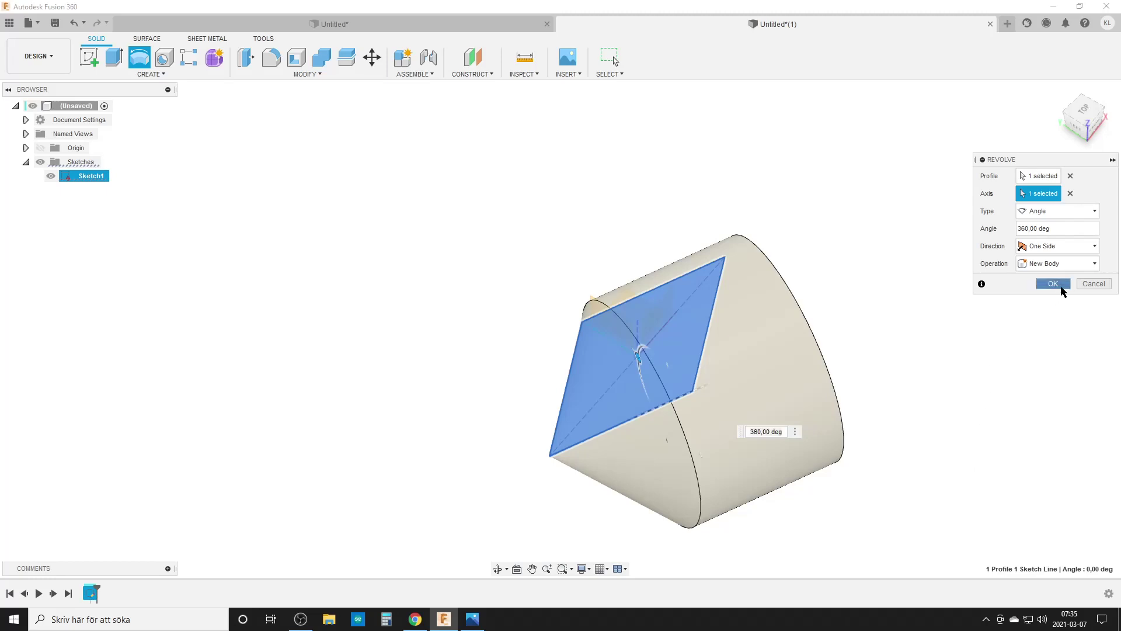
left_click(1056, 284)
middle_click_drag(765, 475, 711, 454, "shift")
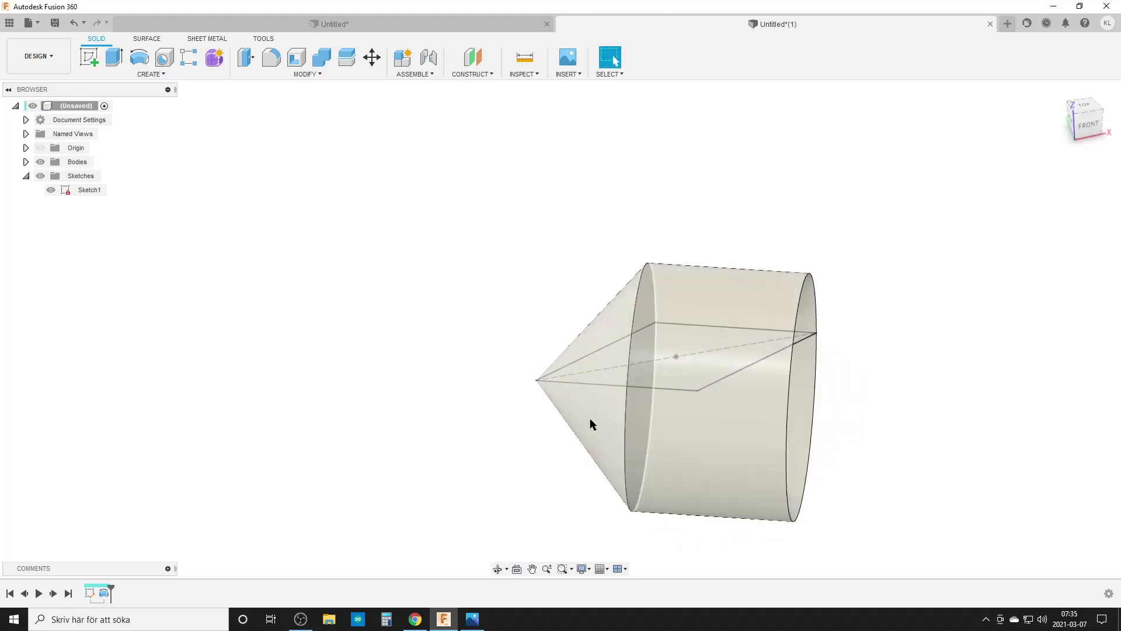
Step: Orbit around the revolved cone-and-cylinder body to view it from several sides, including the cylinder's end
middle_click_drag(663, 403, 646, 464, "shift")
middle_click_drag(646, 512, 606, 465, "shift")
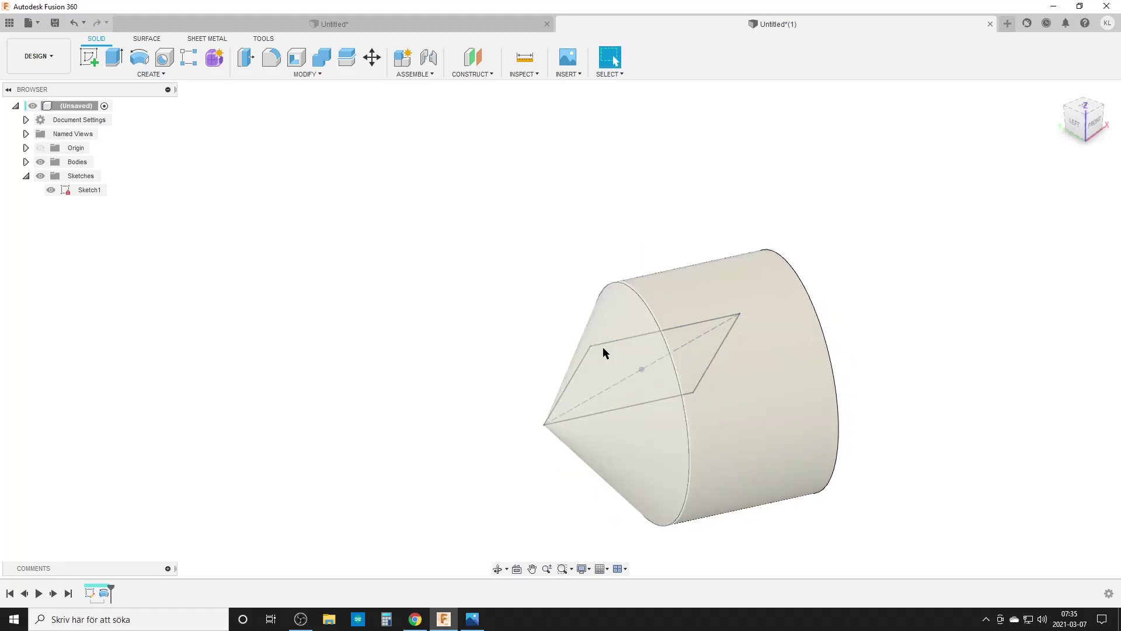
middle_click_drag(619, 392, 632, 458, "shift")
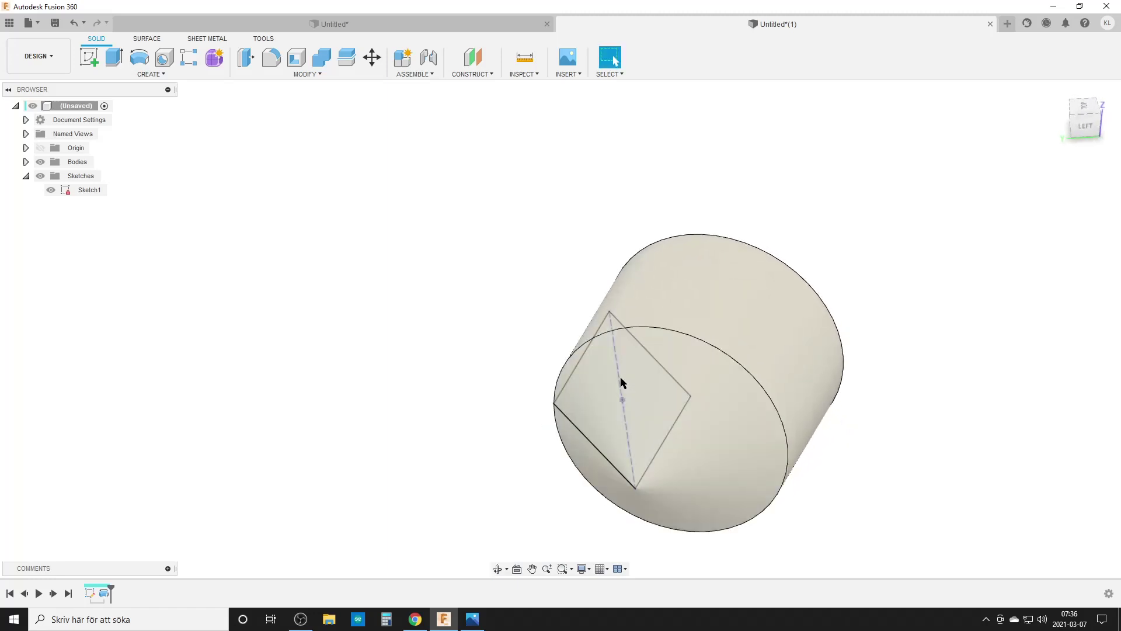
middle_click_drag(620, 382, 601, 399, "shift")
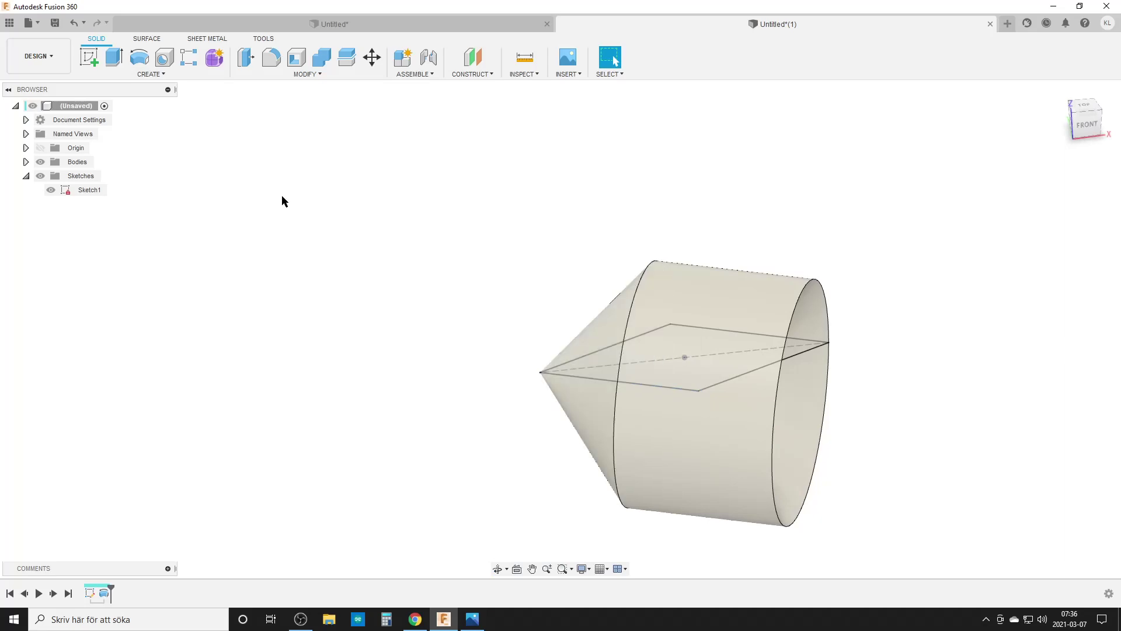
Step: Create Sketch2 on the front XZ plane and intersect Body1 into it to trace its outline
left_click(88, 57)
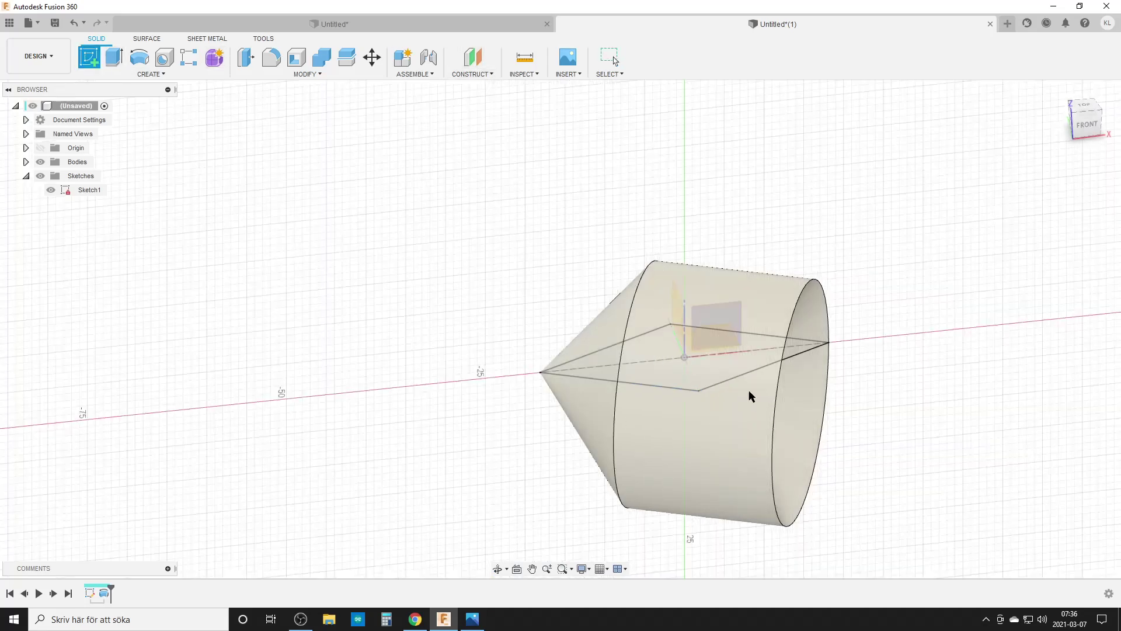
left_click(727, 321)
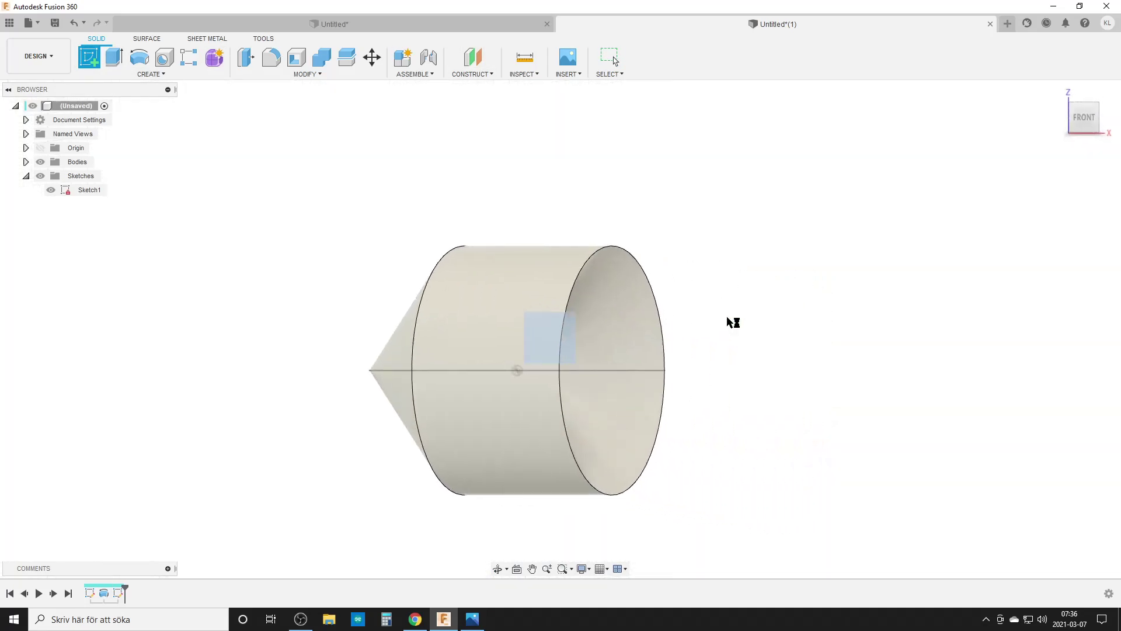
key("s")
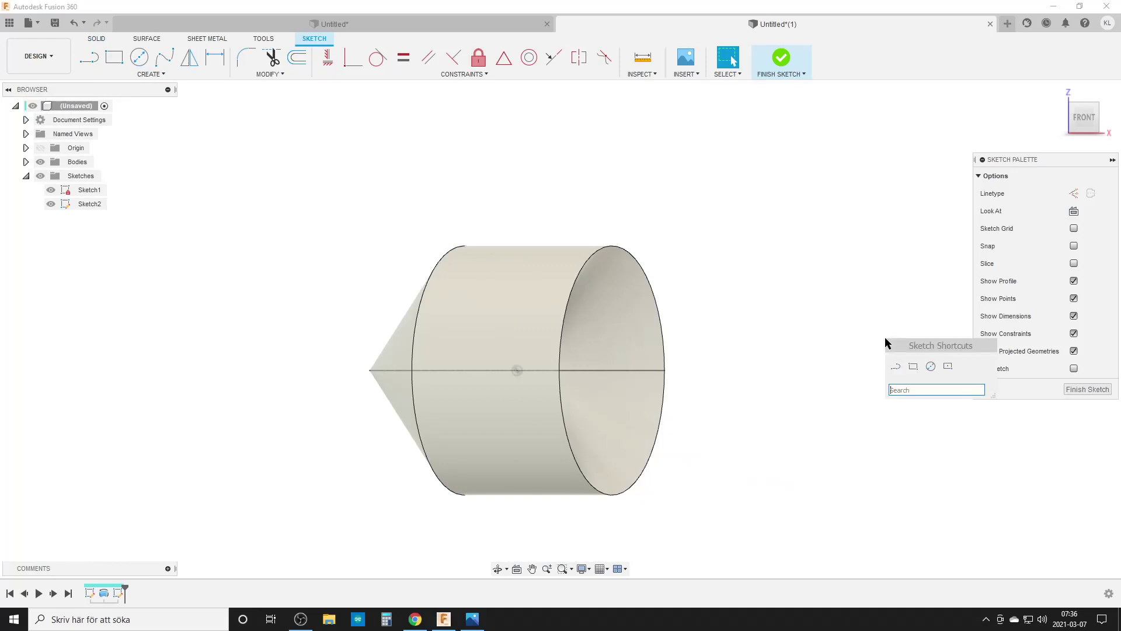
type("inter")
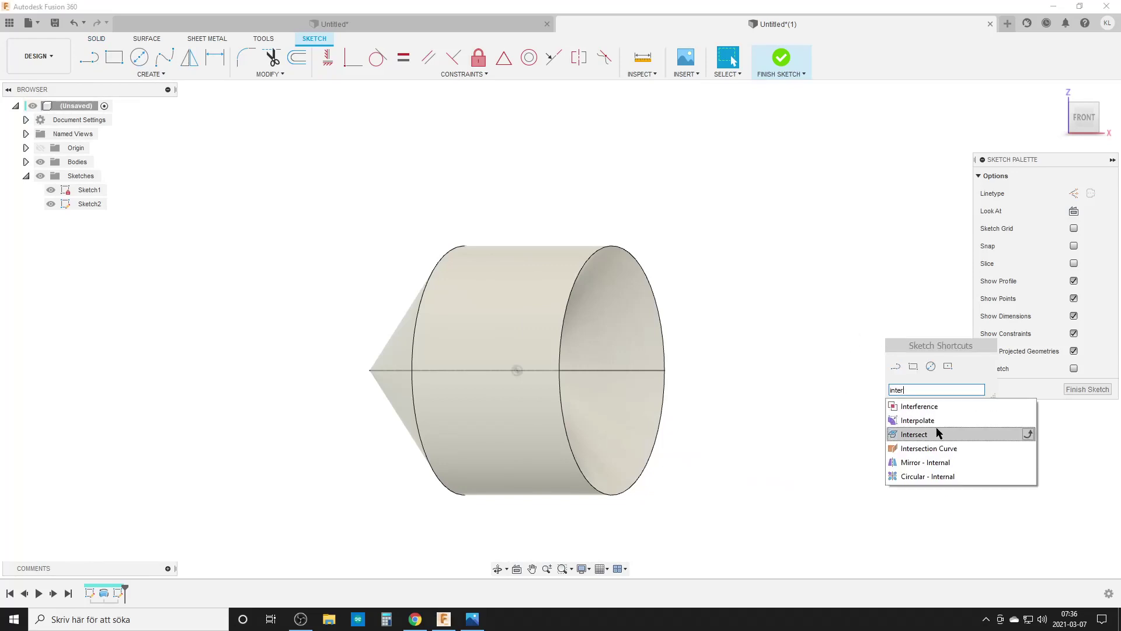
left_click(932, 432)
left_click(905, 194)
left_click(614, 306)
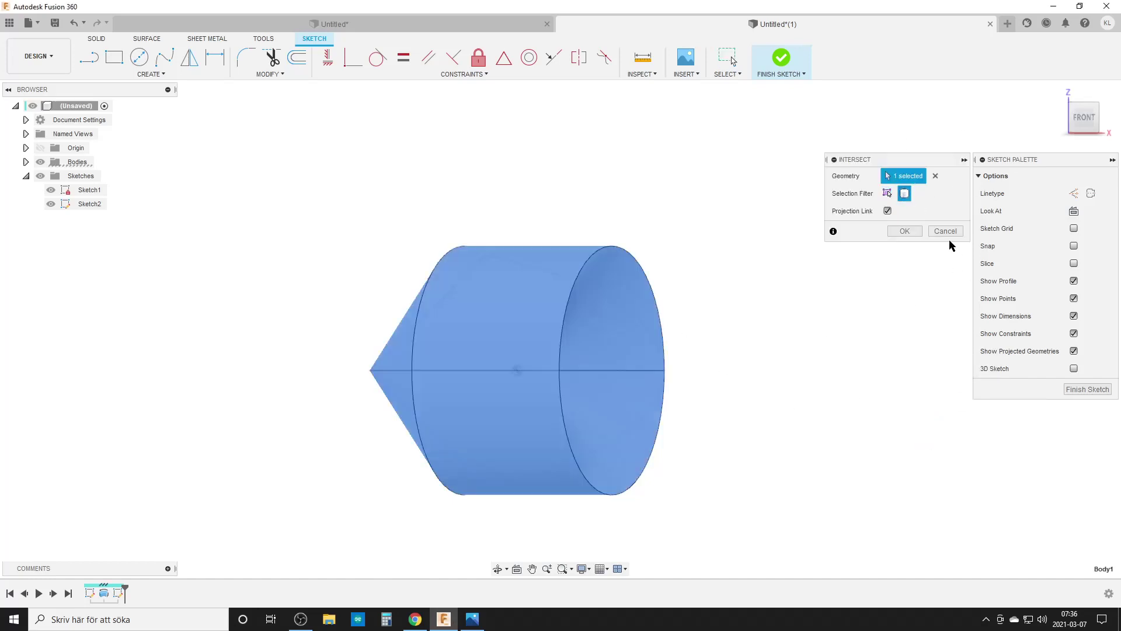
left_click(909, 231)
Step: Toggle Body1's visibility in the Bodies folder while orbiting, leaving it hidden
left_click(25, 162)
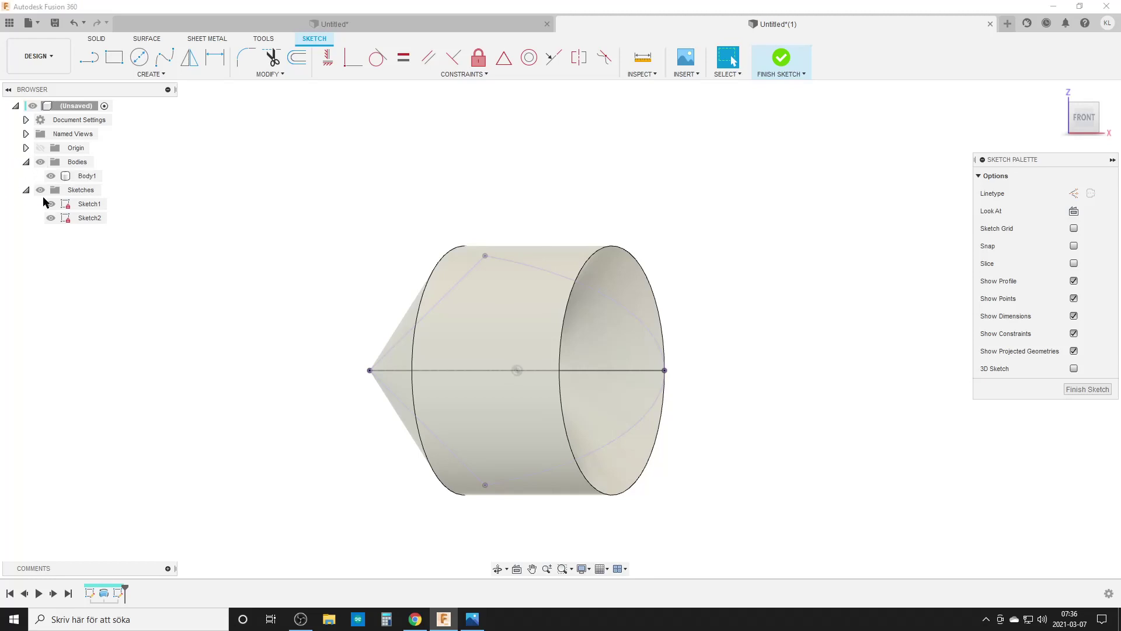
left_click(51, 176)
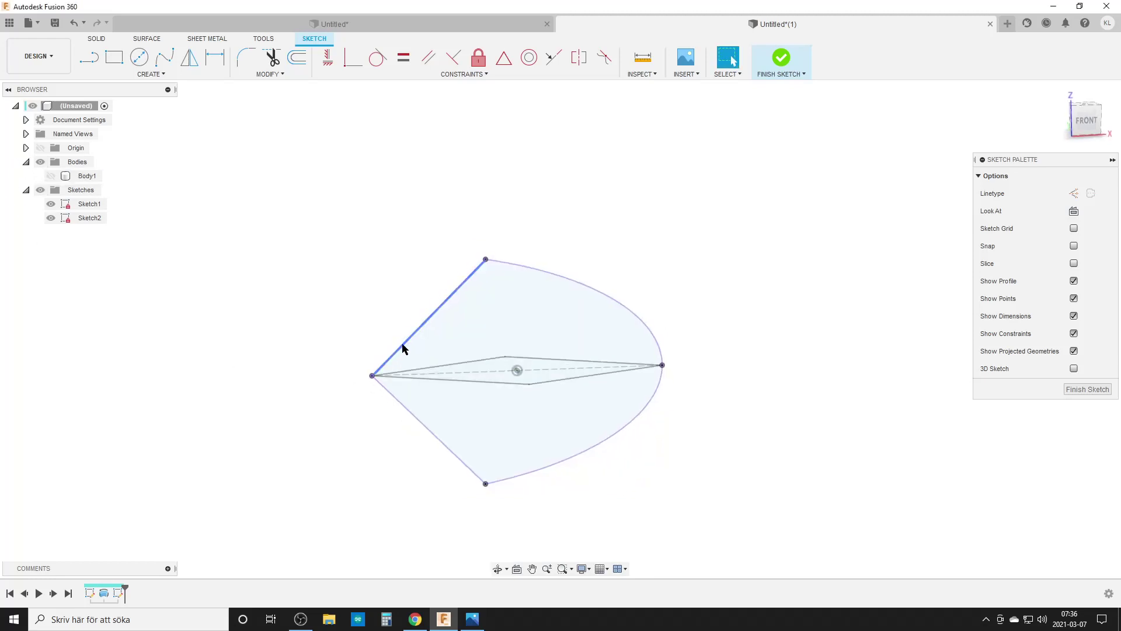
left_click(51, 176)
middle_click_drag(50, 176, 256, 405, "shift")
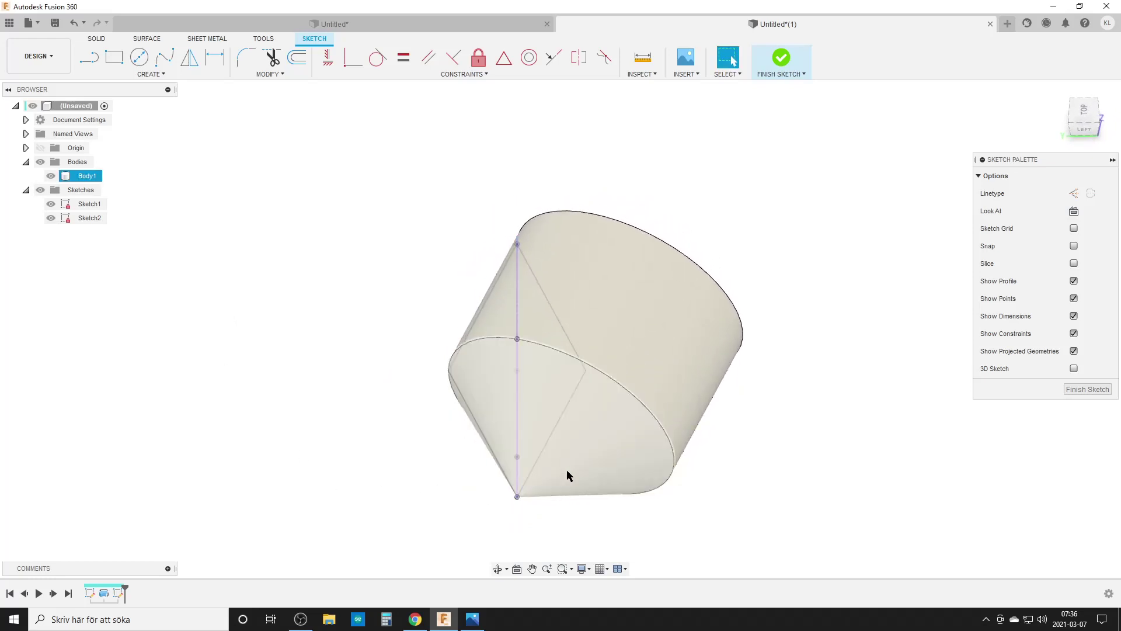
middle_click_drag(567, 470, 222, 383, "shift")
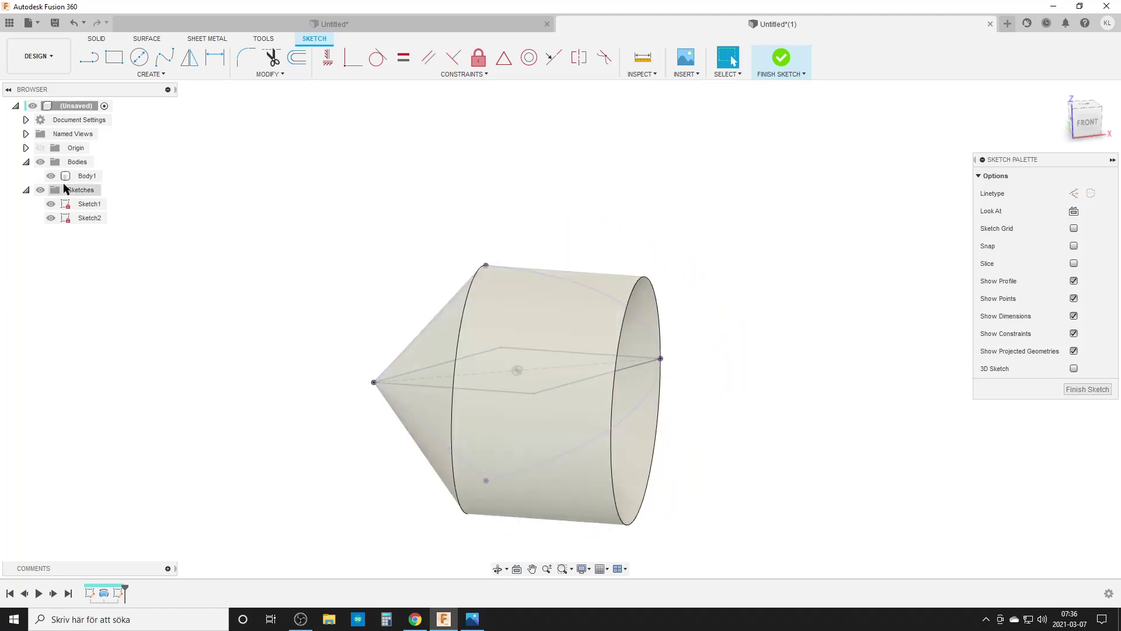
left_click(51, 176)
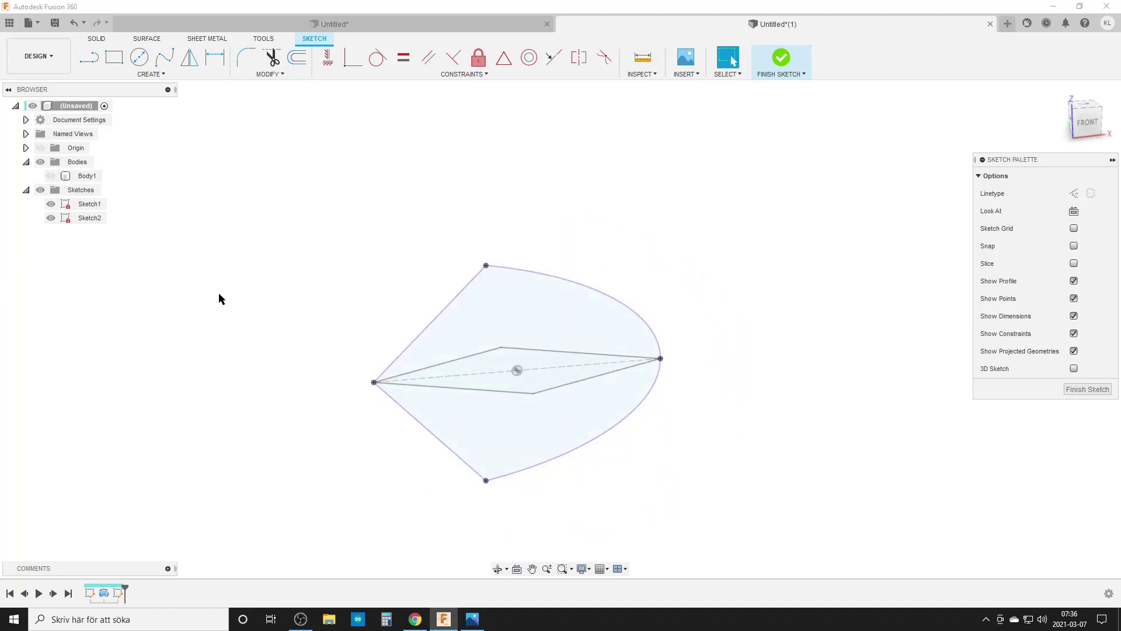
Step: Sweep the rhombus along the upper-left intersection line, with chain selection off, to create Body2
type("ssw")
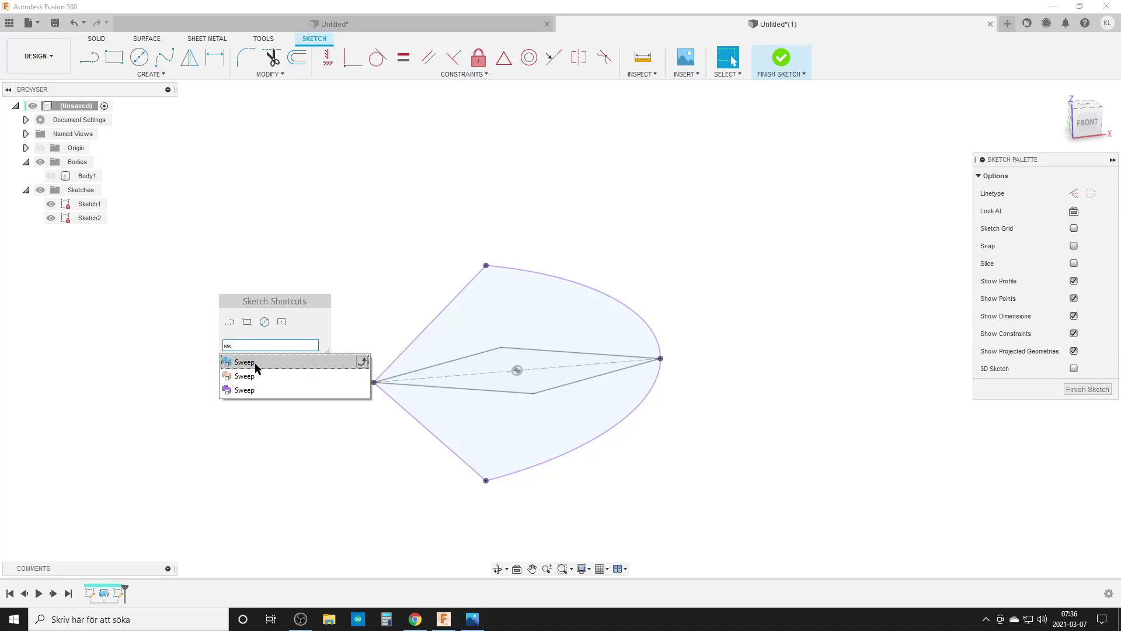
left_click(255, 362)
left_click(507, 387)
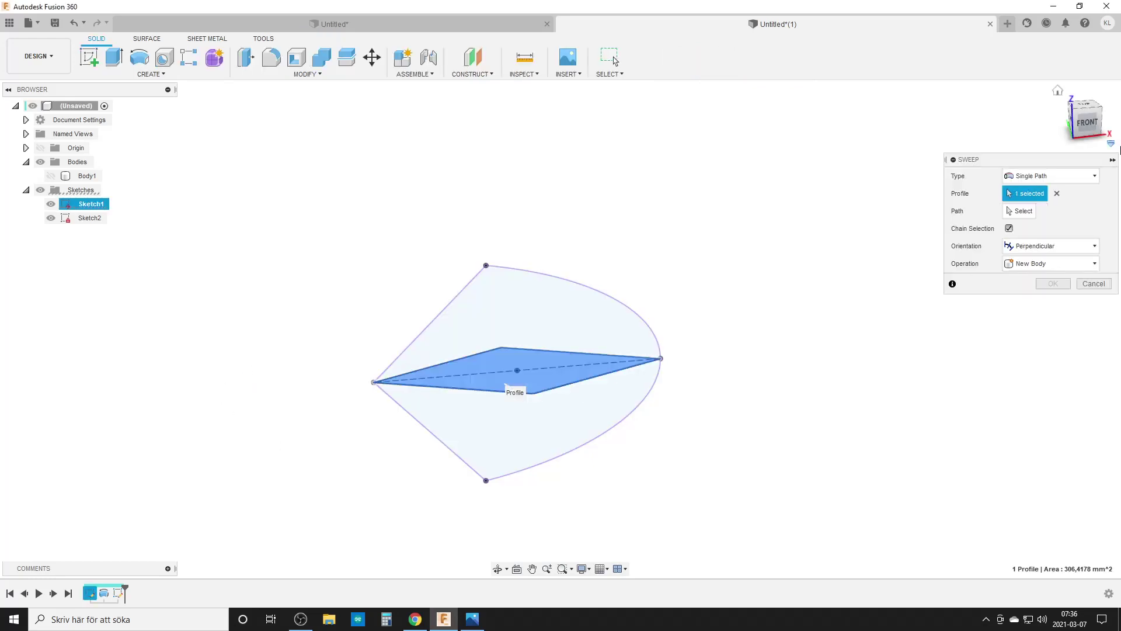
left_click(1021, 212)
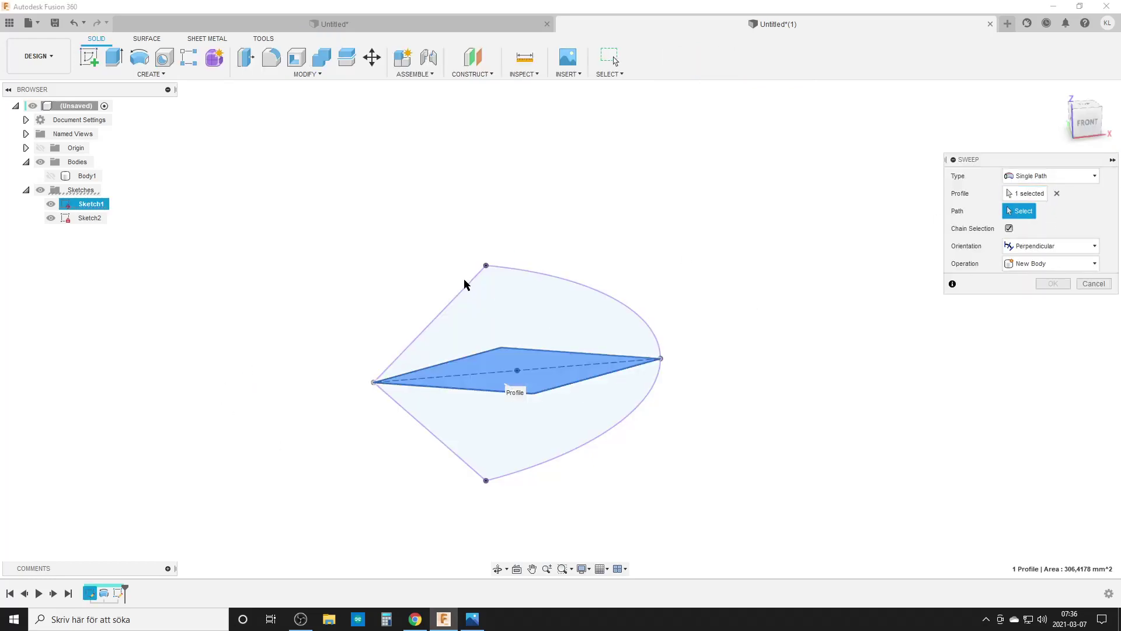
left_click(1008, 228)
left_click(458, 292)
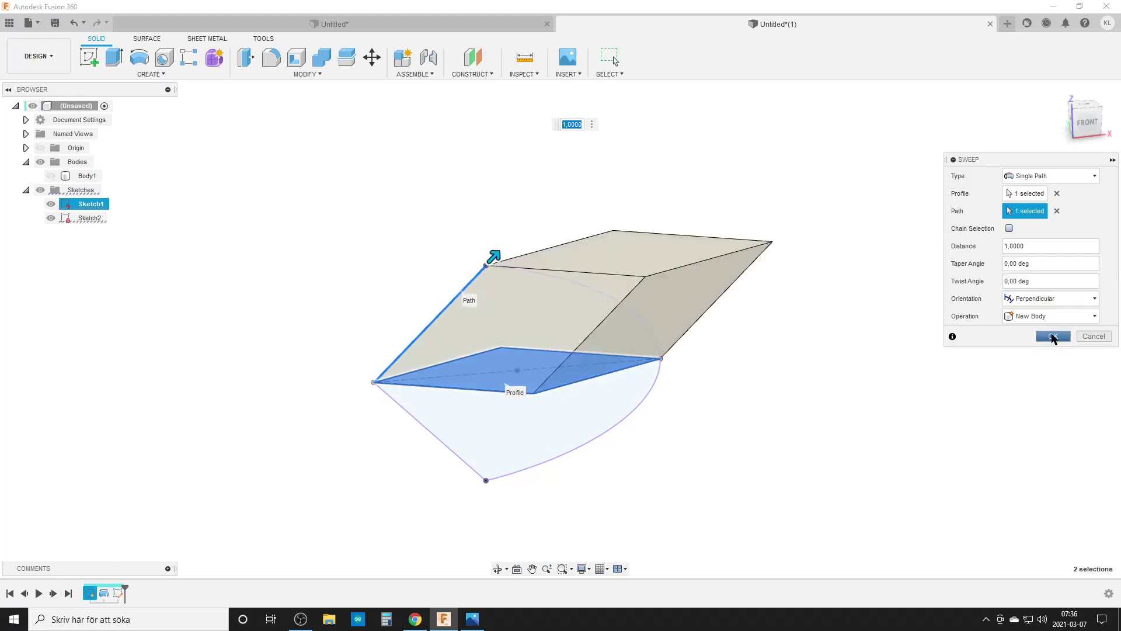
left_click(1054, 335)
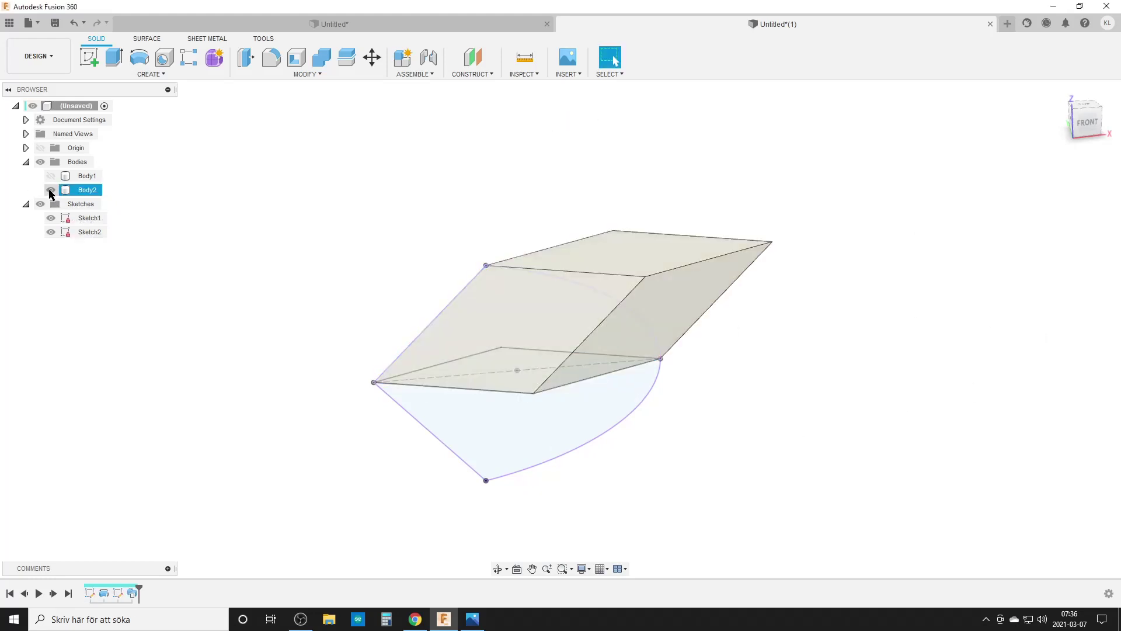
Step: Hide Sketch1 and Sketch2, then measure the angle between Body2's top and front-right faces (66.97°)
mouse_move(275, 313)
middle_mouse_down("shift")
mouse_move(253, 351)
mouse_move(249, 326)
mouse_move(345, 388)
mouse_move(341, 336)
middle_mouse_up("shift")
left_click(51, 218)
left_click(51, 232)
left_click(525, 57)
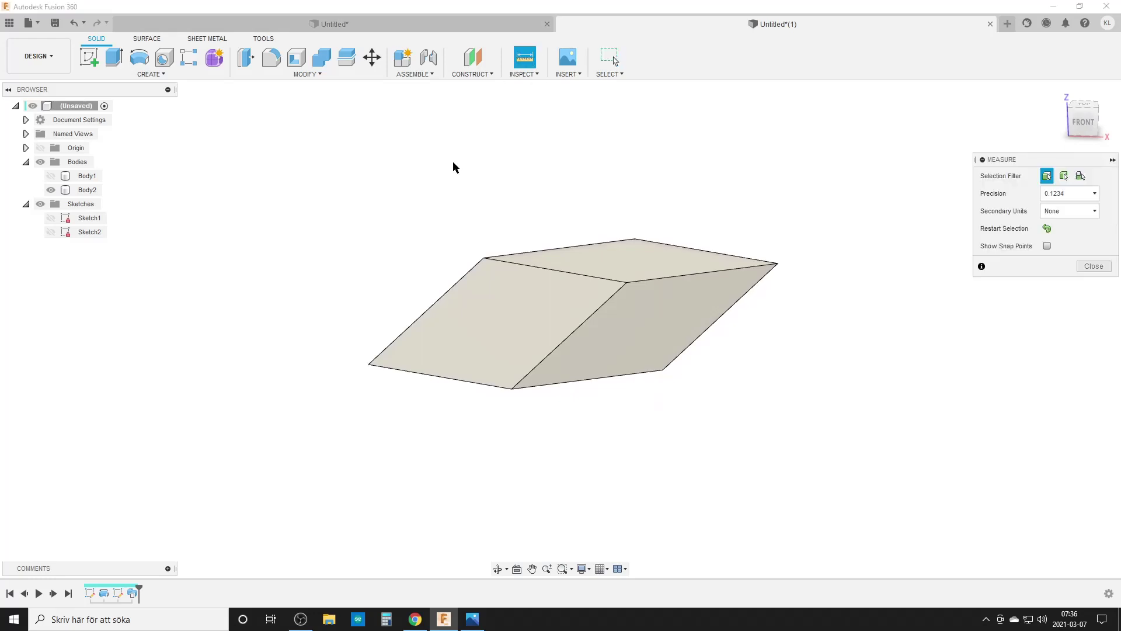
left_click(644, 261)
left_click(657, 334)
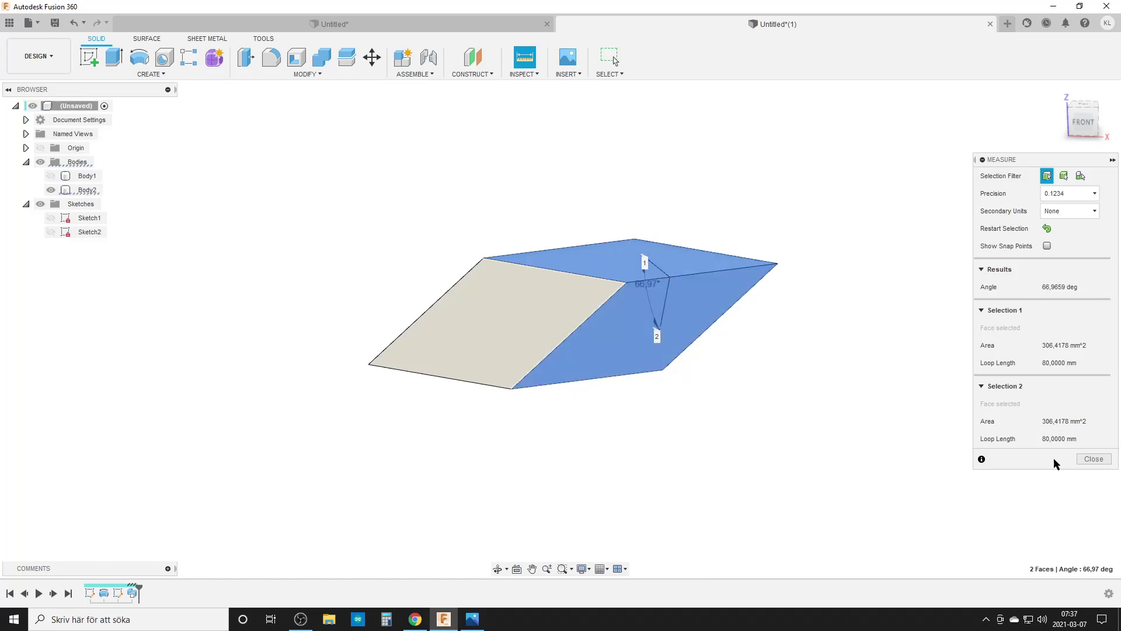
Step: Measure the angle between Body2's bottom and diagonal edges, and make Sketch1 visible again
left_click(857, 196)
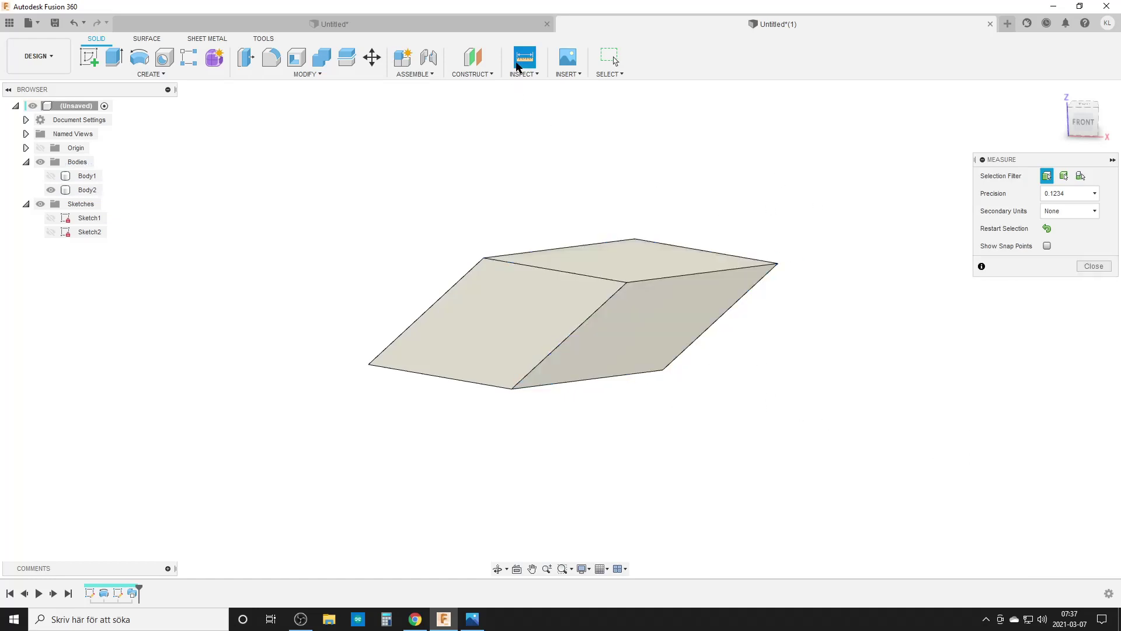
left_click(557, 385)
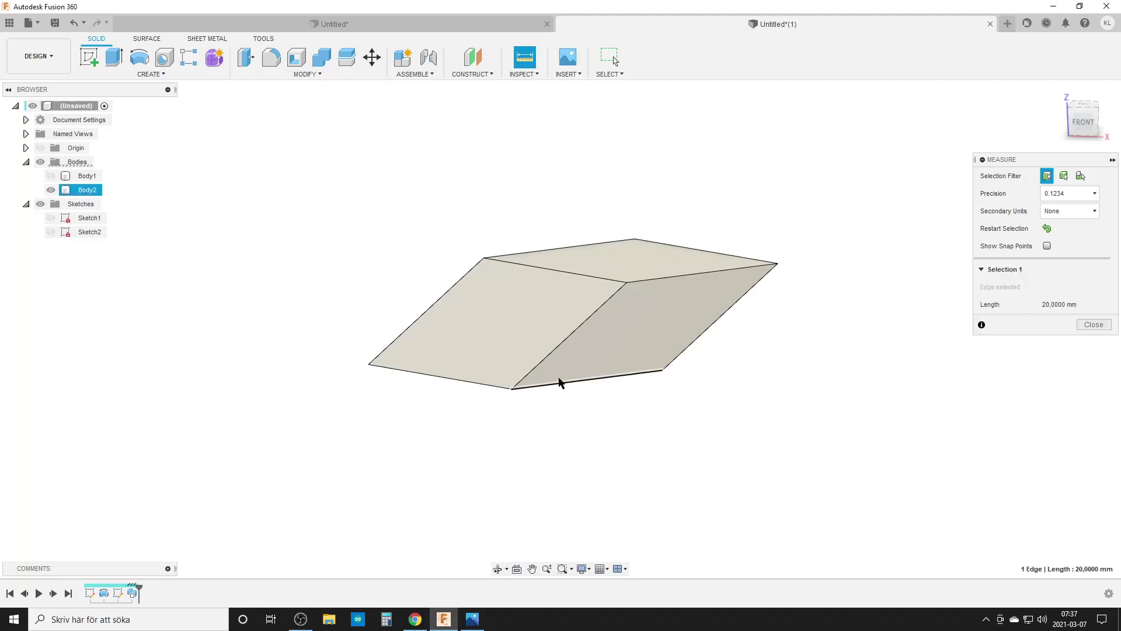
left_click(548, 362)
middle_click_drag(605, 431, 572, 419, "shift")
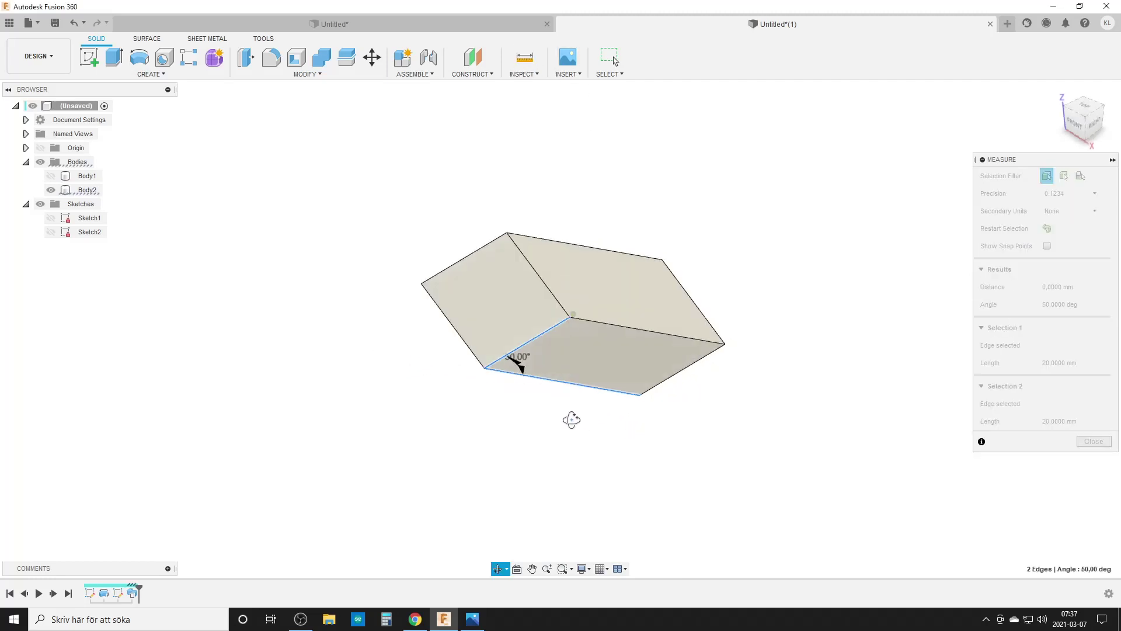
left_click(51, 218)
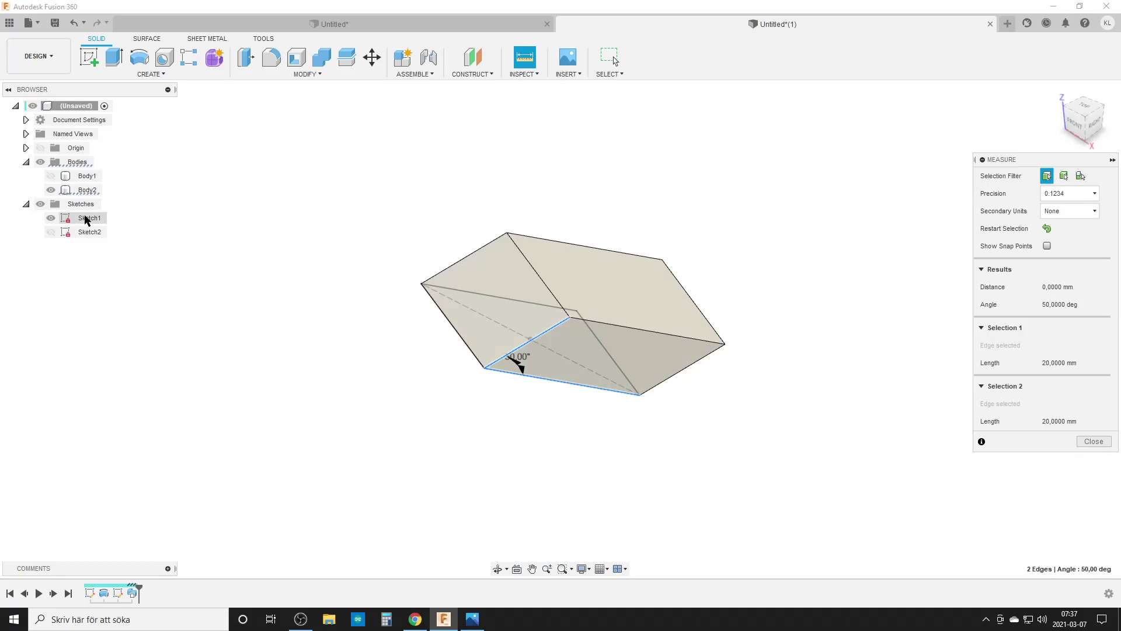
left_click(1094, 441)
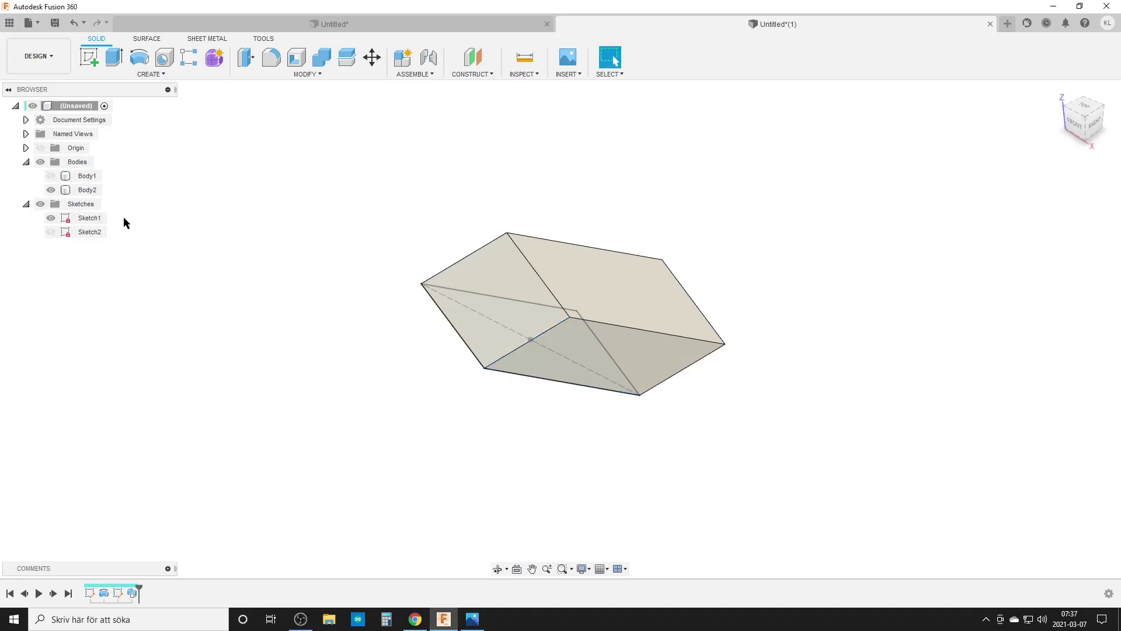
Step: Show Sketch1's dimensions: the 50.00° angle and the 20.00 side
right_click(94, 218)
left_click(150, 355)
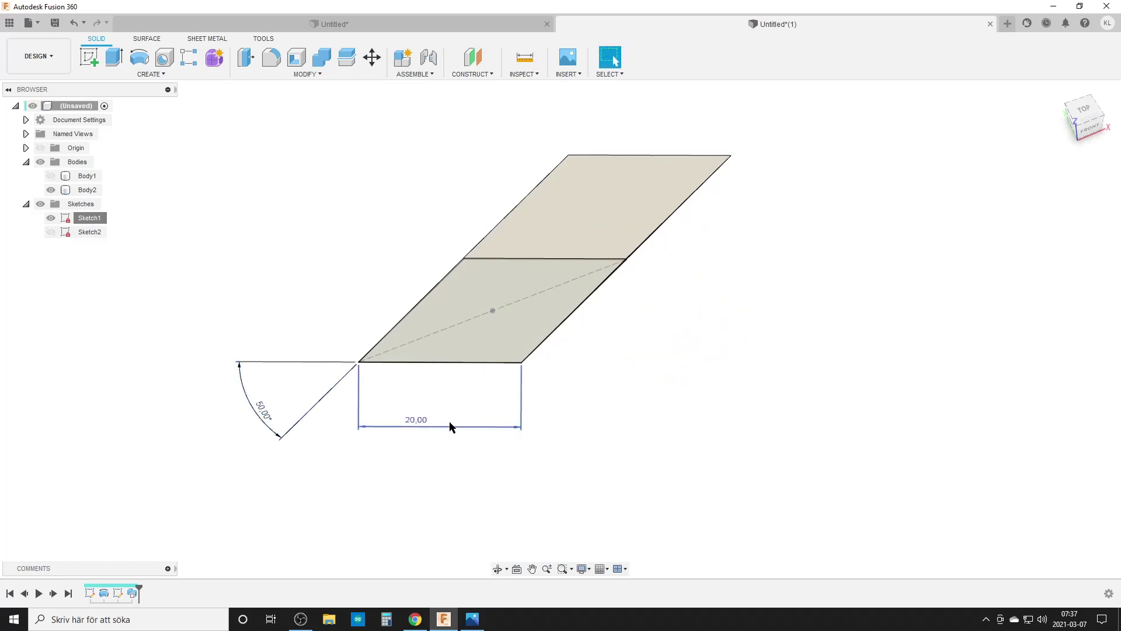
middle_click_drag(483, 425, 428, 373, "shift")
Step: Measure more edge pairs on the solid to confirm the 50° angle, then reframe the view
left_click(524, 56)
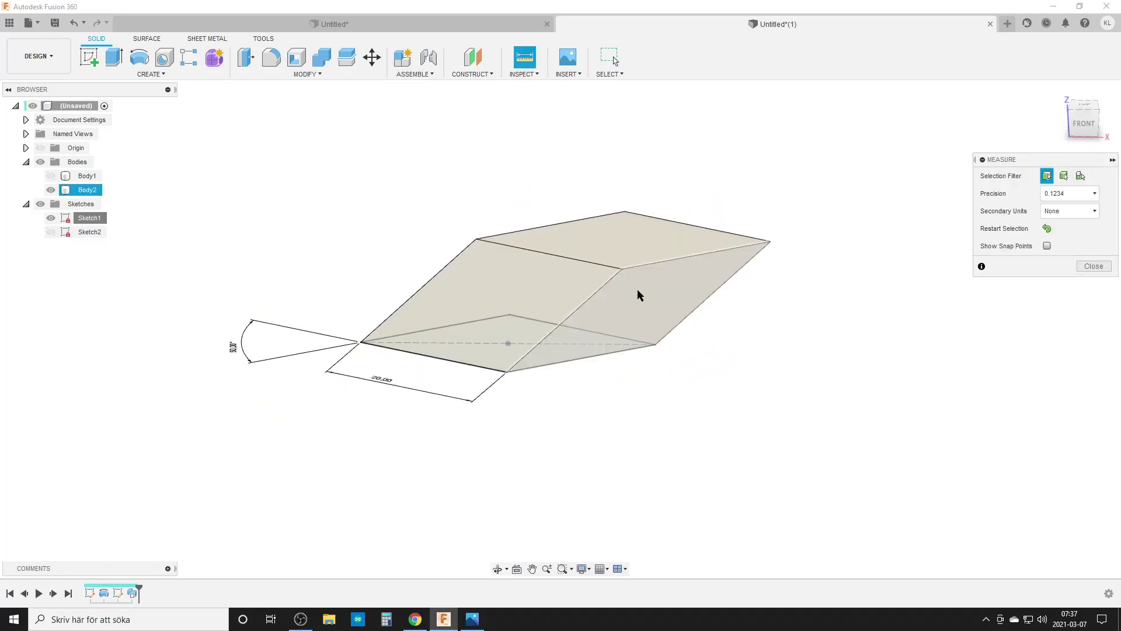
left_click(746, 242)
left_click(747, 248)
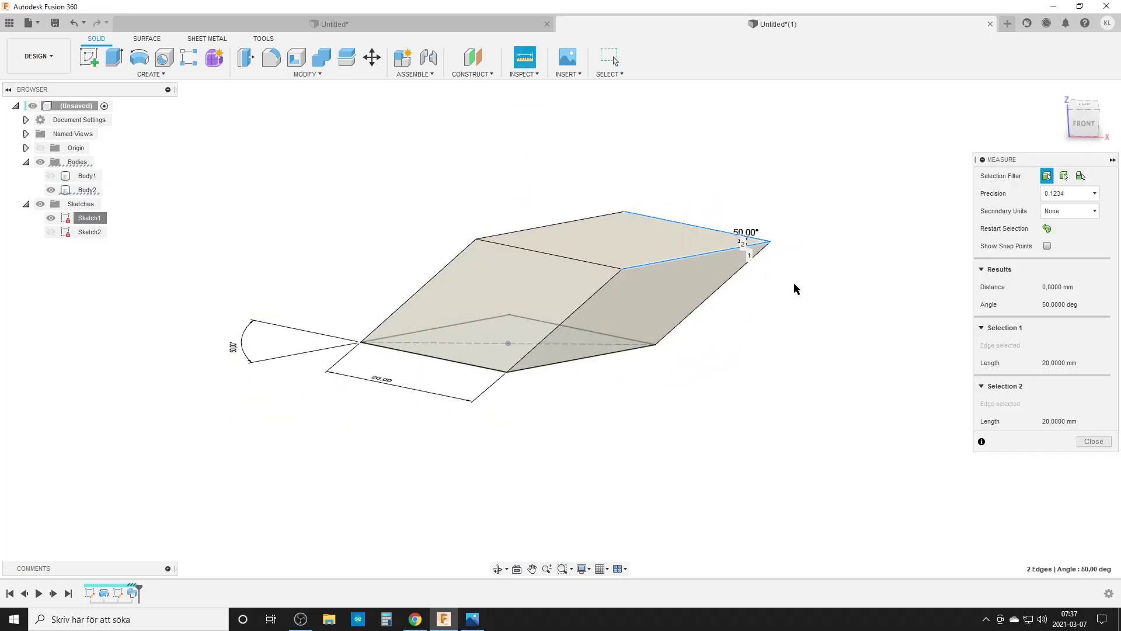
left_click(1046, 229)
middle_click_drag(759, 350, 599, 385, "shift")
left_click(566, 367)
left_click(546, 319)
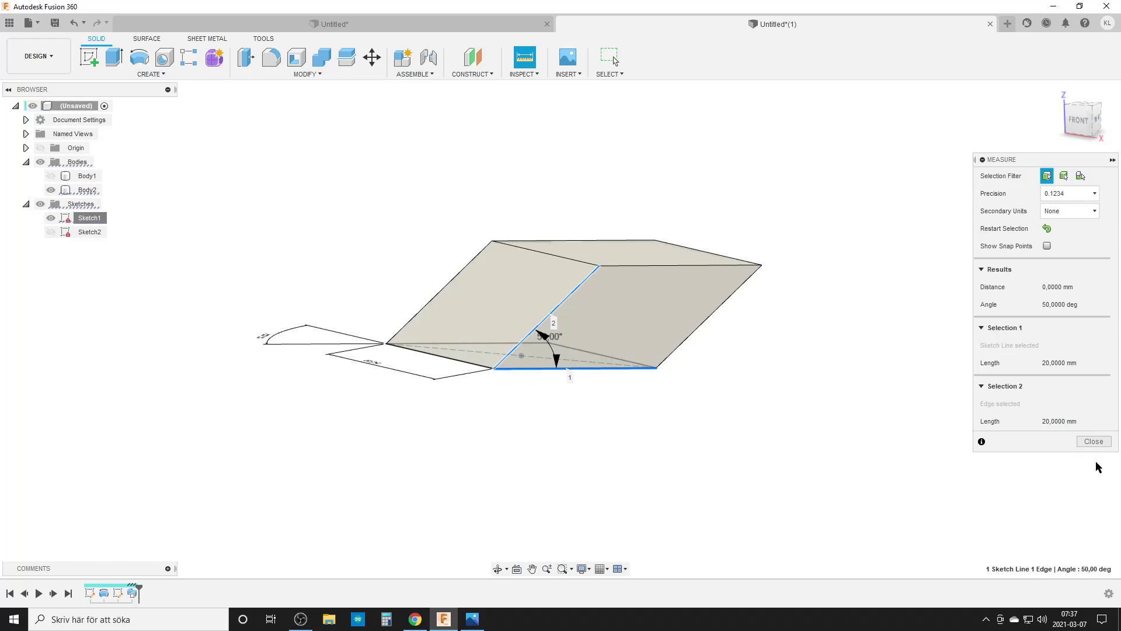
left_click(1093, 442)
middle_click_drag(435, 331, 282, 436, "shift")
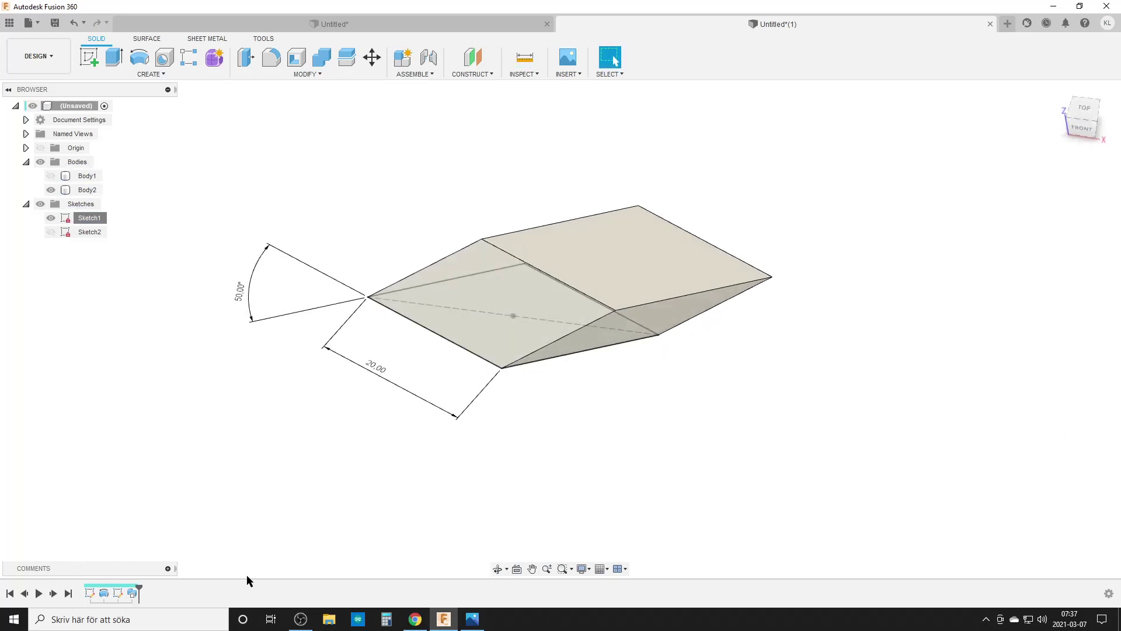
middle_click_drag(370, 465, 419, 497)
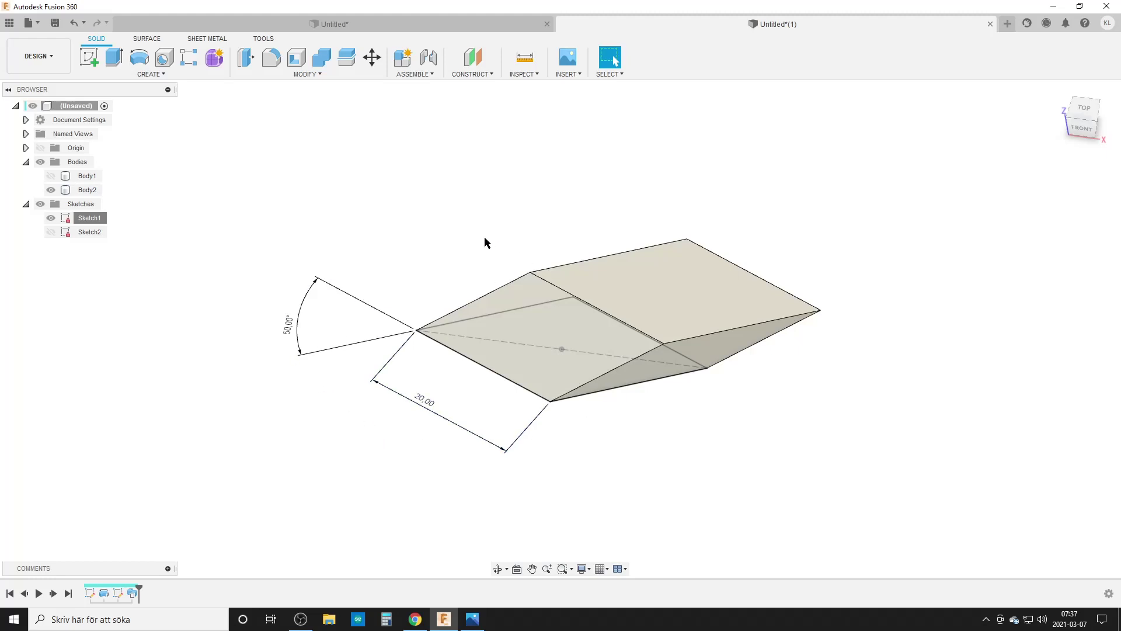
Step: Hide Body2, show Body1, and view the model from the Top to inspect Body1
left_click(51, 190)
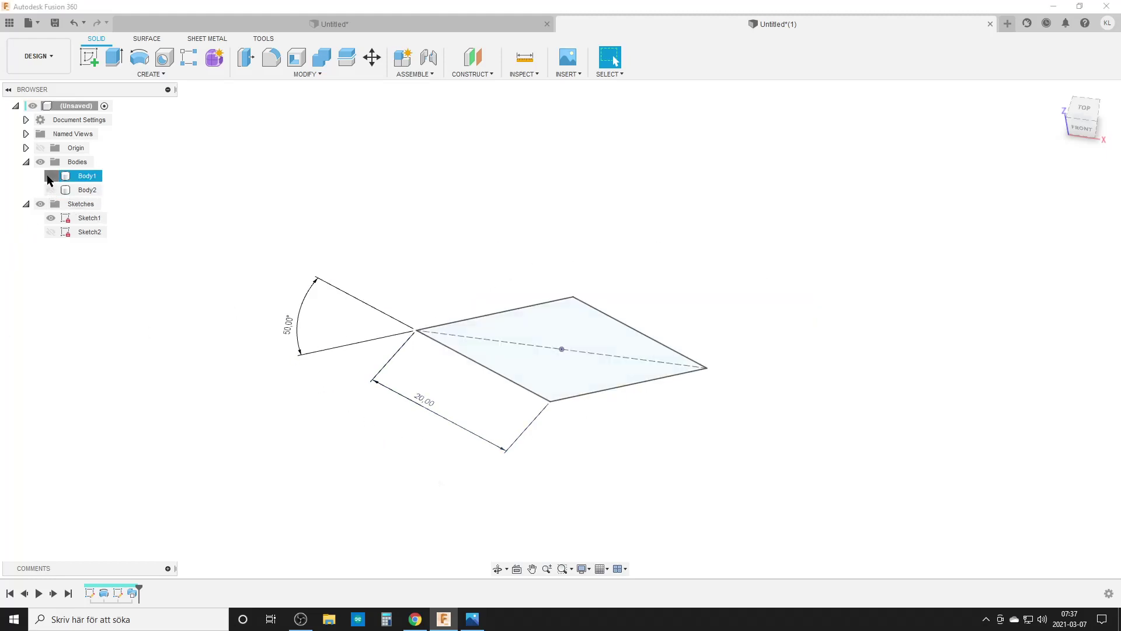
left_click(51, 175)
middle_click_drag(839, 255, 507, 423, "shift")
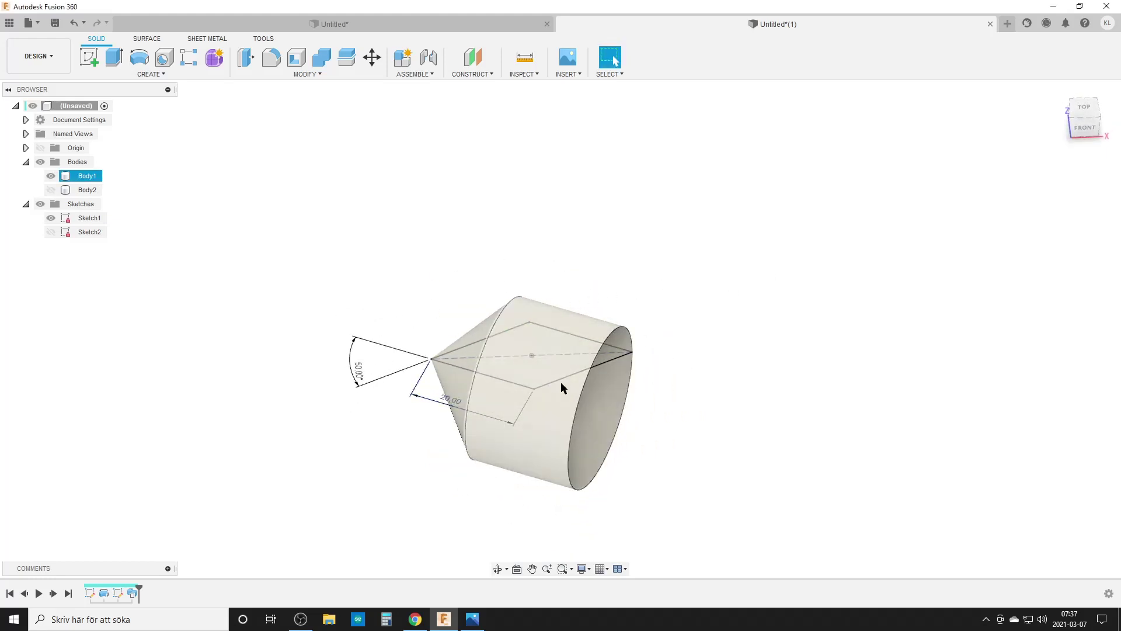
left_click(1090, 121)
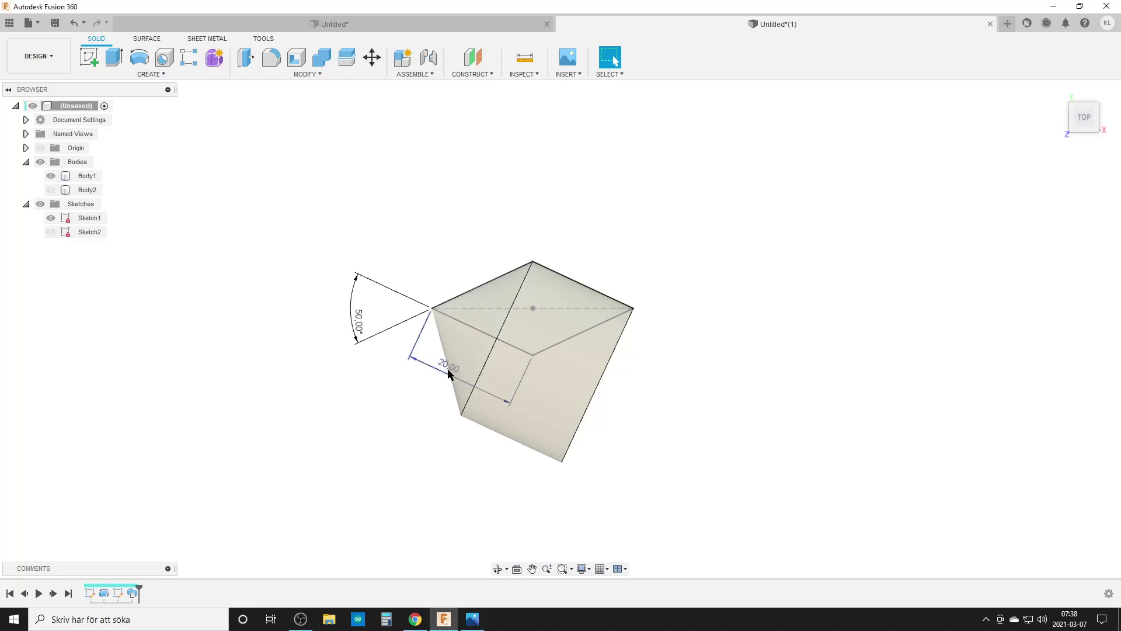
scroll(424, 332, "up", 2)
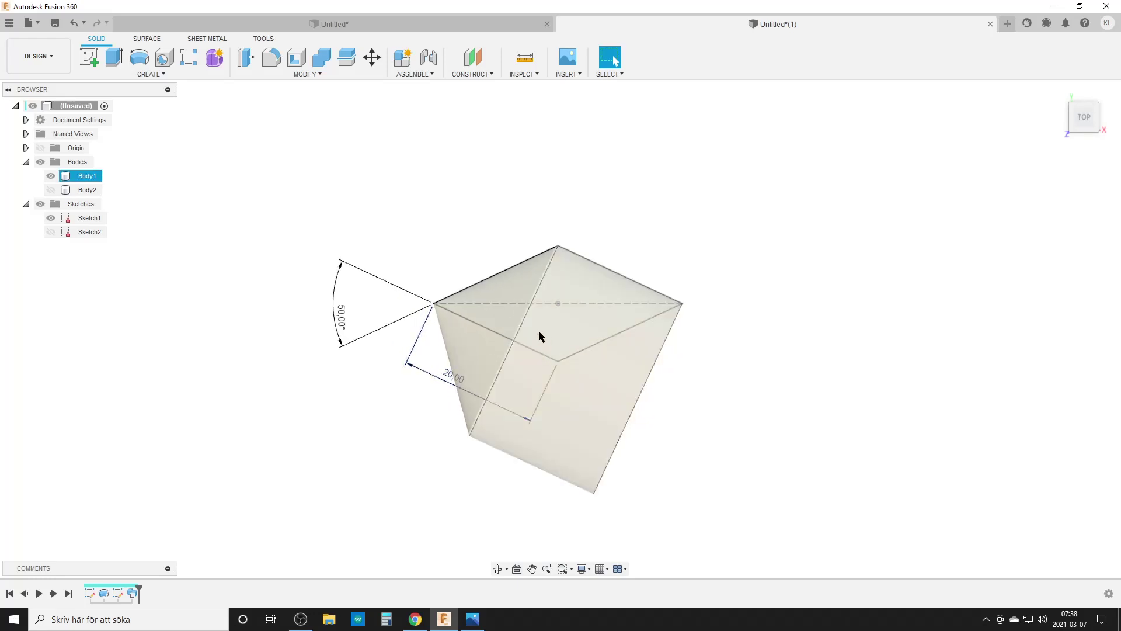
left_click(472, 346)
left_click(463, 290)
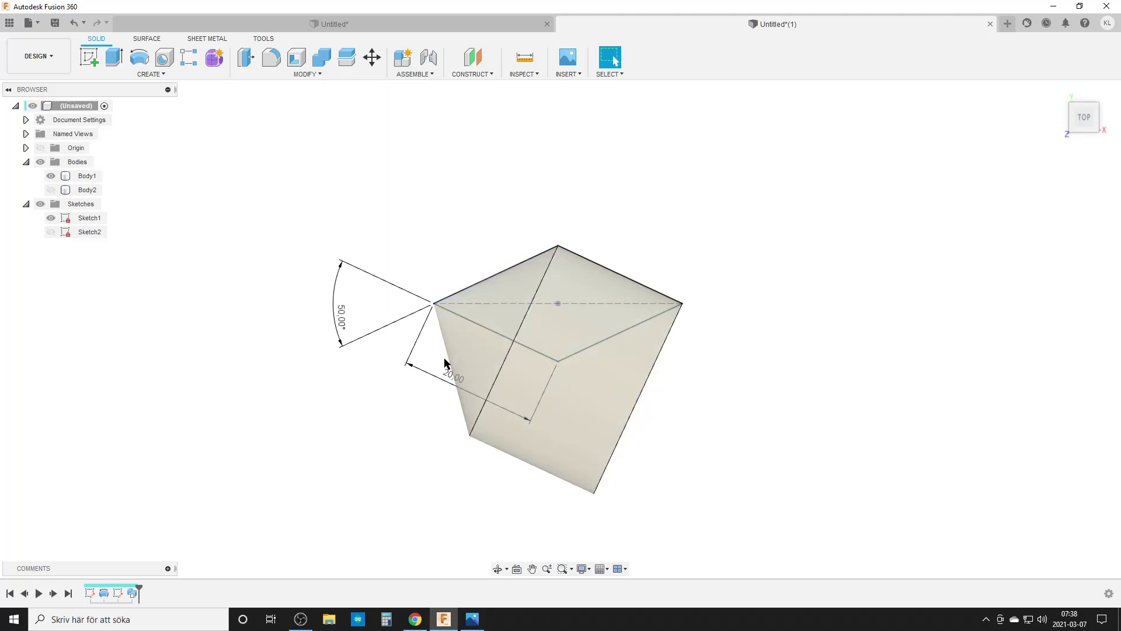
left_click(461, 310)
left_click(447, 313)
left_click(467, 365)
key("Escape")
Step: Change Sketch1's angle dimension from 50° to 60°, then to 45°
double_click(342, 316)
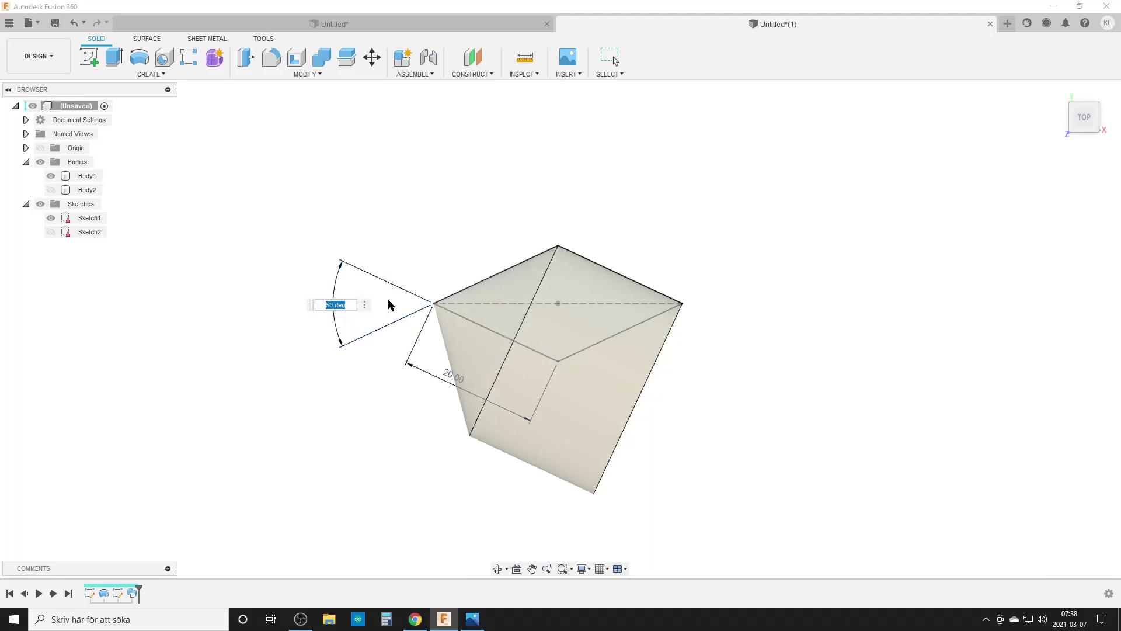
type("60")
key("Return")
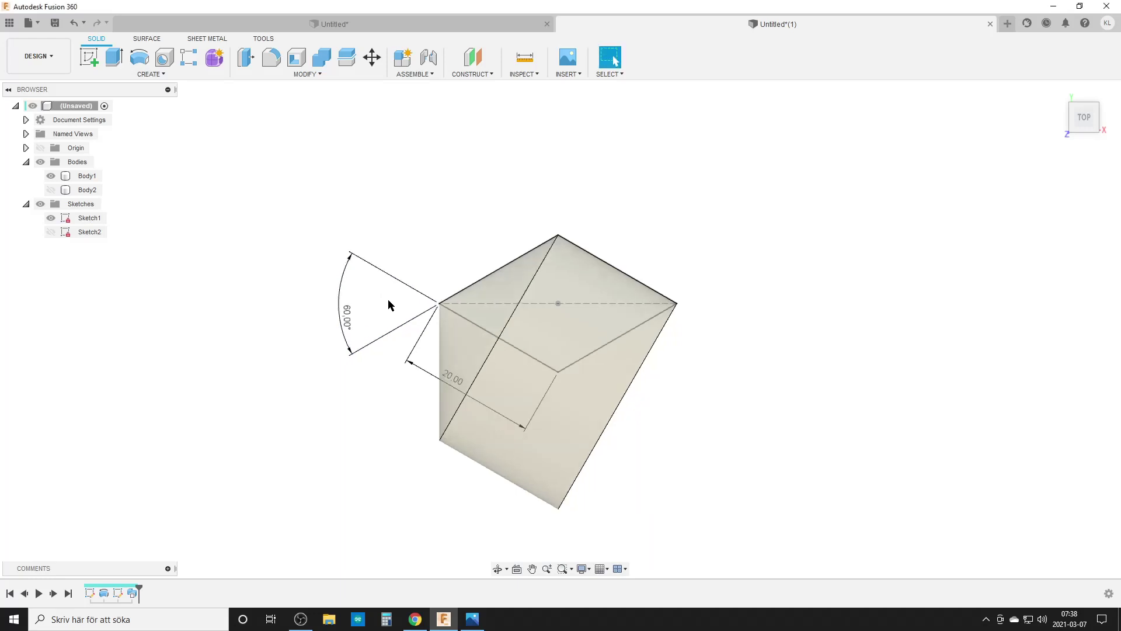
double_click(348, 316)
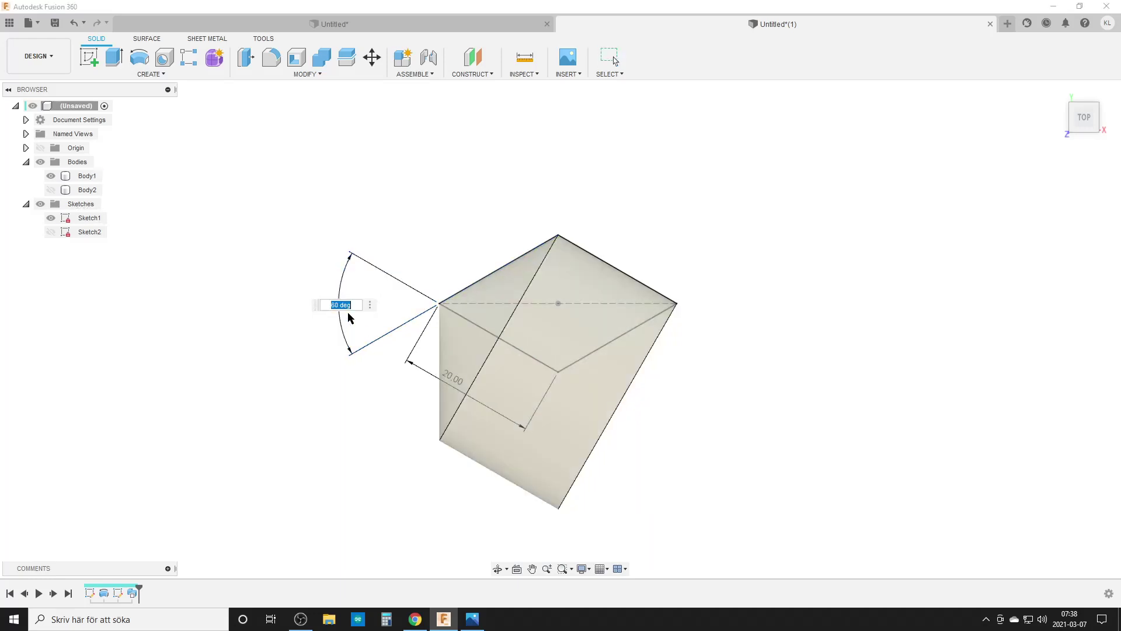
type("45")
key("Return")
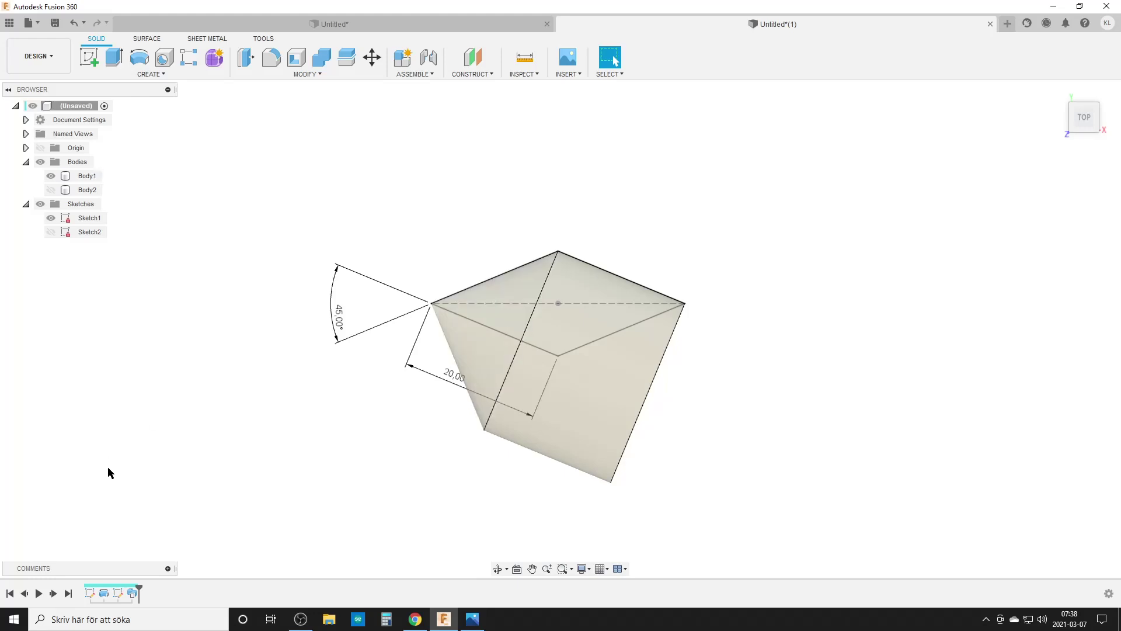
left_click_drag(138, 589, 95, 590)
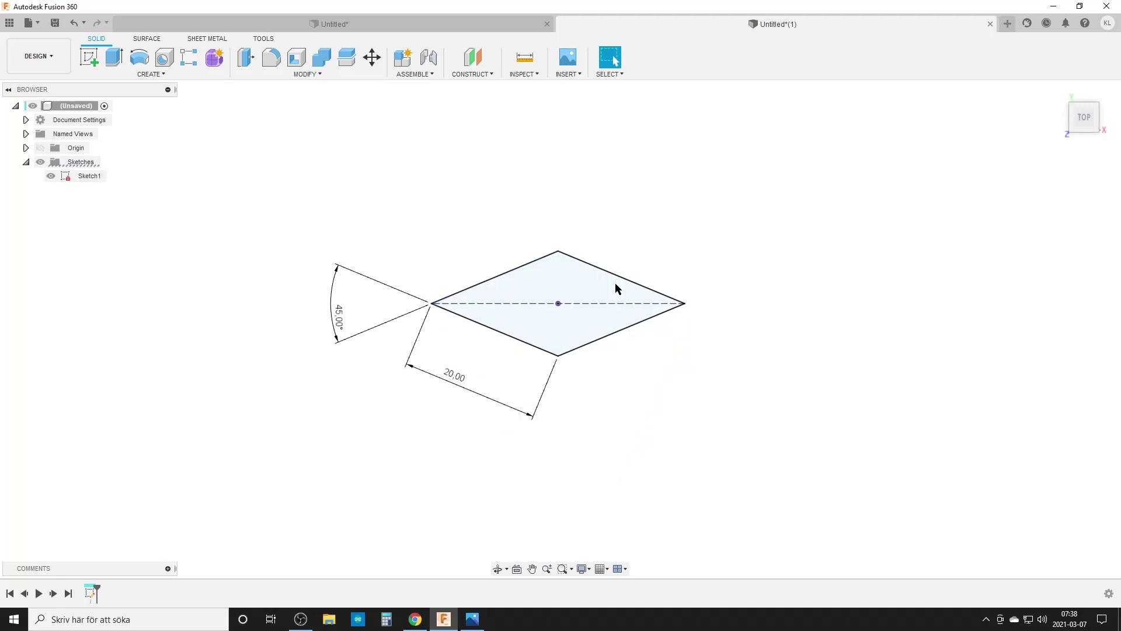
double_click(91, 597)
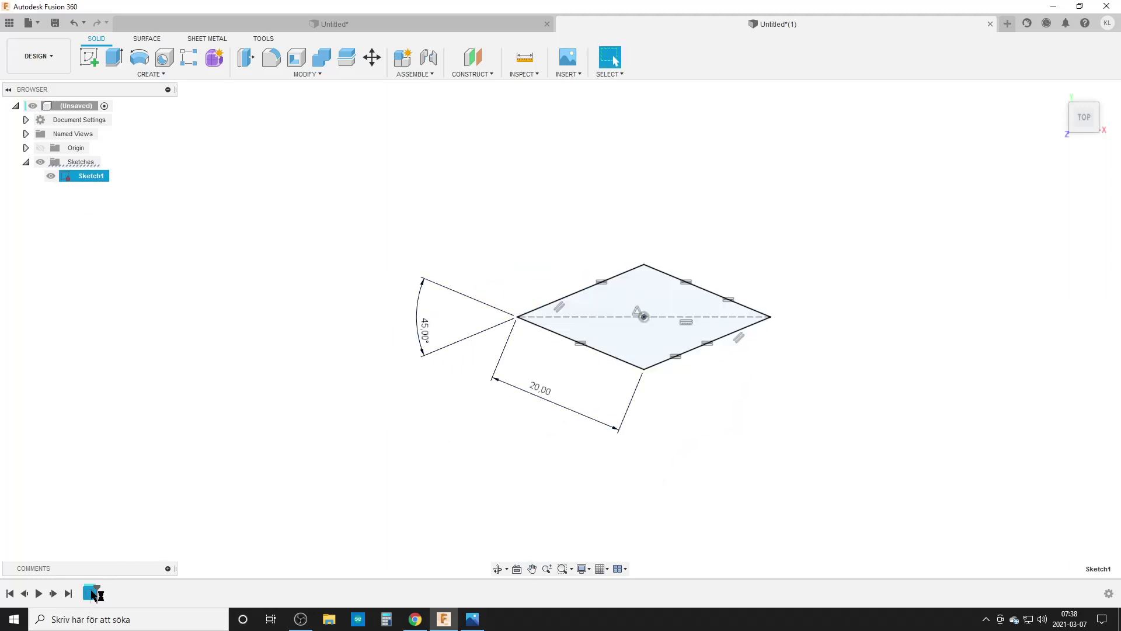
left_click(1073, 316)
middle_click_drag(526, 392, 488, 446)
scroll(463, 446, "up", 3)
scroll(462, 450, "down", 2)
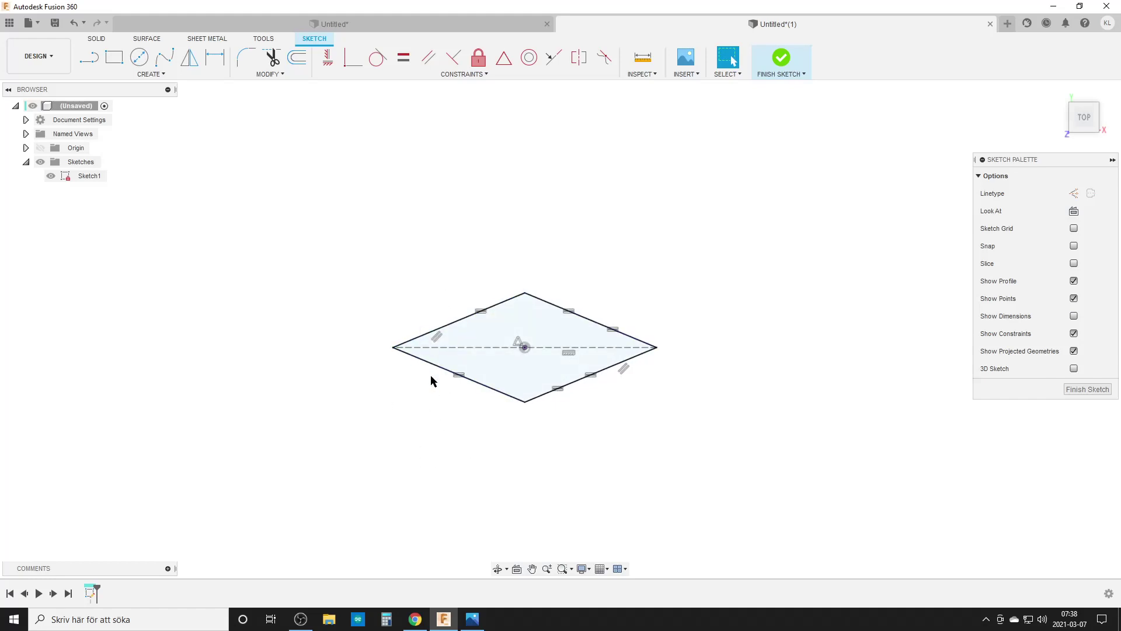
key("l")
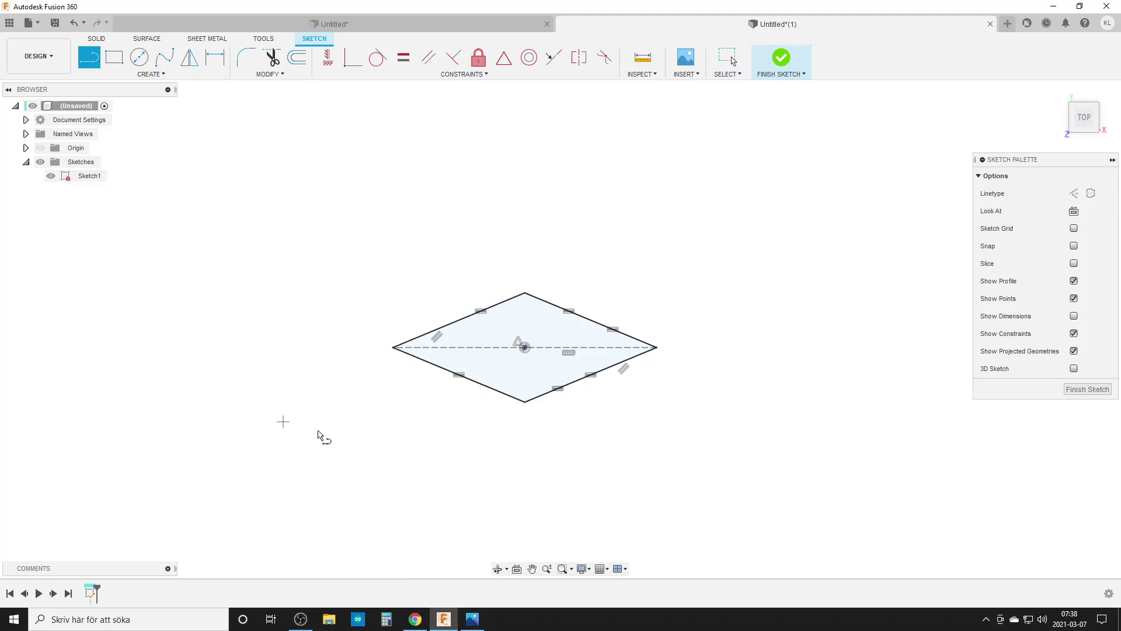
left_click(393, 348)
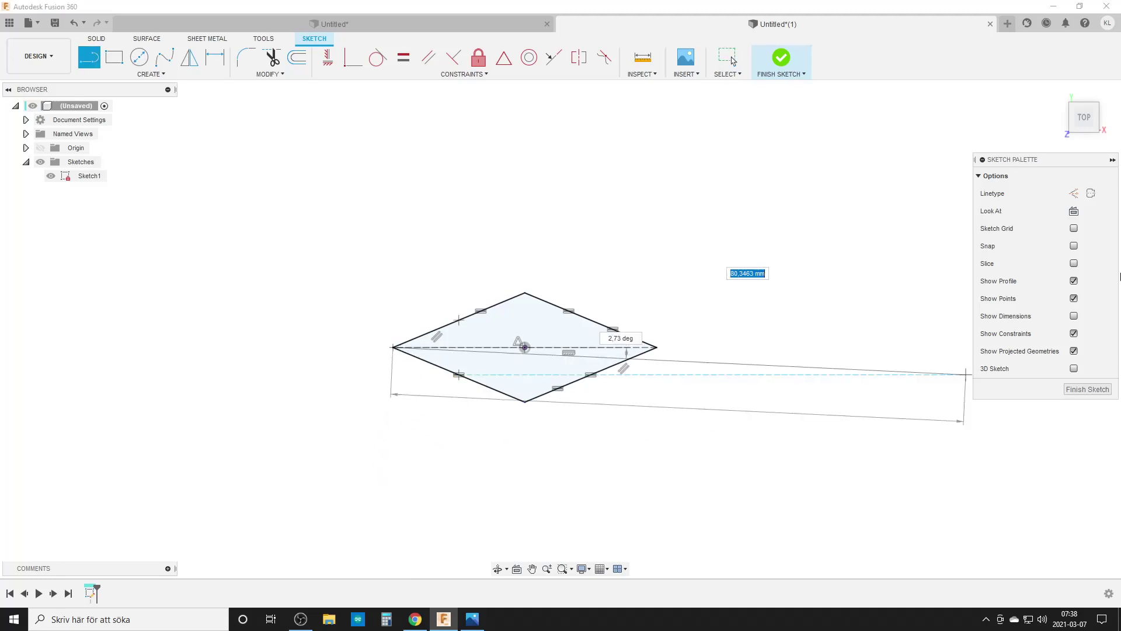
left_click(1073, 196)
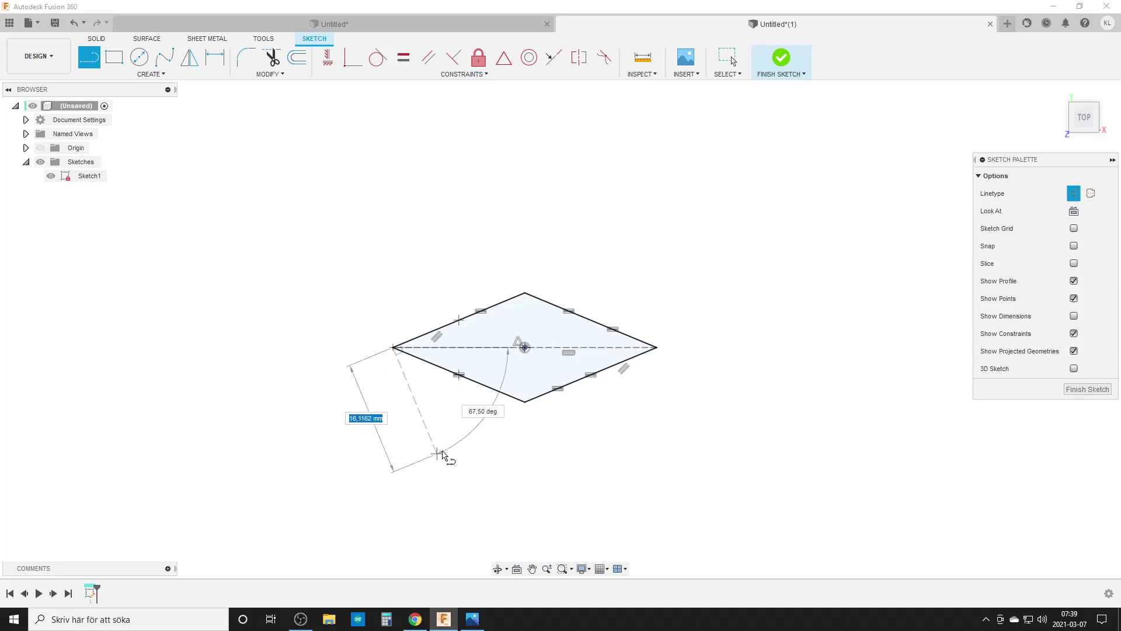
left_click(423, 449)
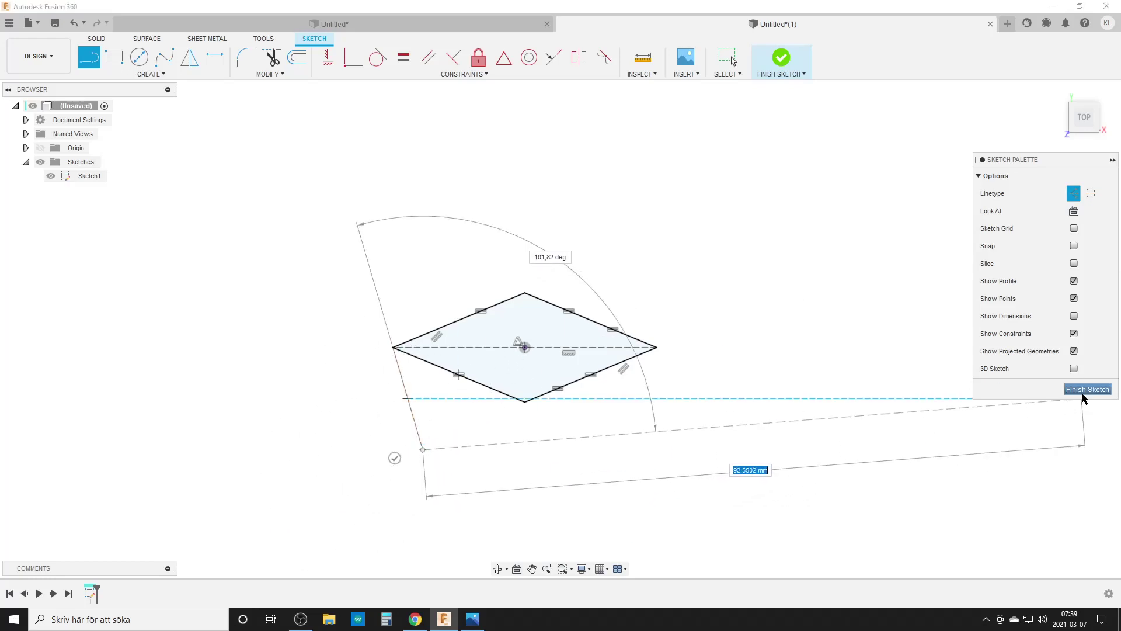
left_click(1088, 390)
key("ctrl+z")
key("ctrl+z")
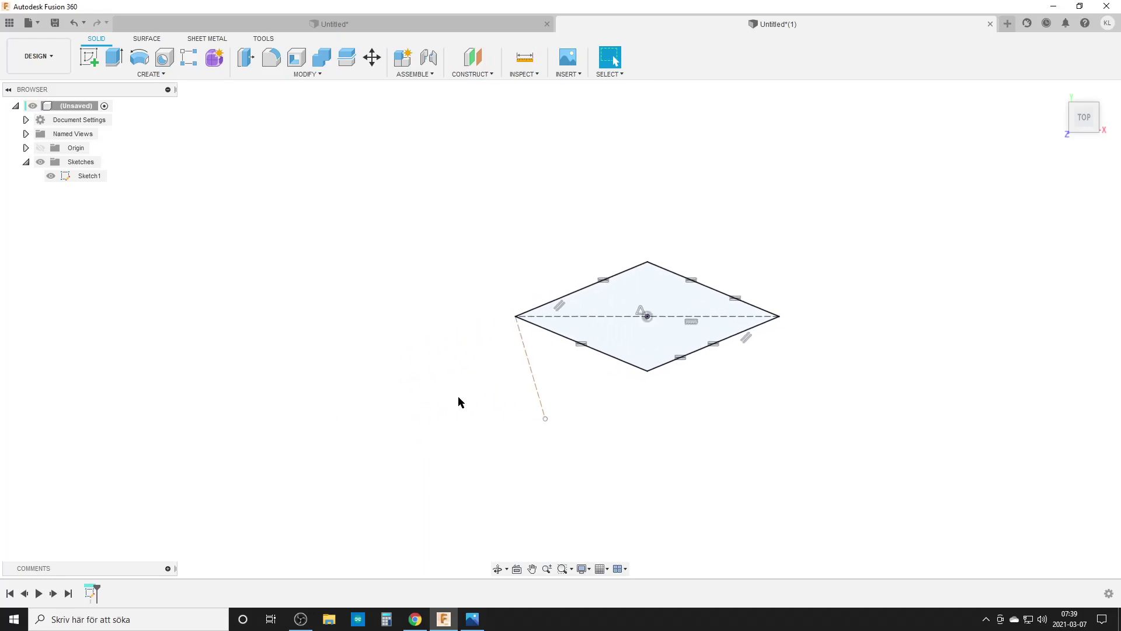
Step: Redo the history so the solid returns, and set the rhombus angle back to 50°
key("ctrl+y")
key("ctrl+y")
key("ctrl+y")
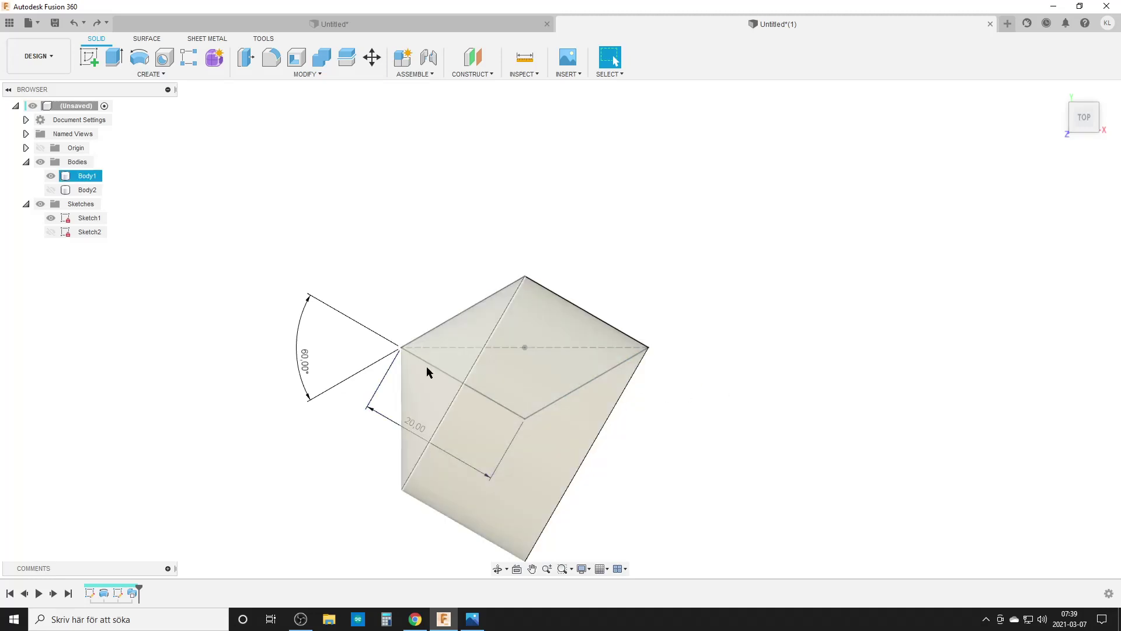
double_click(306, 369)
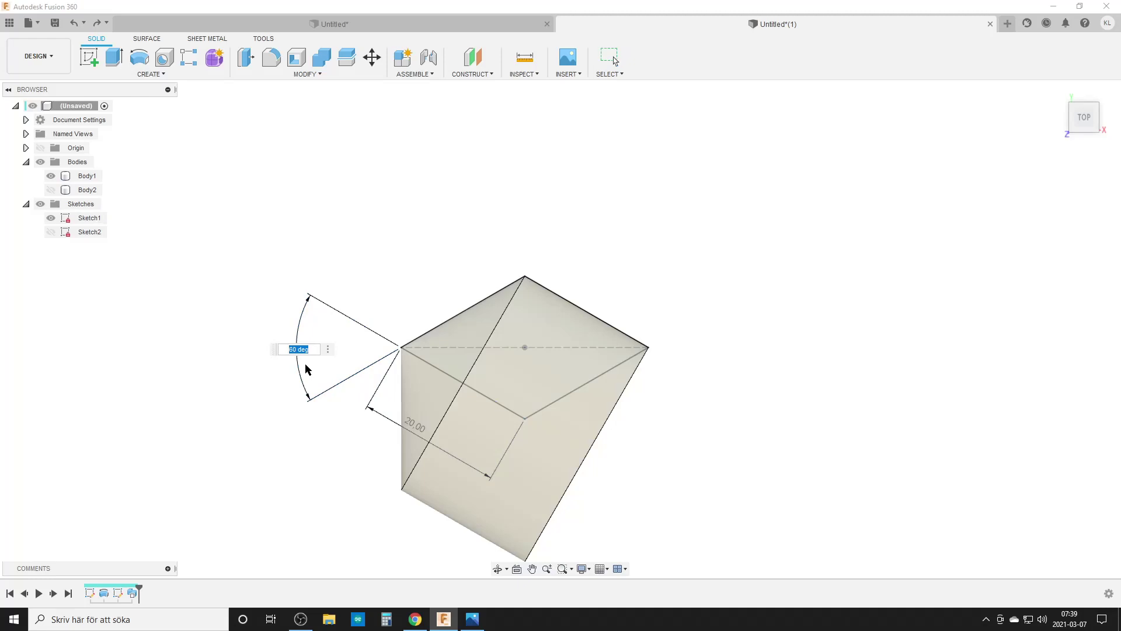
type("50")
key("Return")
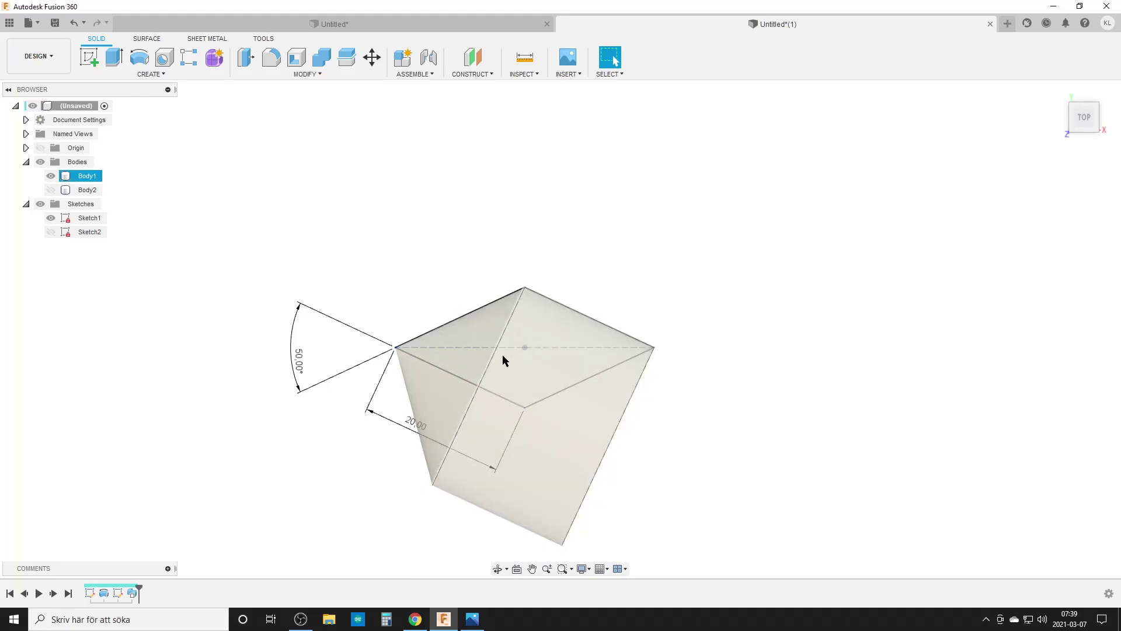
Step: Show Sketch2's path lines, orbit to a top-down view, and select Body1 to inspect it
left_click(51, 232)
mouse_move(278, 389)
middle_mouse_down("shift")
mouse_move(276, 318)
mouse_move(420, 379)
middle_mouse_up("shift")
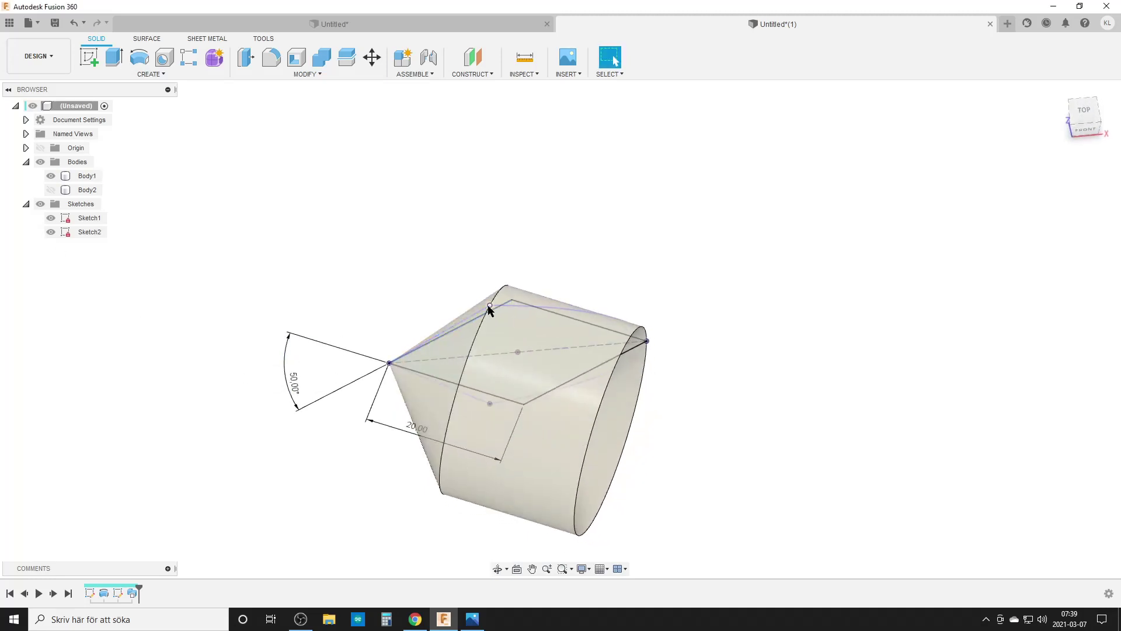
mouse_move(485, 313)
middle_mouse_down("shift")
mouse_move(561, 333)
mouse_move(479, 350)
mouse_move(496, 327)
middle_mouse_up("shift")
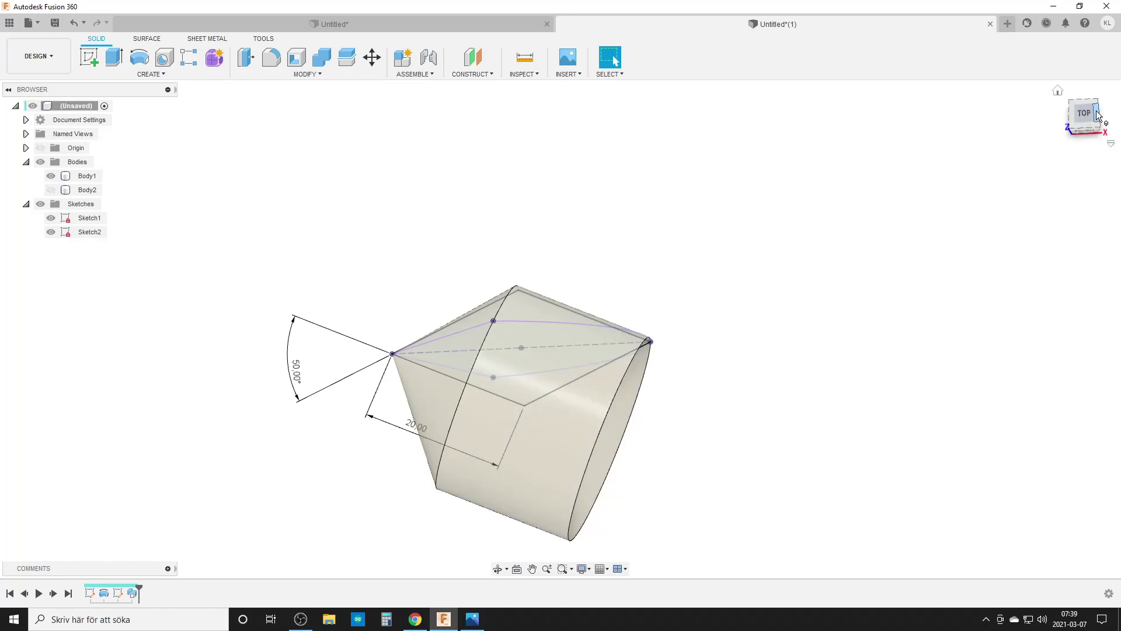
middle_click_drag(823, 302, 513, 295, "shift")
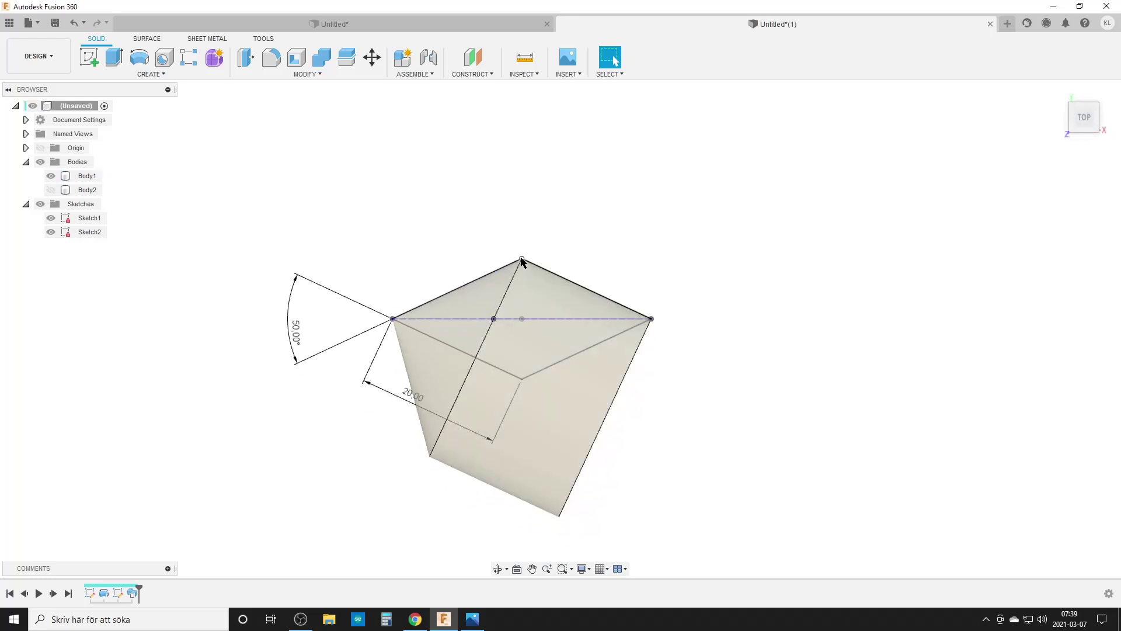
left_click(517, 274)
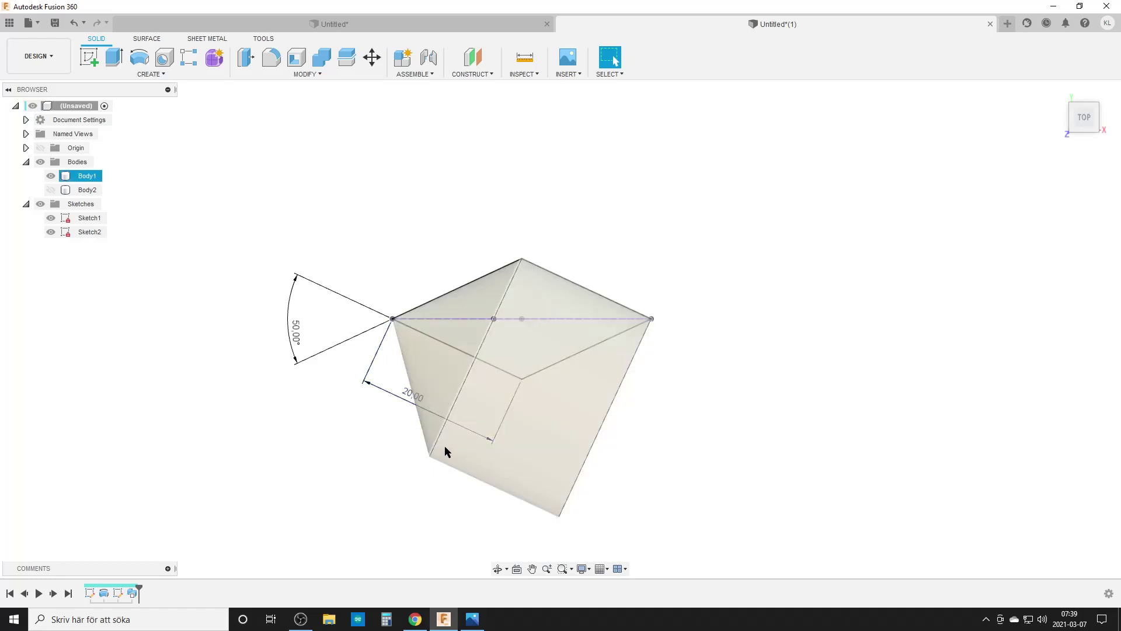
key("Escape")
left_click(494, 325)
left_click(331, 486)
Step: Roll the timeline back before the sweep and edit Sketch1 with its dimensions hidden
left_click_drag(140, 589, 96, 590)
scroll(275, 406, "up", 3)
scroll(280, 403, "down", 4)
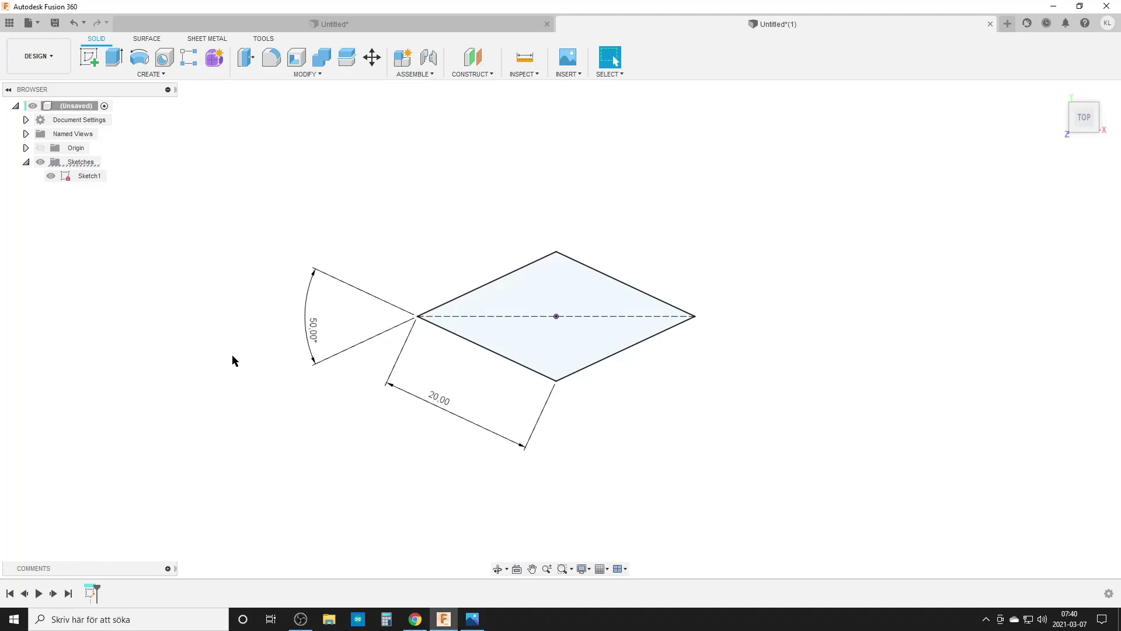
double_click(90, 594)
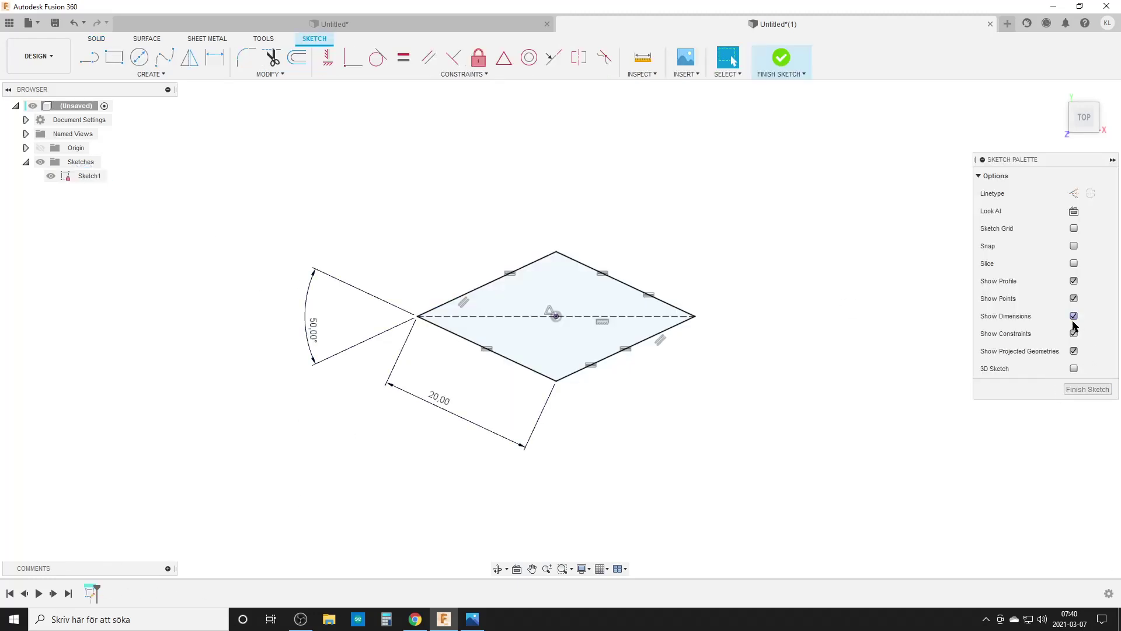
left_click(1073, 317)
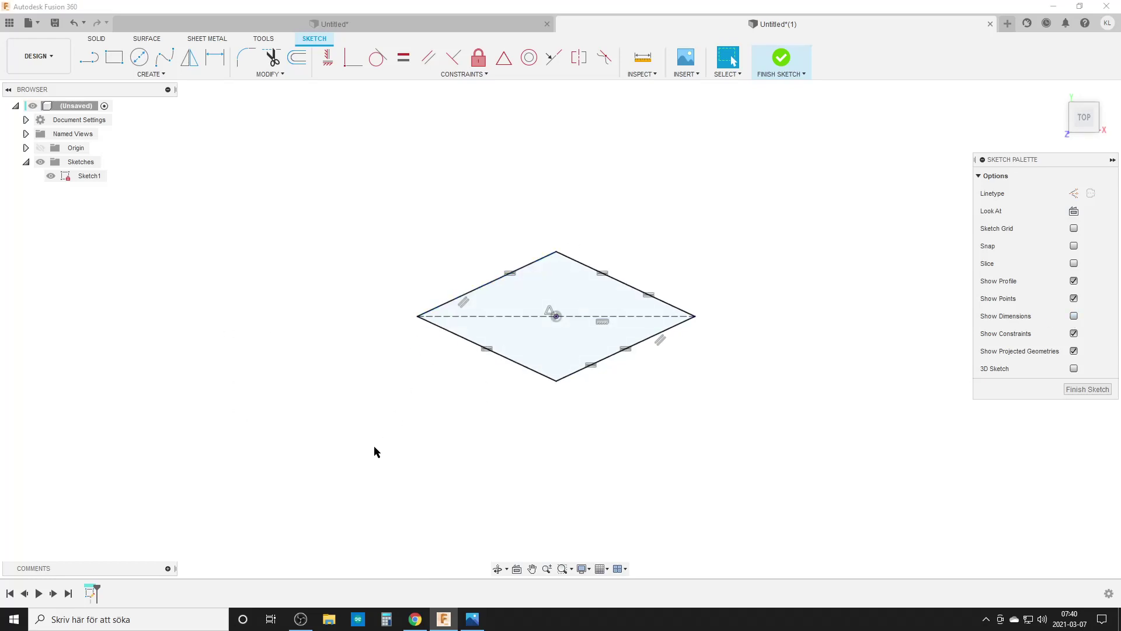
Step: Draw two construction lines: from the rhombus's left corner down to a point, then up to its top corner
key("l")
left_click(1073, 192)
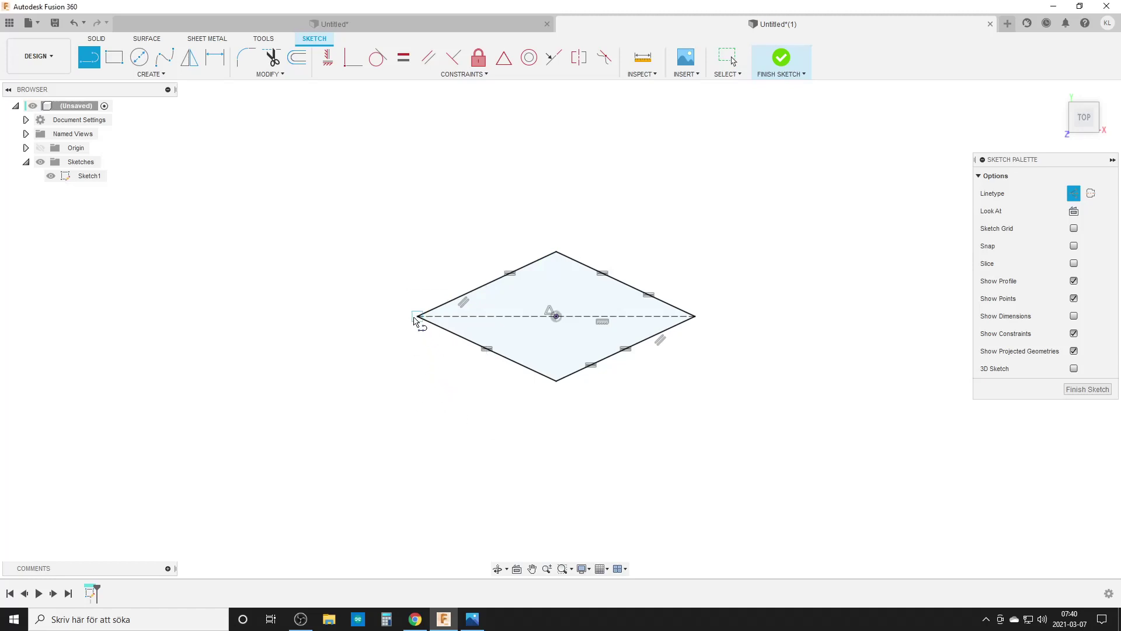
left_click(416, 316)
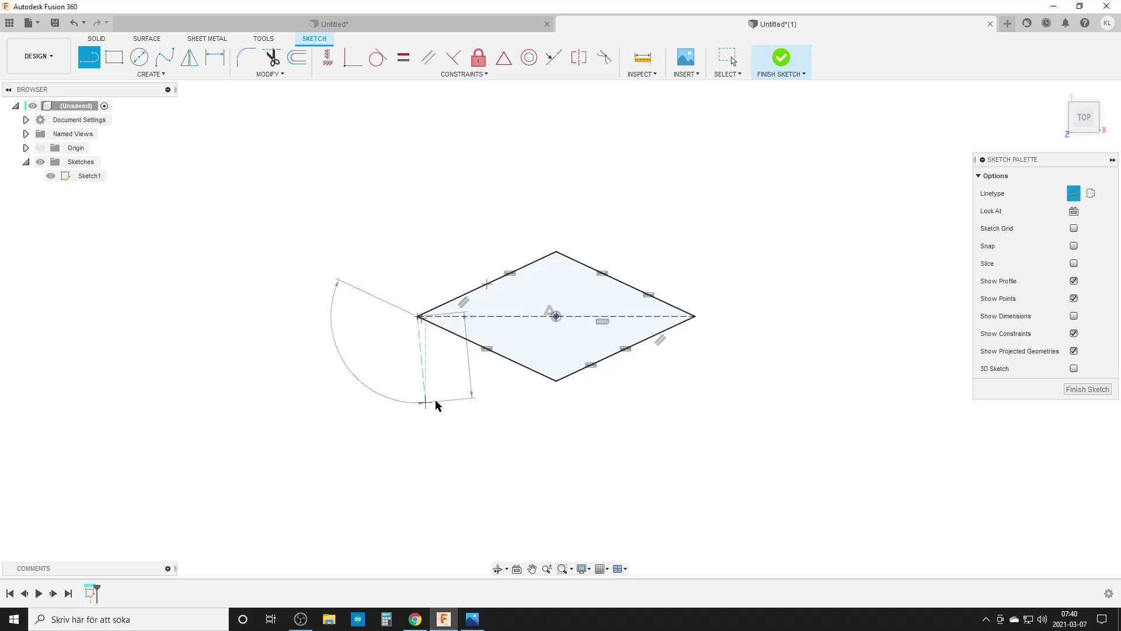
key("Escape")
scroll(423, 356, "up", 3)
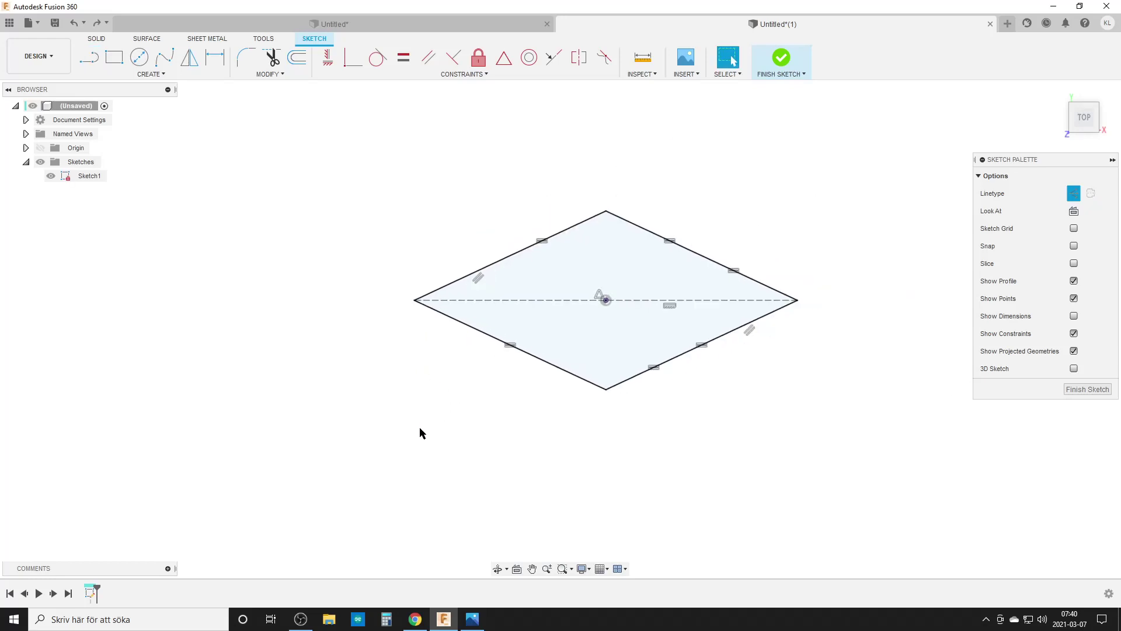
key("l")
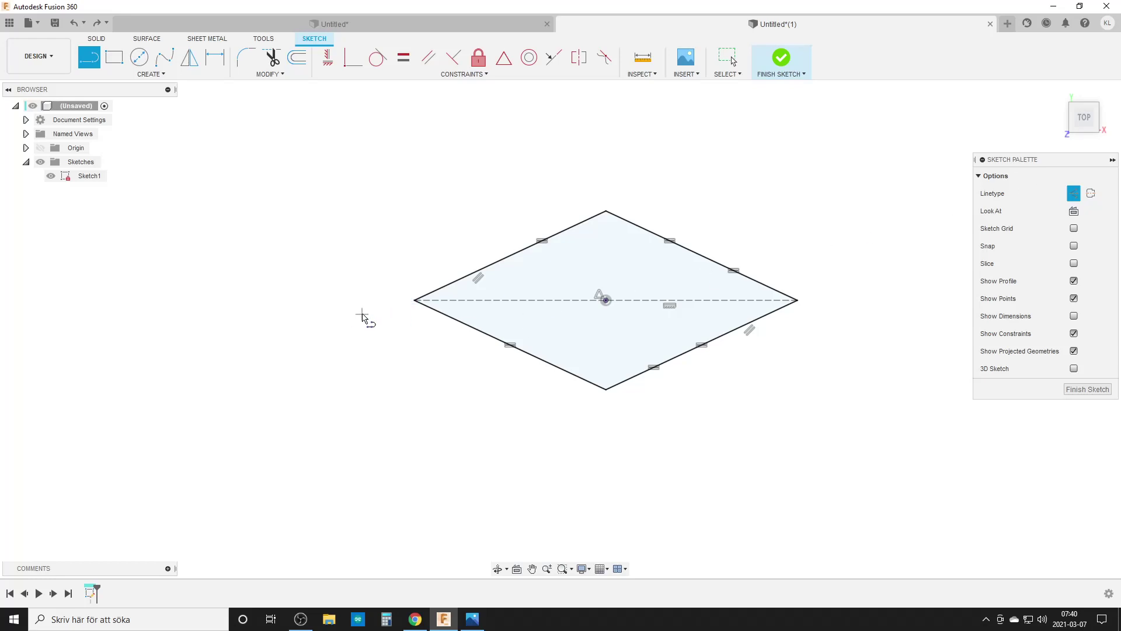
left_click(415, 301)
left_click(465, 462)
left_click(606, 211)
key("Escape")
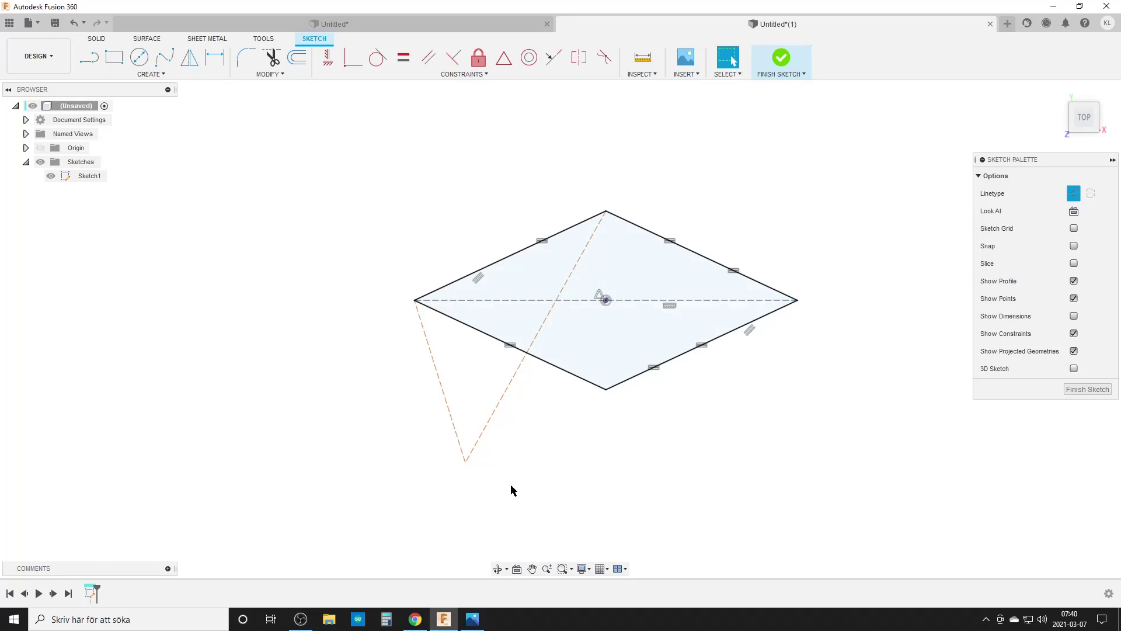
Step: Place a point where the construction path crosses the rhombus diagonal
type("spoint")
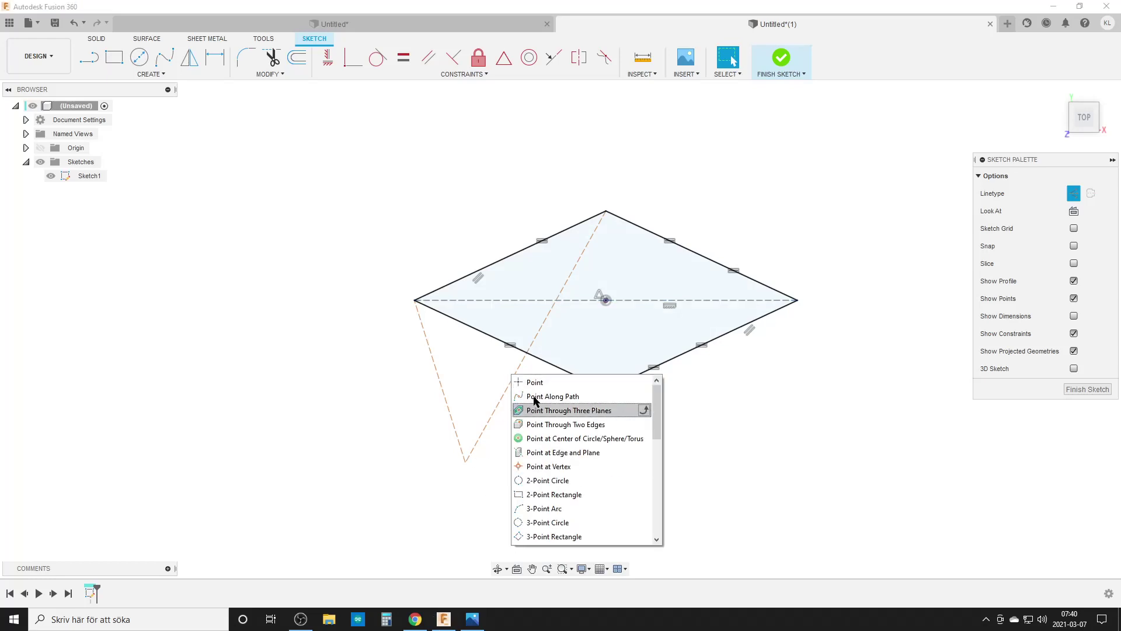
left_click(531, 383)
left_click(556, 300)
key("Escape")
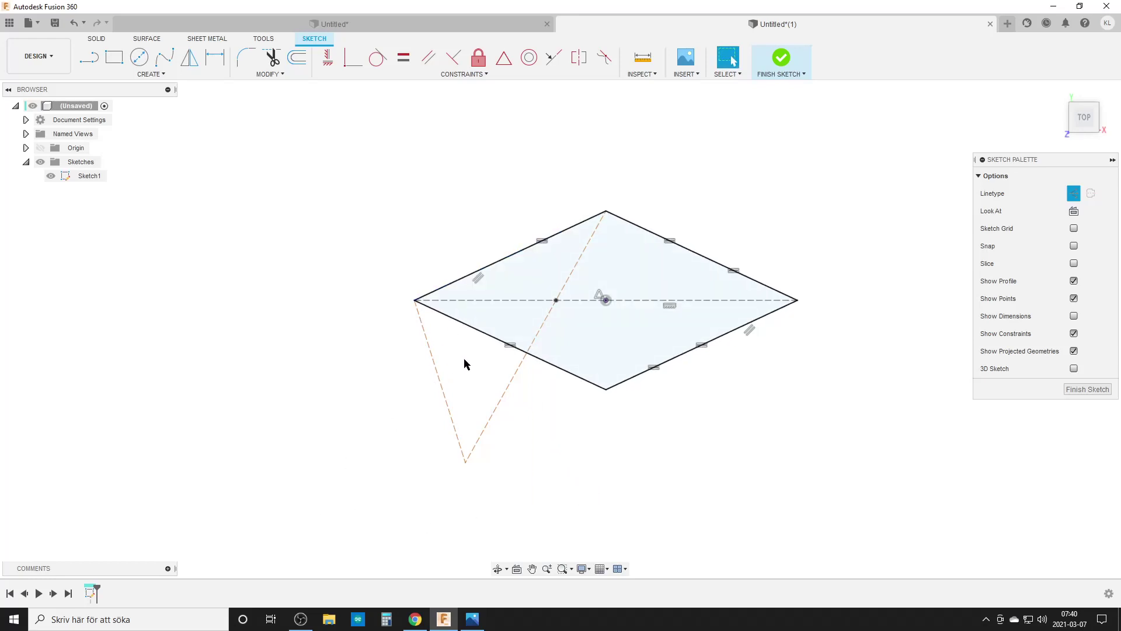
Step: Make the lower-left rhombus edge symmetric to the upper-left edge about the construction line
left_click(580, 57)
left_click(491, 269)
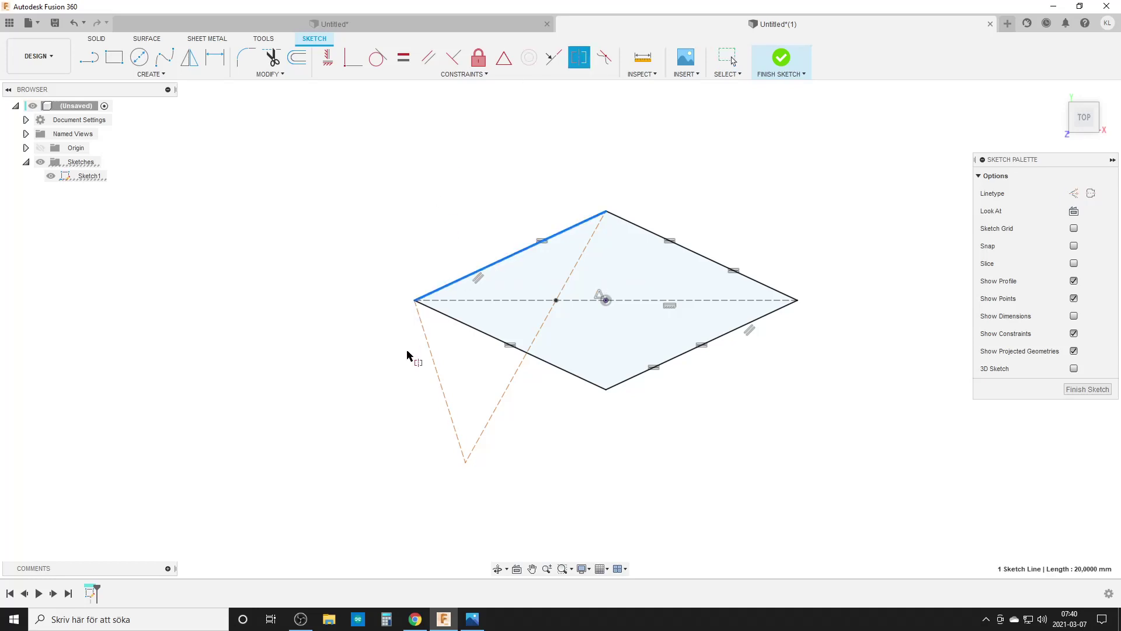
left_click(440, 380)
left_click(474, 332)
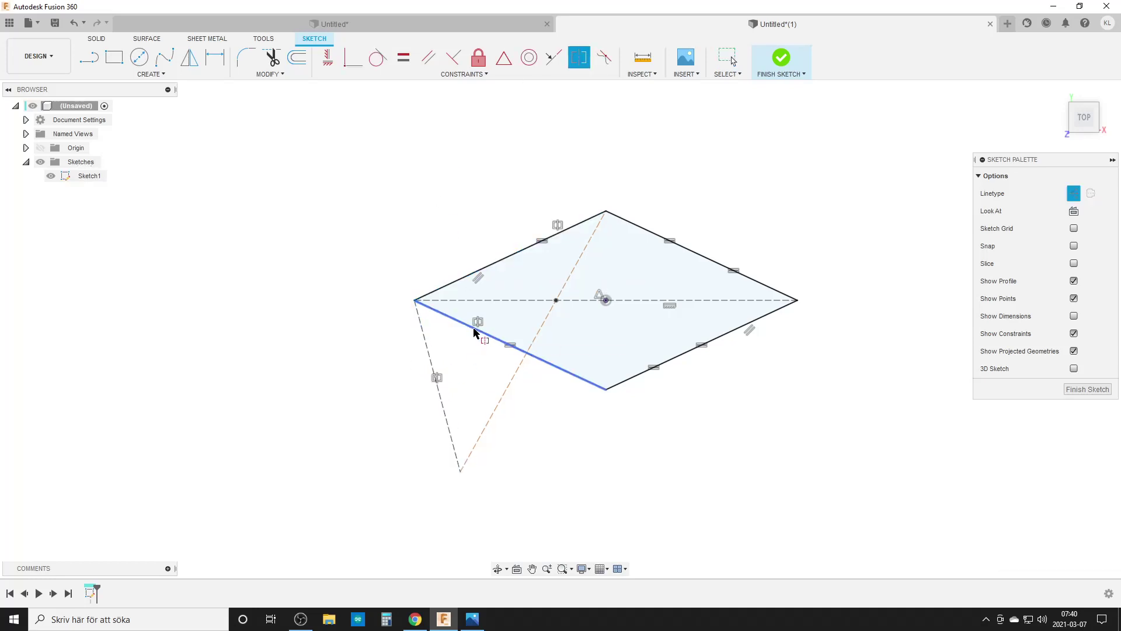
key("Escape")
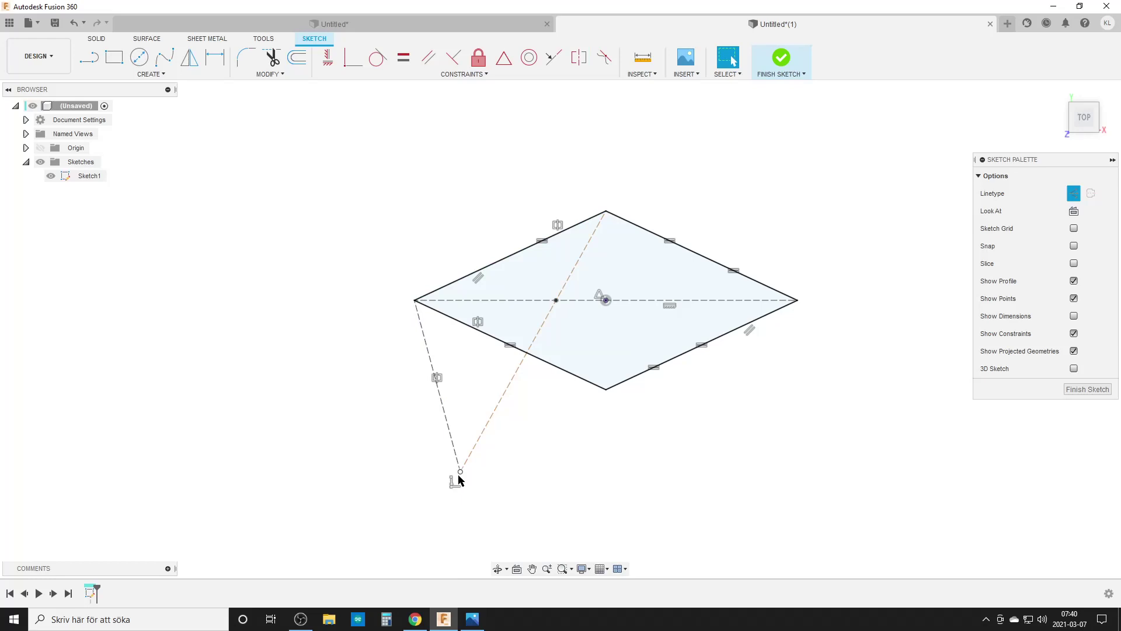
Step: Nudge the path's lower corner up and make its first leg equal to the upper-left rhombus side
mouse_move(461, 476)
left_mouse_down()
mouse_move(452, 433)
mouse_move(455, 453)
left_mouse_up()
left_click(463, 189)
left_click(400, 59)
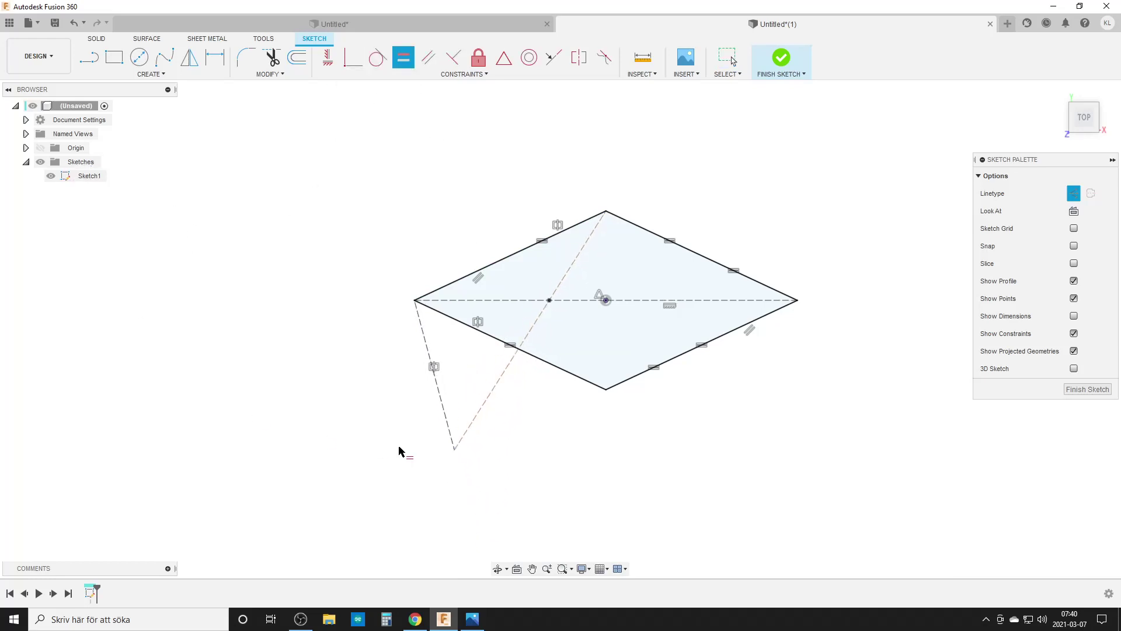
left_click(442, 403)
left_click(470, 278)
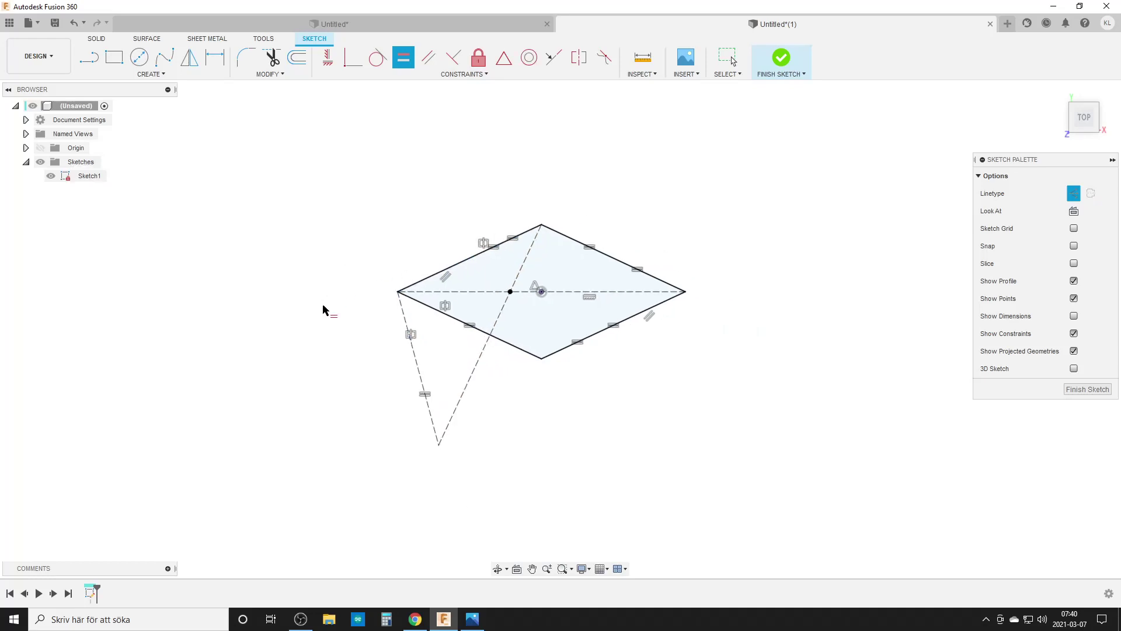
key("Escape")
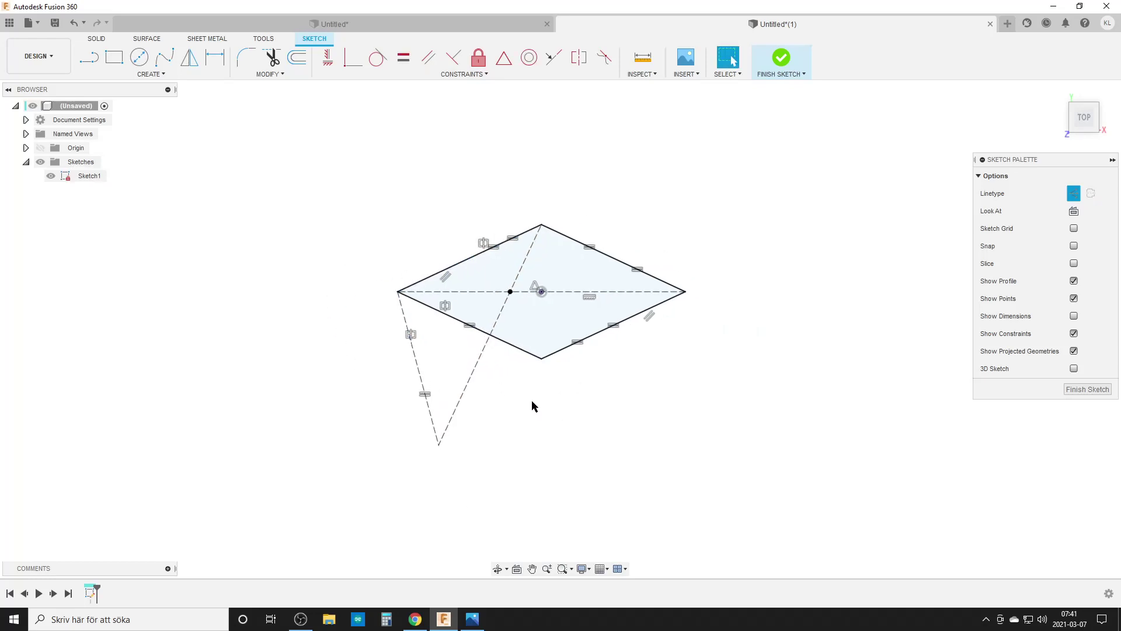
Step: Finish the rhombus sketch and start a new sketch on the front plane
left_click(1087, 389)
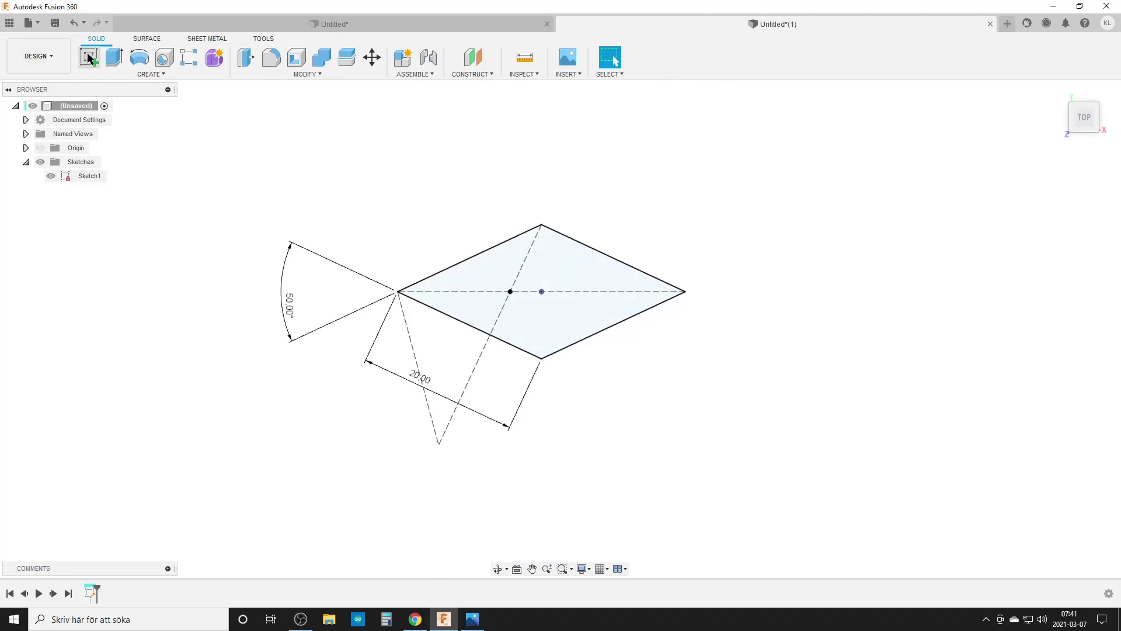
mouse_move(565, 366)
middle_mouse_down("shift")
mouse_move(571, 262)
mouse_move(718, 324)
middle_mouse_up("shift")
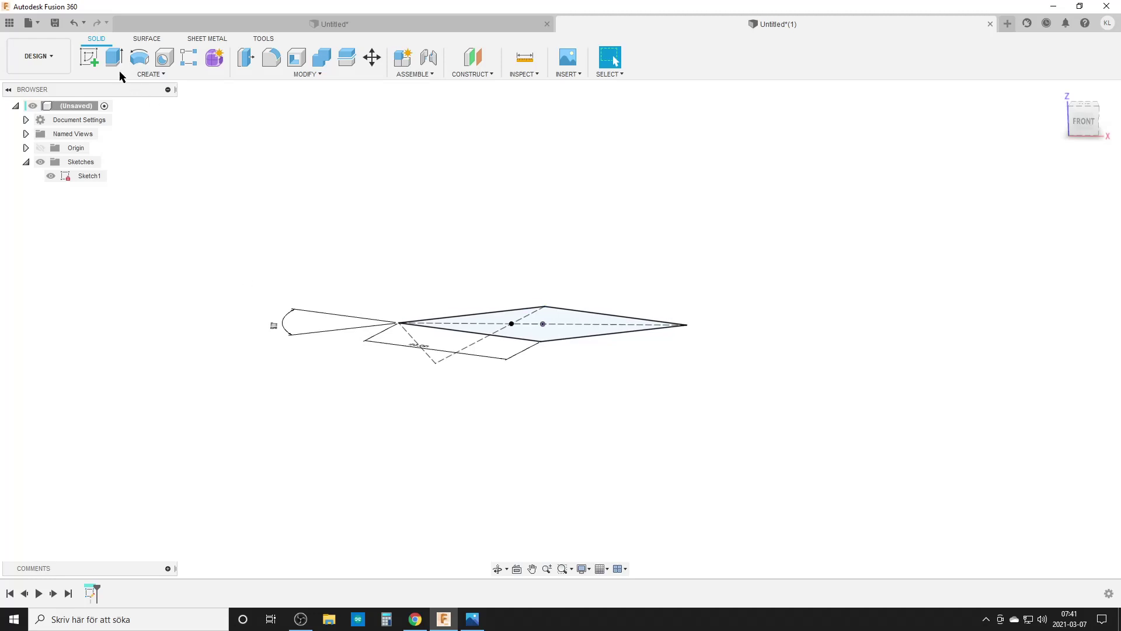
left_click(89, 56)
left_click(591, 284)
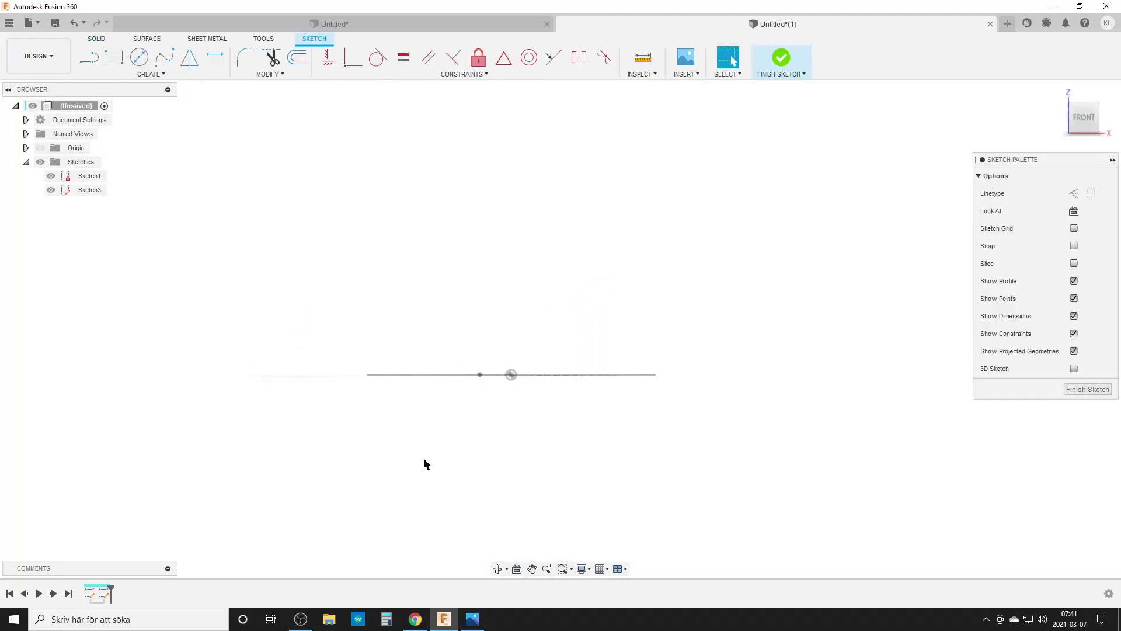
Step: Project the rhombus's left corner and the diagonal point into the new sketch
key("p")
middle_click_drag(472, 431, 453, 461, "shift")
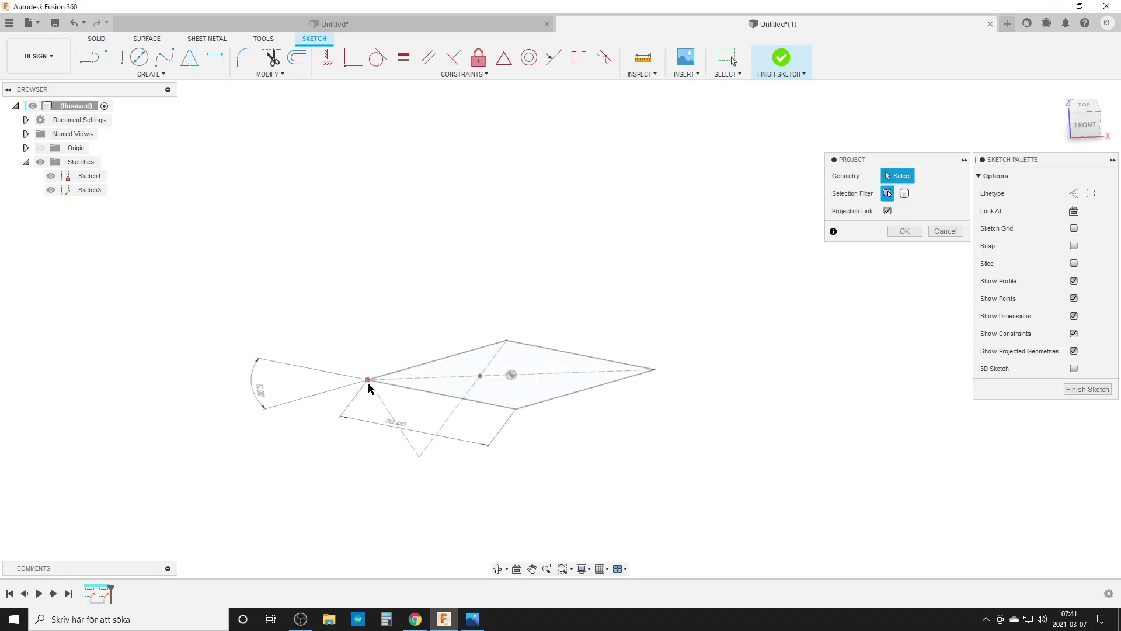
left_click(420, 378)
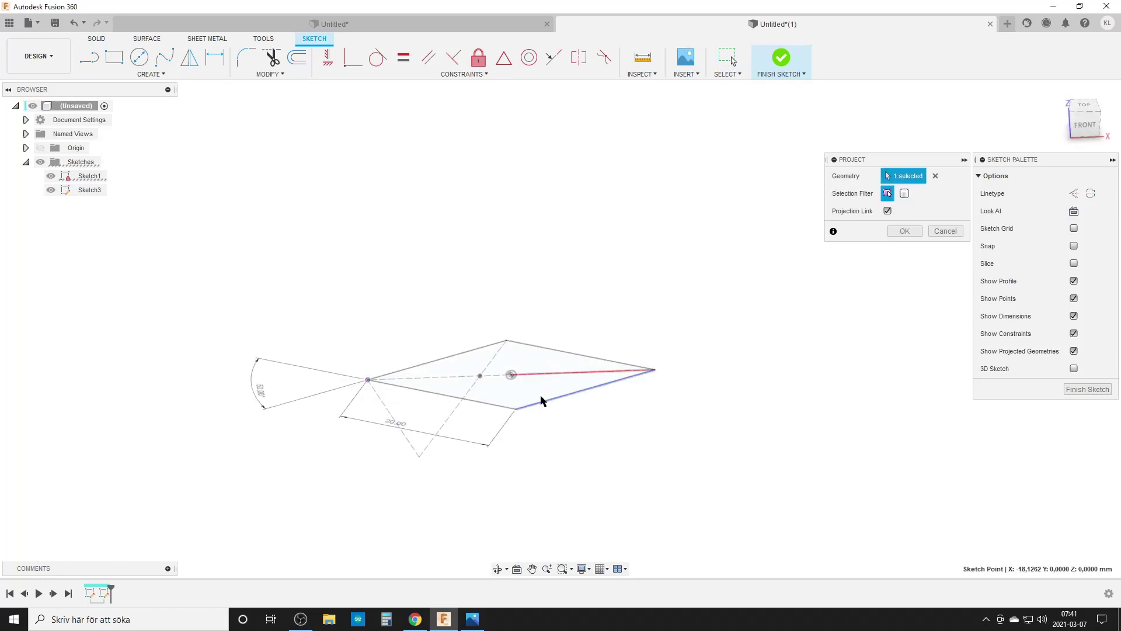
left_click(480, 376)
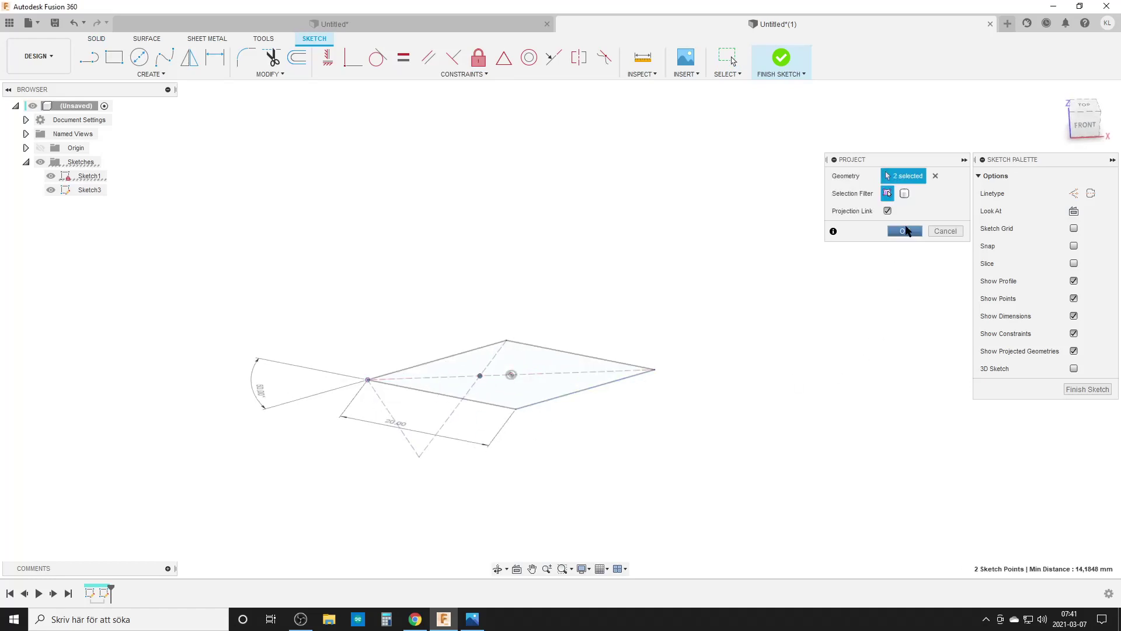
left_click(905, 231)
mouse_move(511, 445)
middle_mouse_down("shift")
mouse_move(510, 475)
mouse_move(485, 439)
mouse_move(496, 478)
middle_mouse_up("shift")
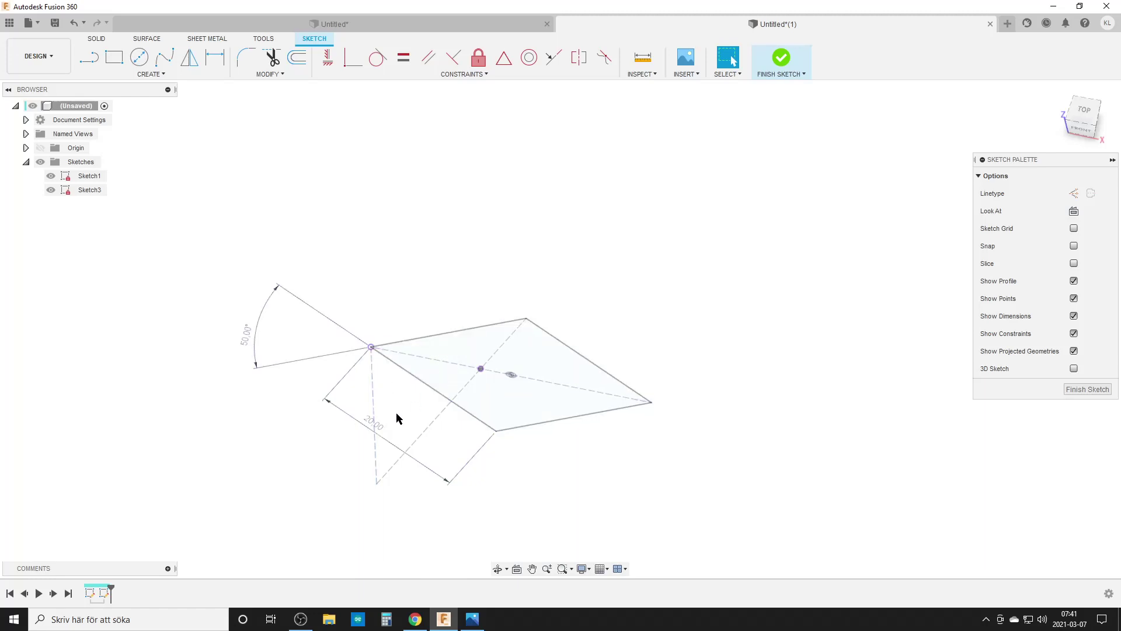
Step: In the rhombus sketch, draw a construction circle from the left corner through the path's lower corner
left_click(1087, 389)
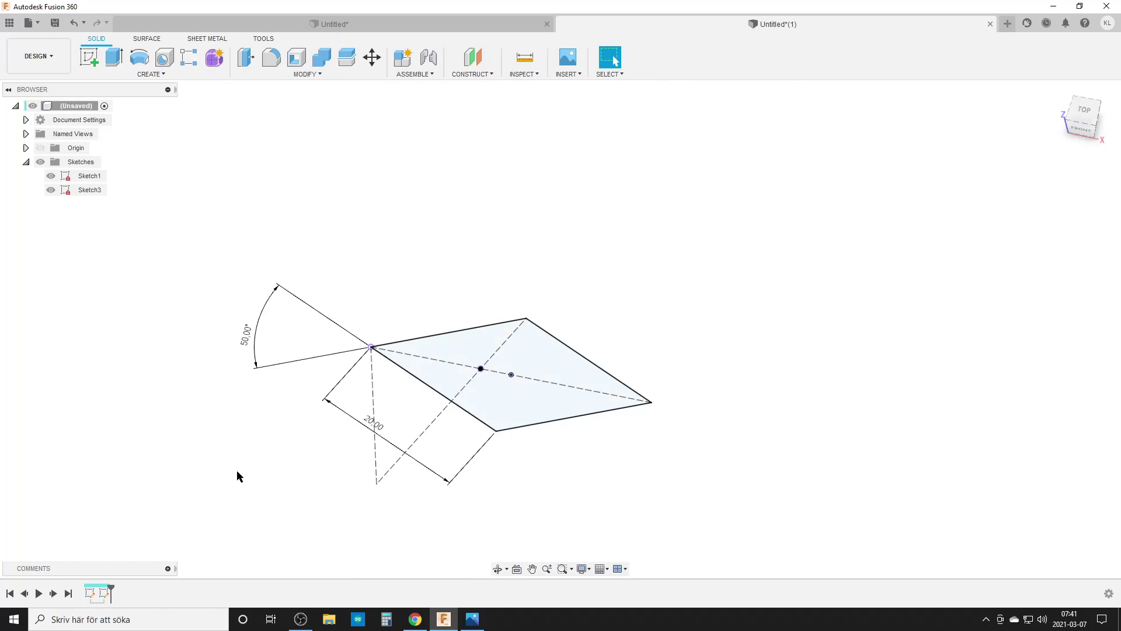
double_click(90, 593)
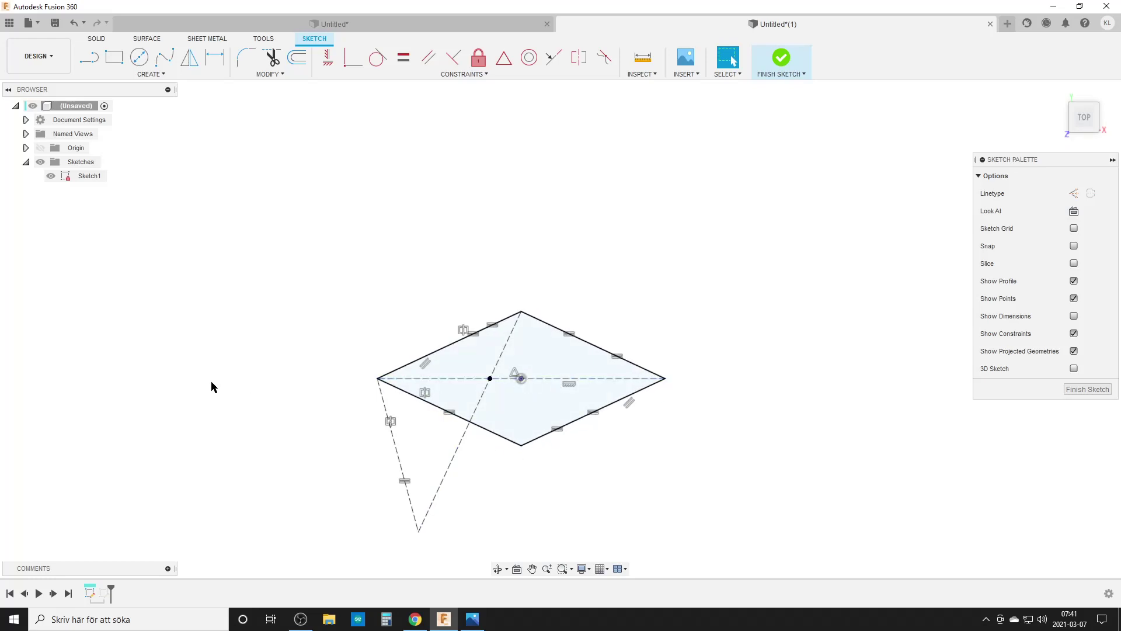
key("c")
left_click(1063, 245)
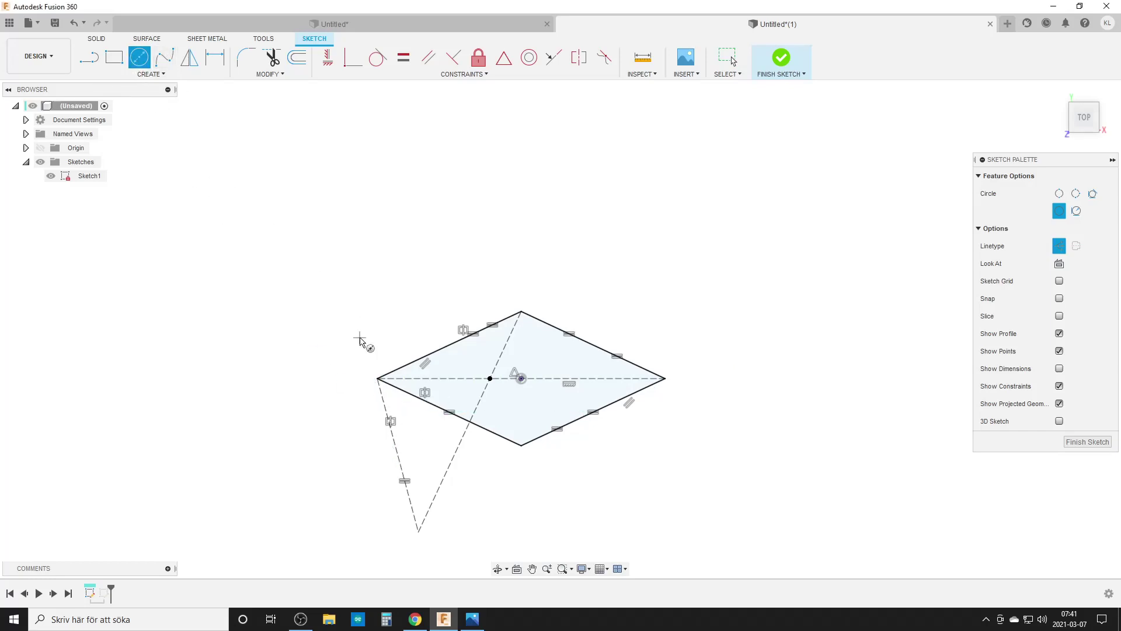
left_click(377, 378)
left_click(521, 448)
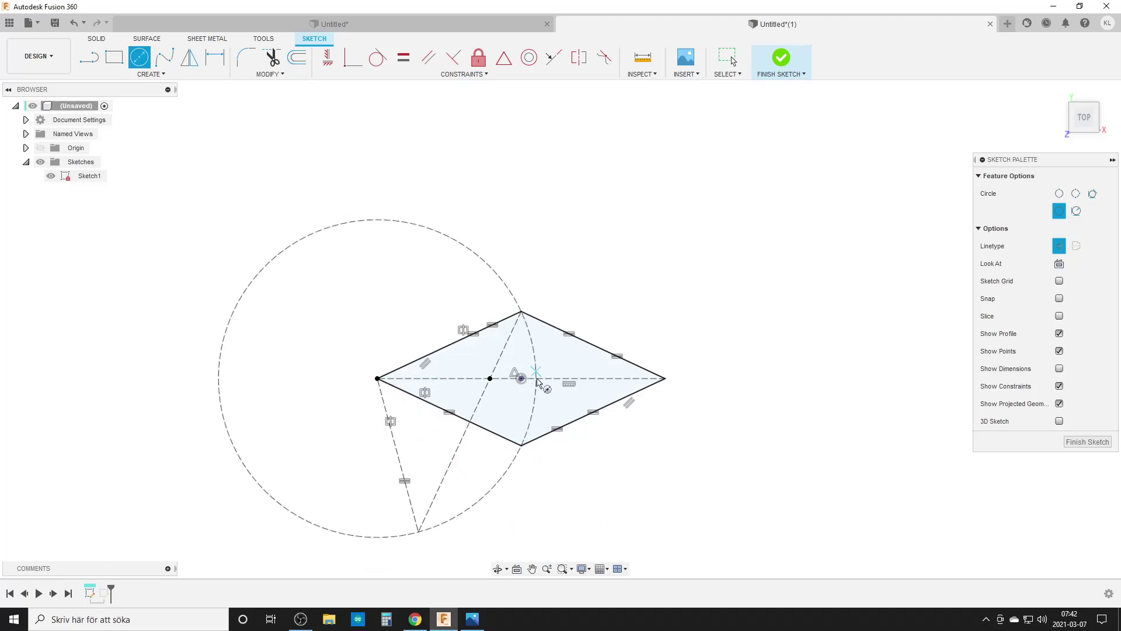
key("Escape")
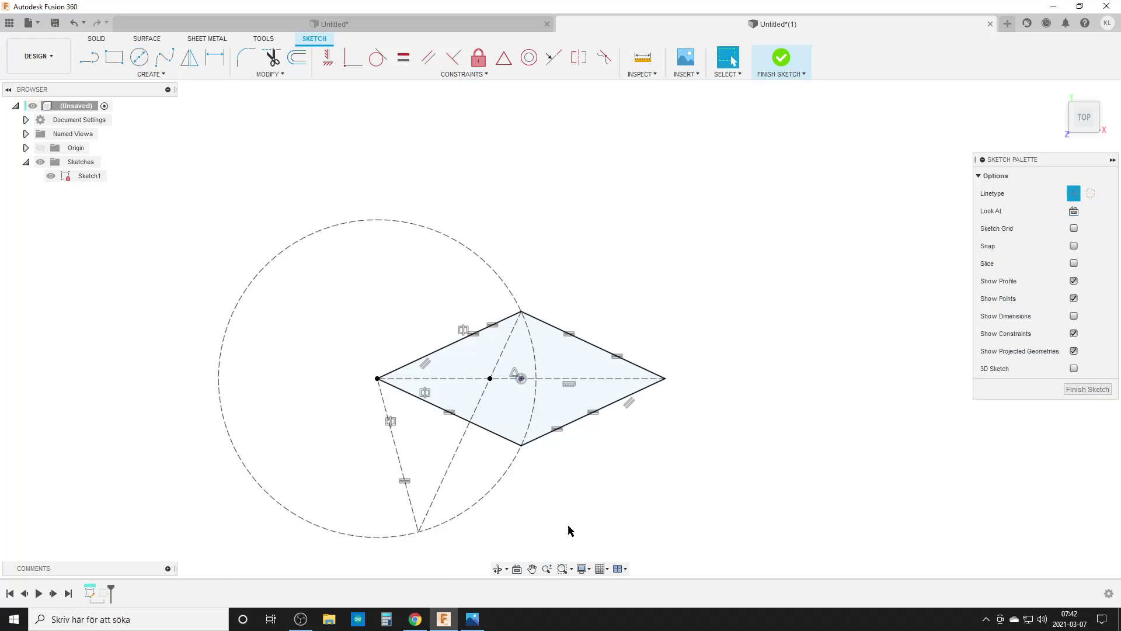
left_click(429, 528)
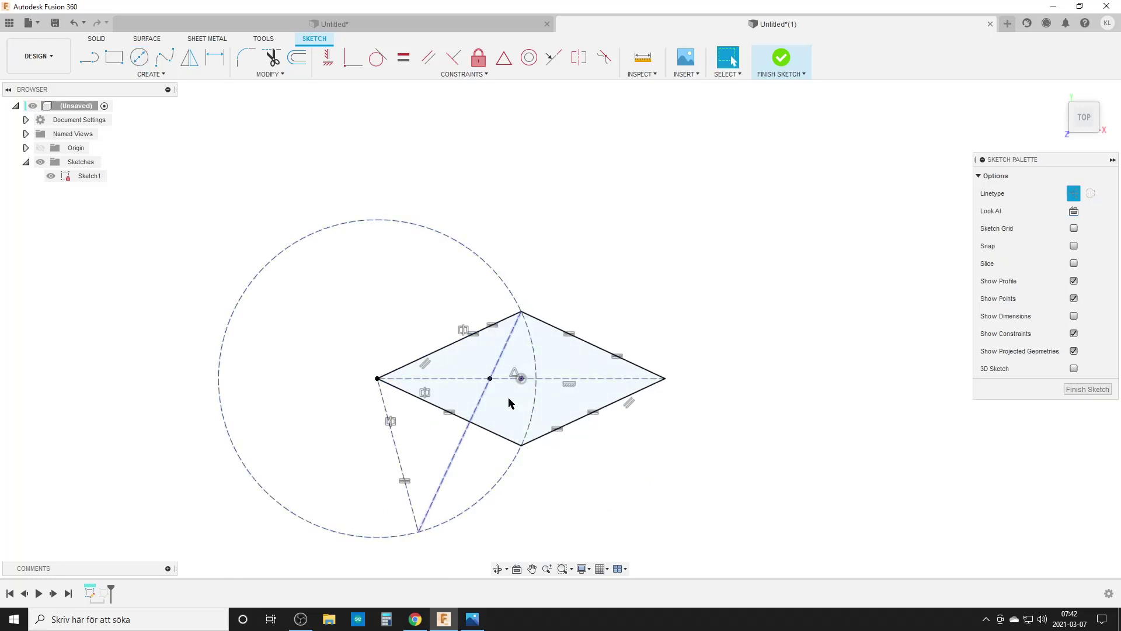
Step: Measure the dashed circle to confirm its 20 mm radius
left_click(642, 57)
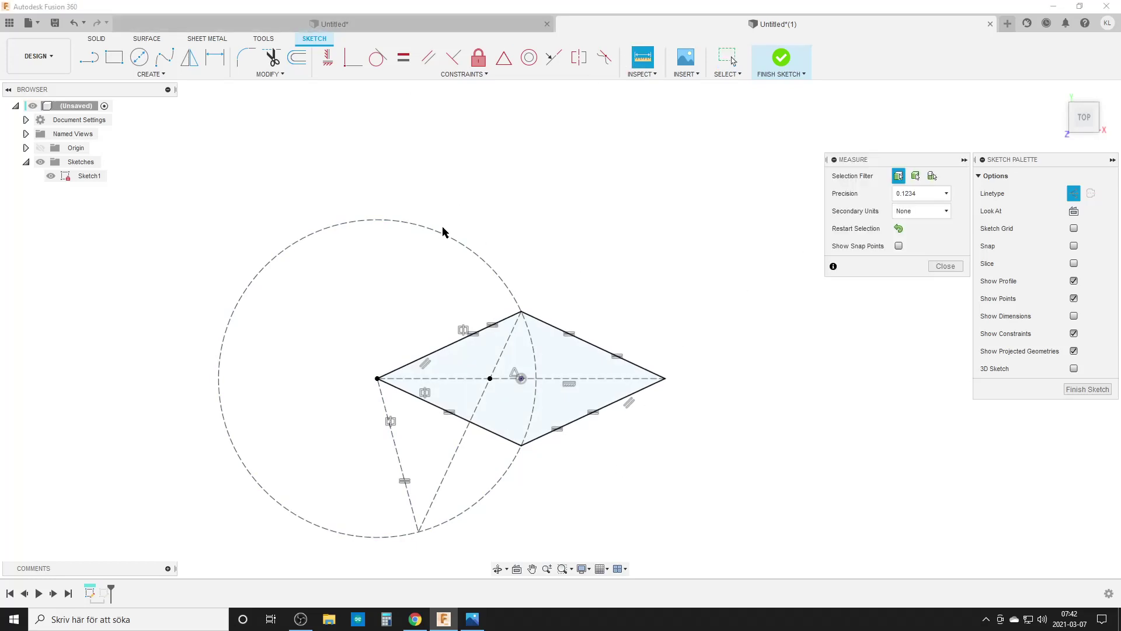
left_click(446, 234)
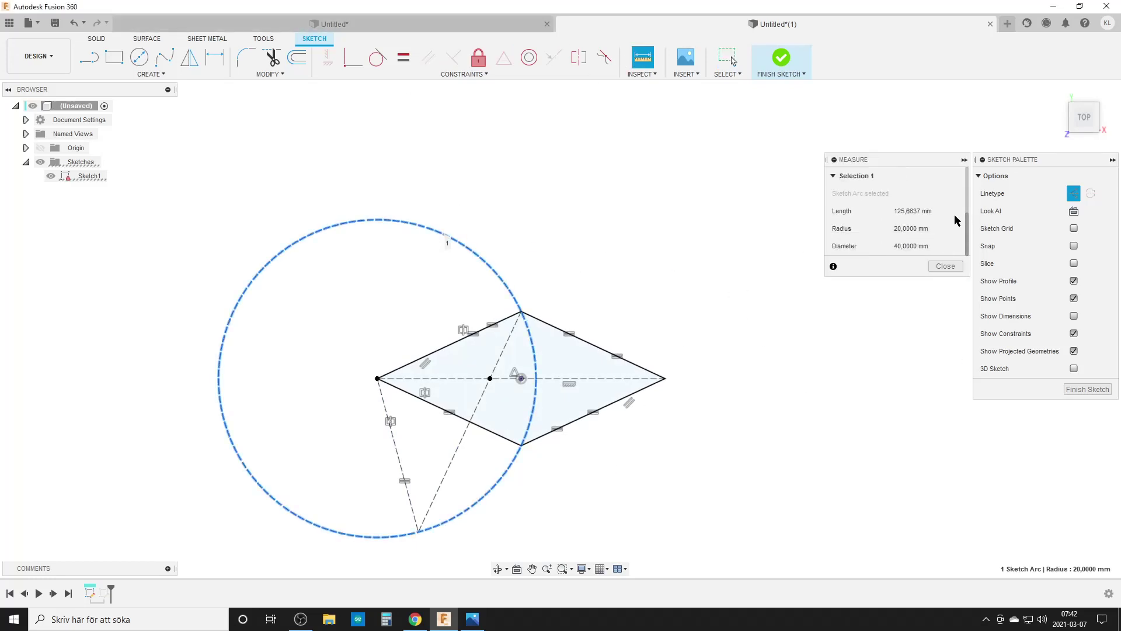
scroll(914, 229, "up", 3)
scroll(913, 229, "down", 3)
left_click(945, 266)
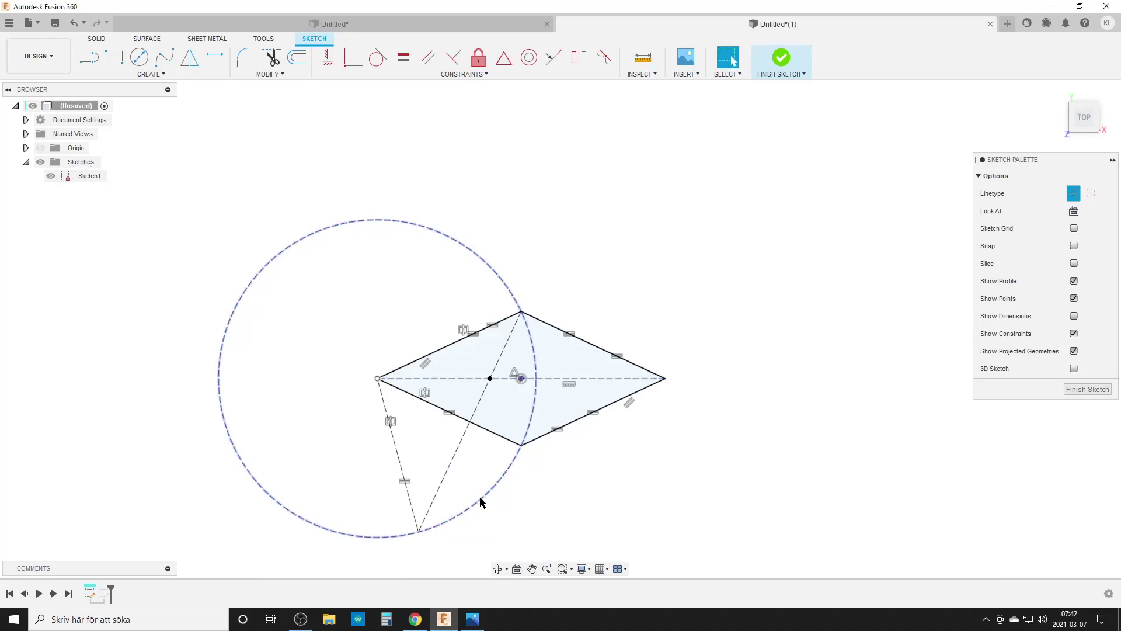
Step: Reopen Sketch3 and intersect the 20 mm dashed circle into it to get its crossing points
left_click(1082, 390)
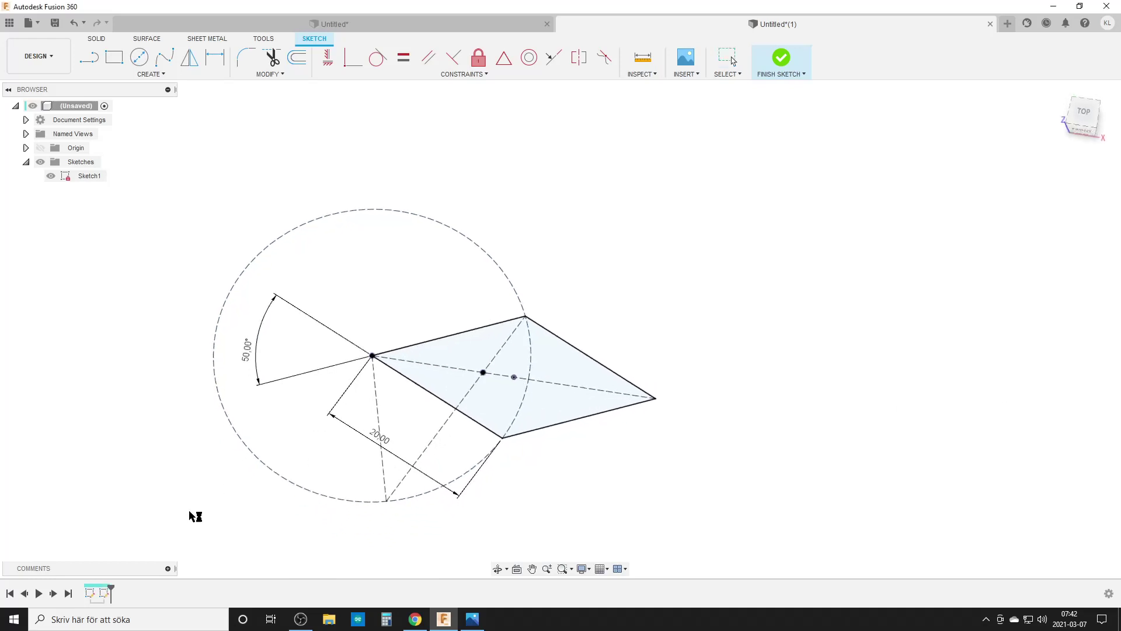
left_click(106, 593)
double_click(106, 594)
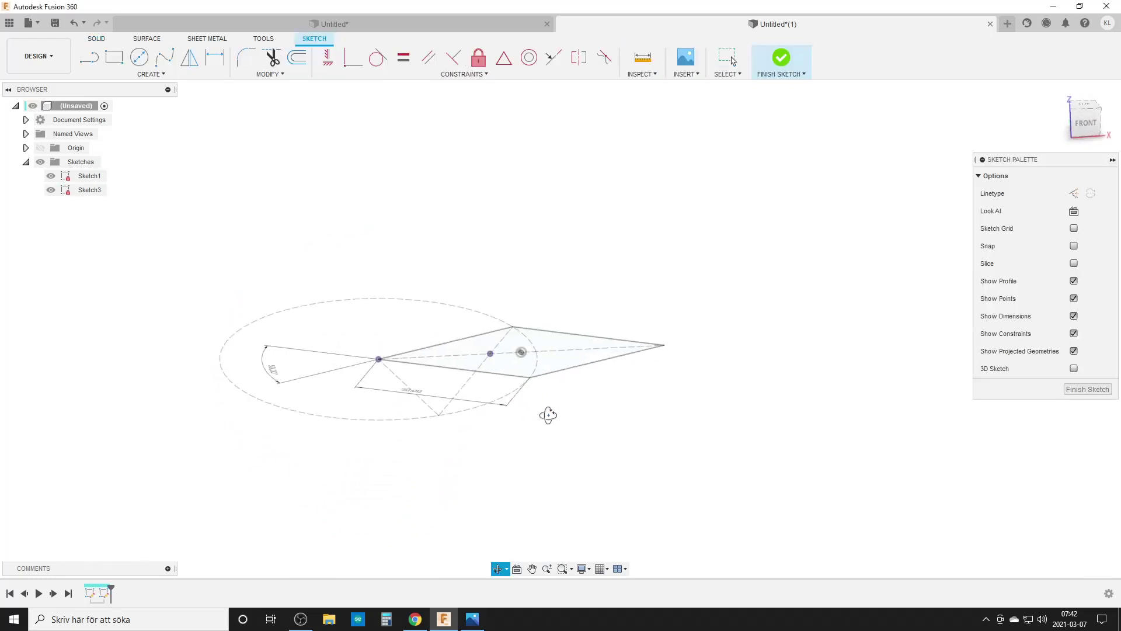
type("ste")
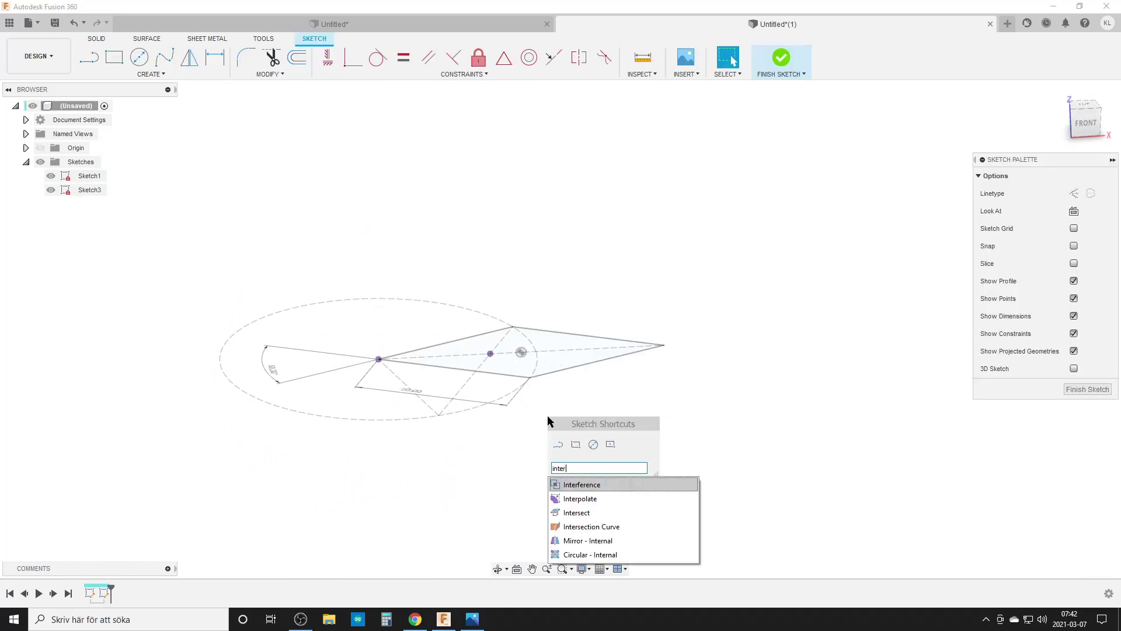
type("r")
left_click(584, 512)
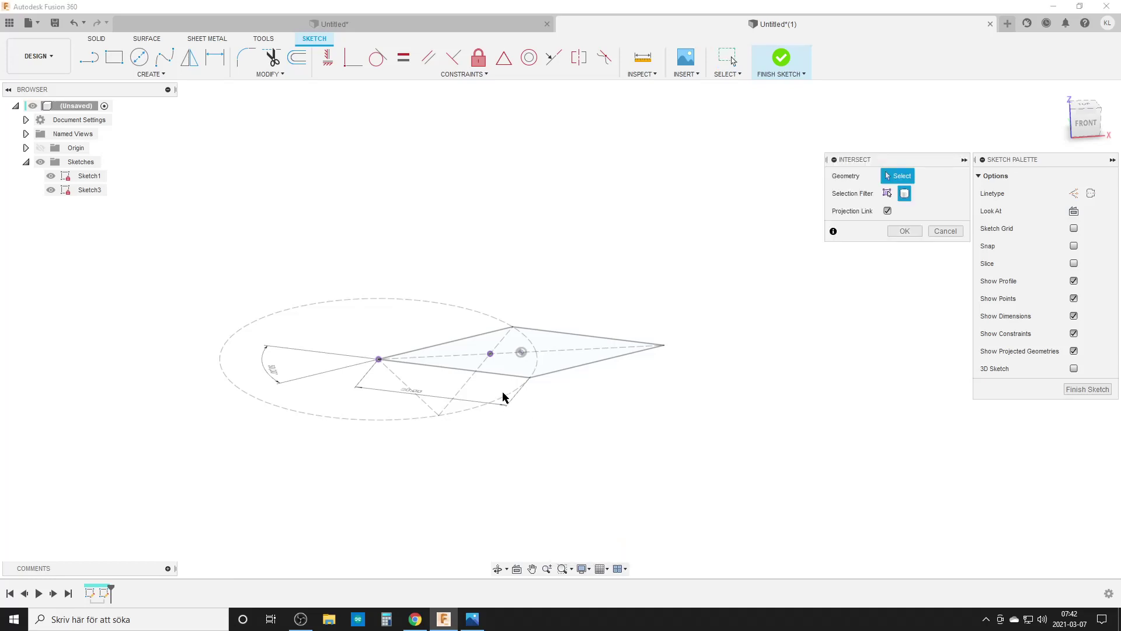
left_click(887, 193)
left_click(400, 300)
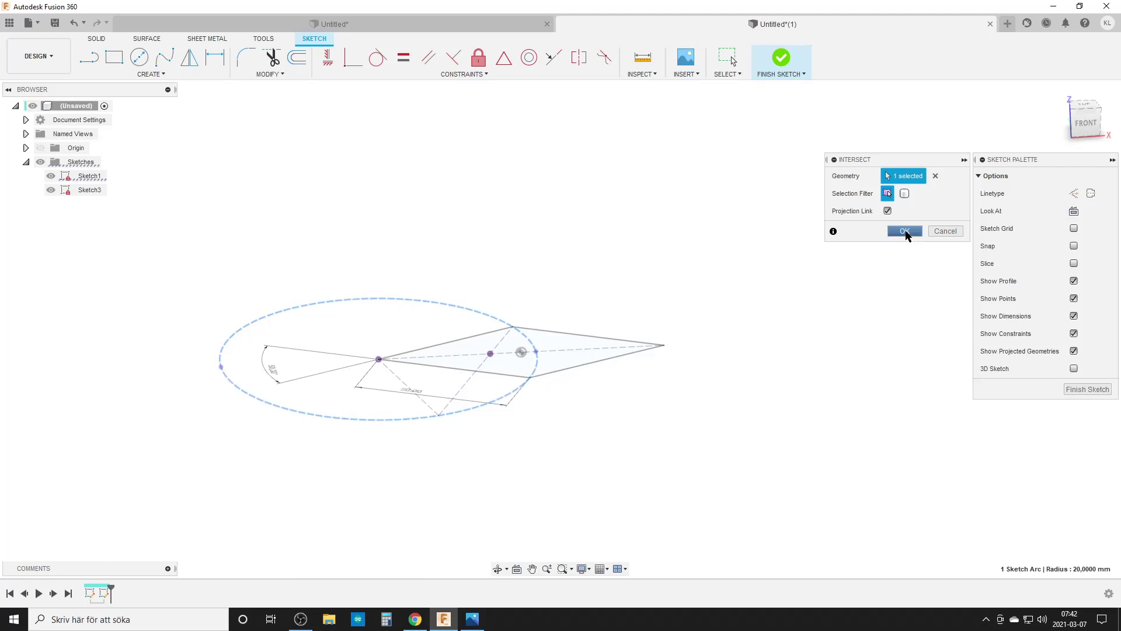
left_click(904, 231)
middle_click_drag(602, 474, 548, 439, "shift")
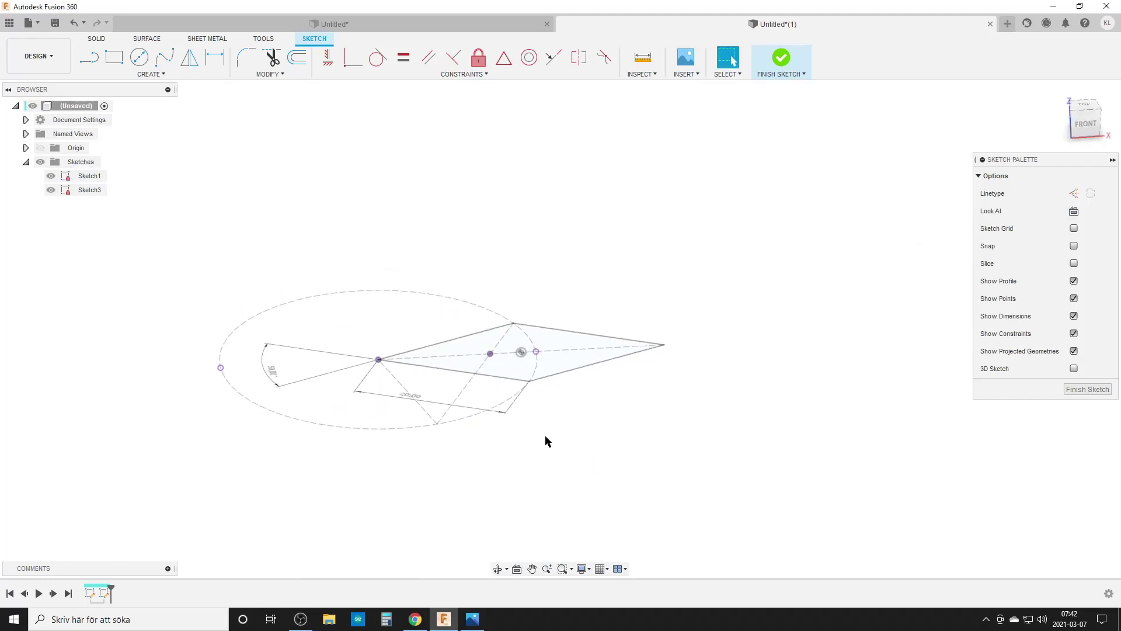
Step: Draw two lines from the rhombus's left corner: one to the circle's crossing point, one slanting upward
key("l")
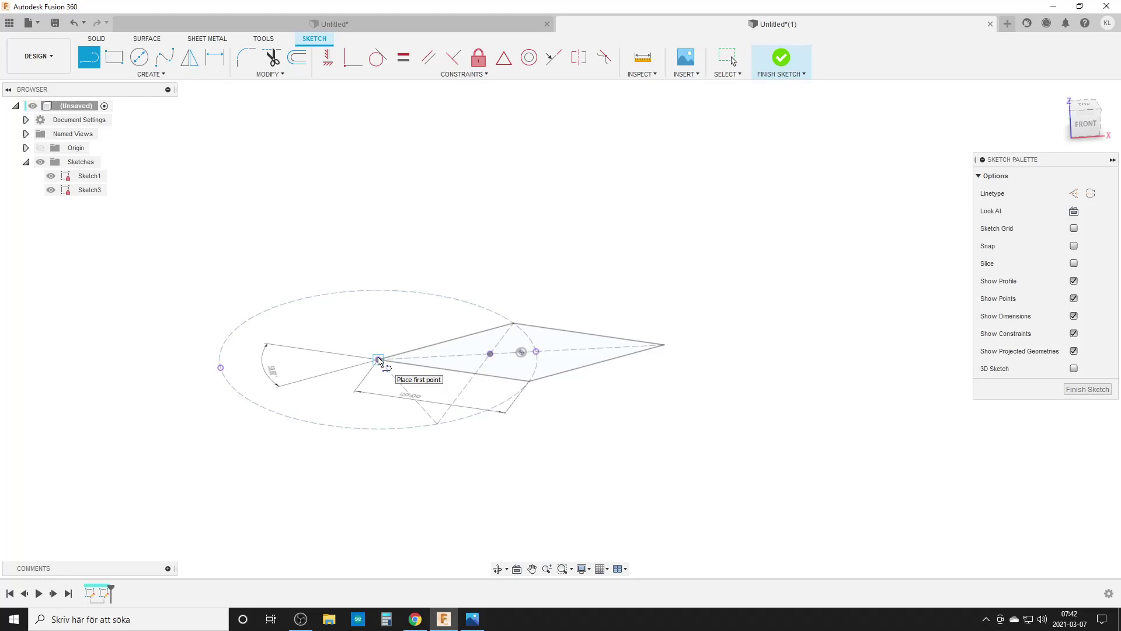
left_click(378, 360)
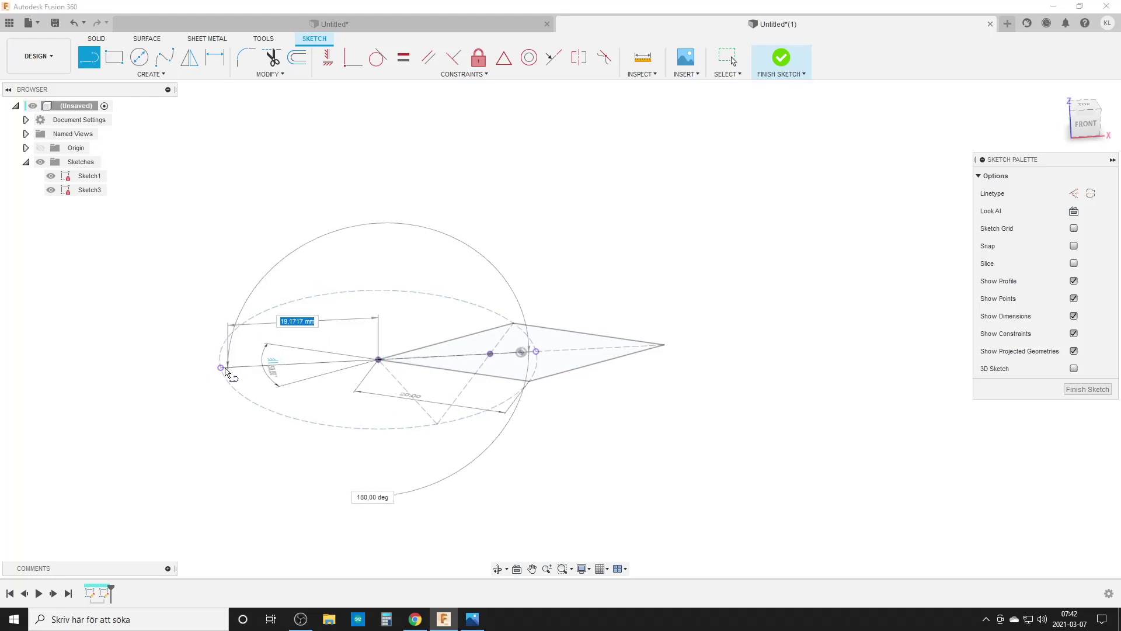
left_click(220, 367)
key("Escape")
key("l")
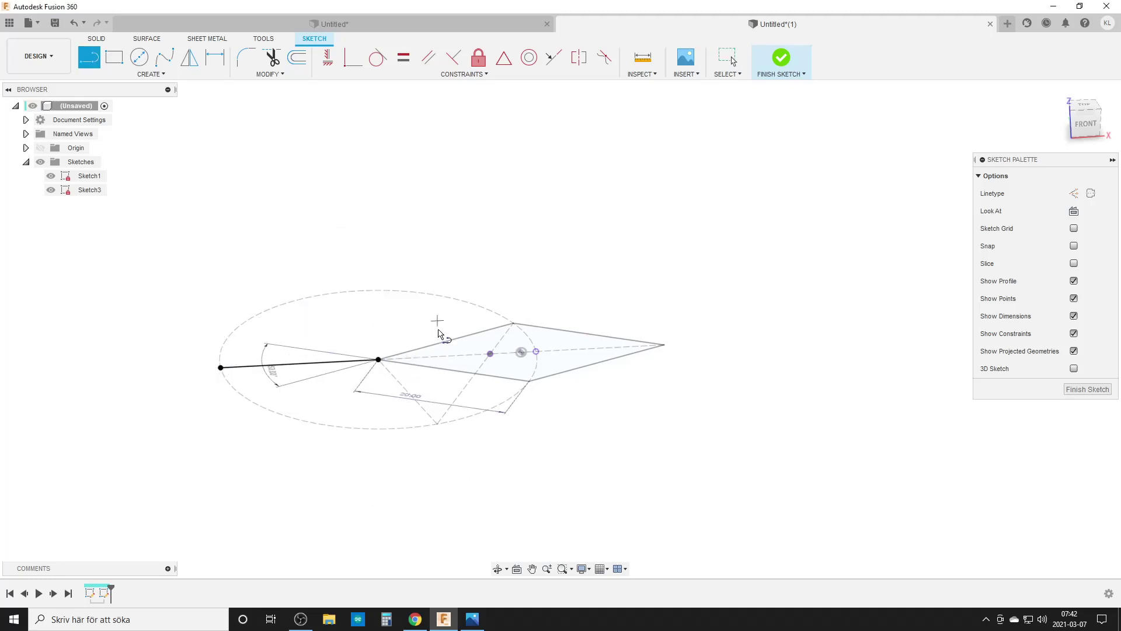
left_click(378, 359)
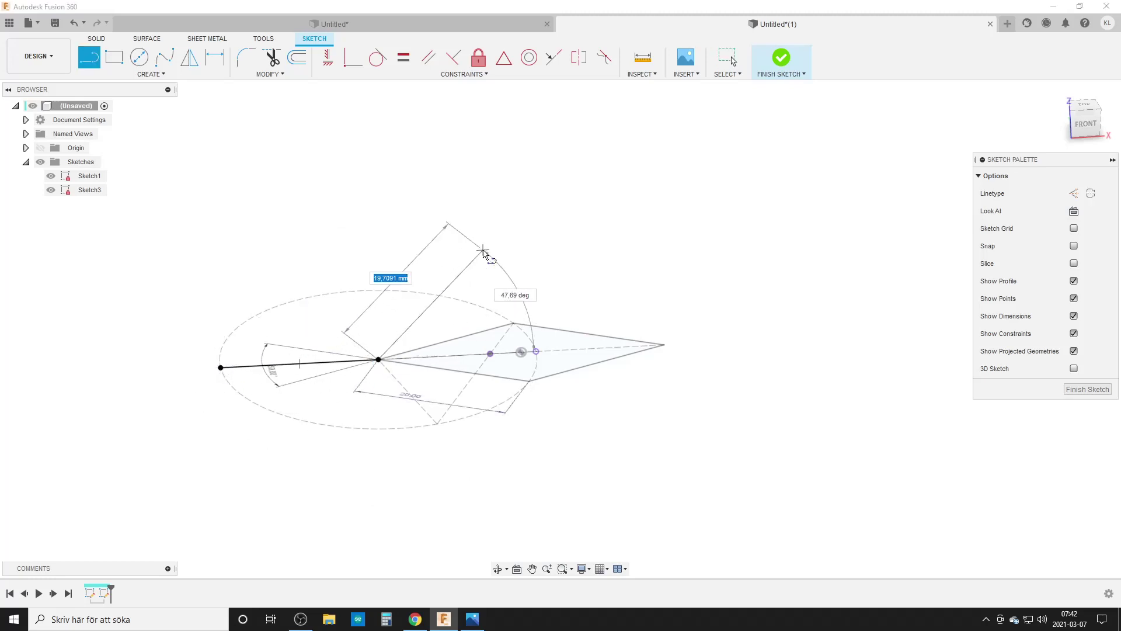
left_click(467, 218)
Step: Align the upward line's top vertically with the diagonal point and make both lines equal length
middle_click_drag(601, 297, 555, 253, "shift")
left_click(327, 57)
left_click(493, 230)
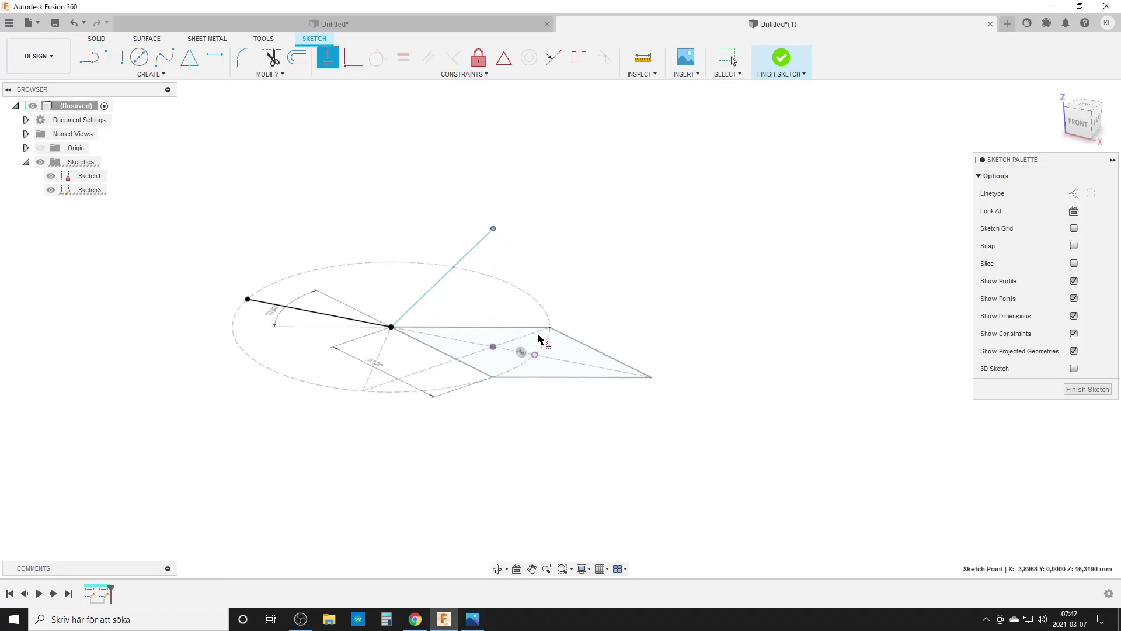
left_click(493, 350)
middle_click_drag(508, 376, 525, 344, "shift")
left_click(403, 58)
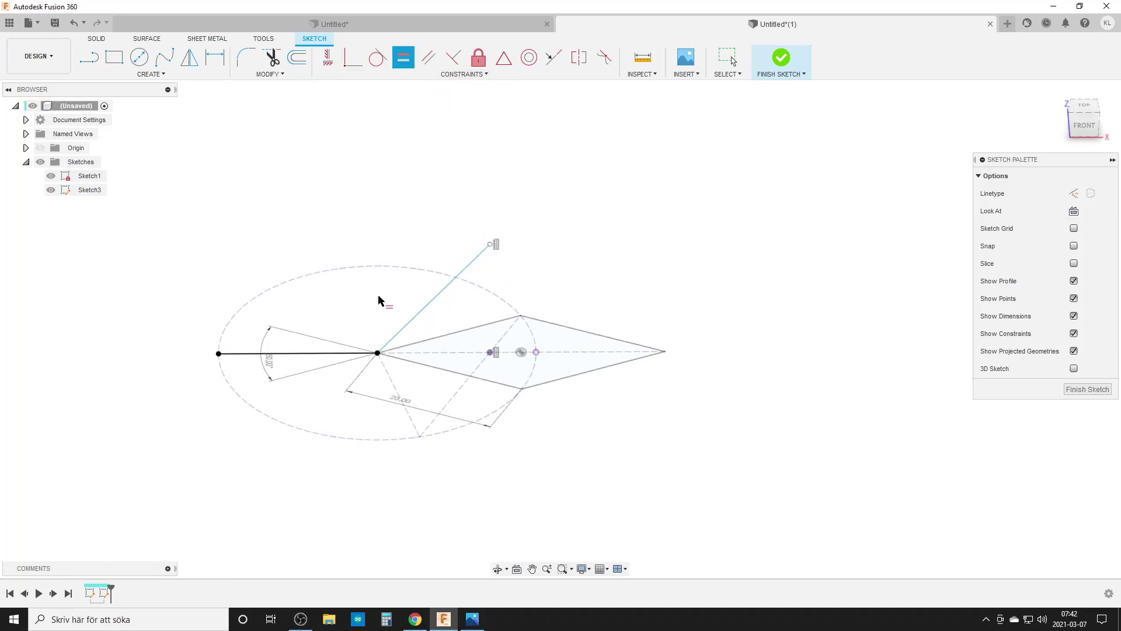
left_click(433, 299)
left_click(250, 354)
middle_click_drag(432, 467, 470, 439, "shift")
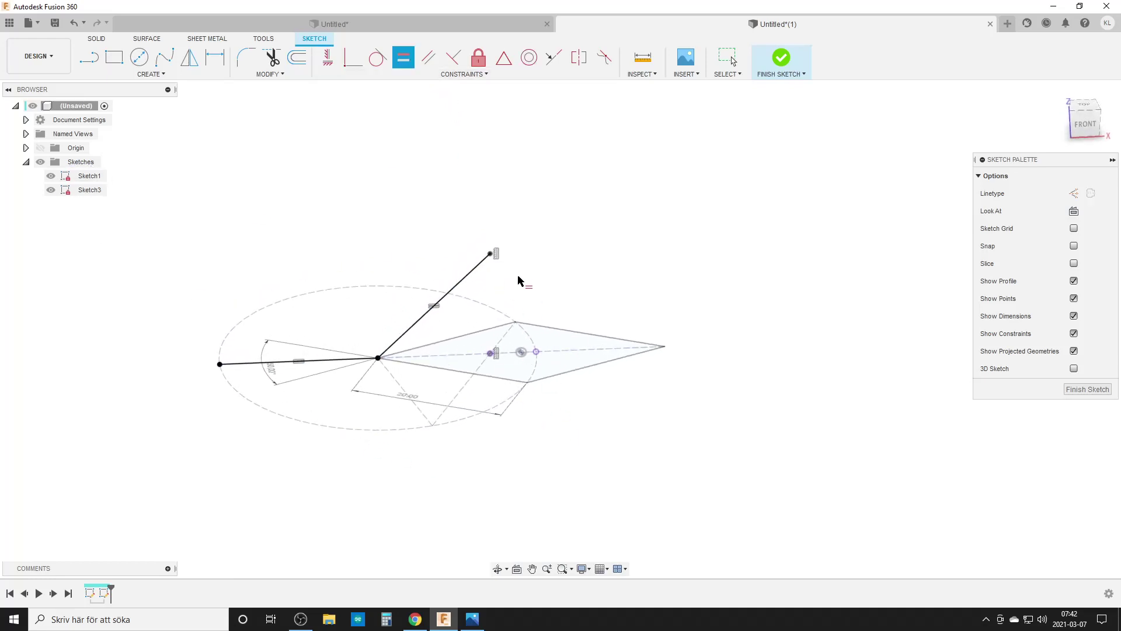
key("Escape")
Step: Sweep the rhombus profile along Sketch3's slanted line to create Body3
left_click(1086, 390)
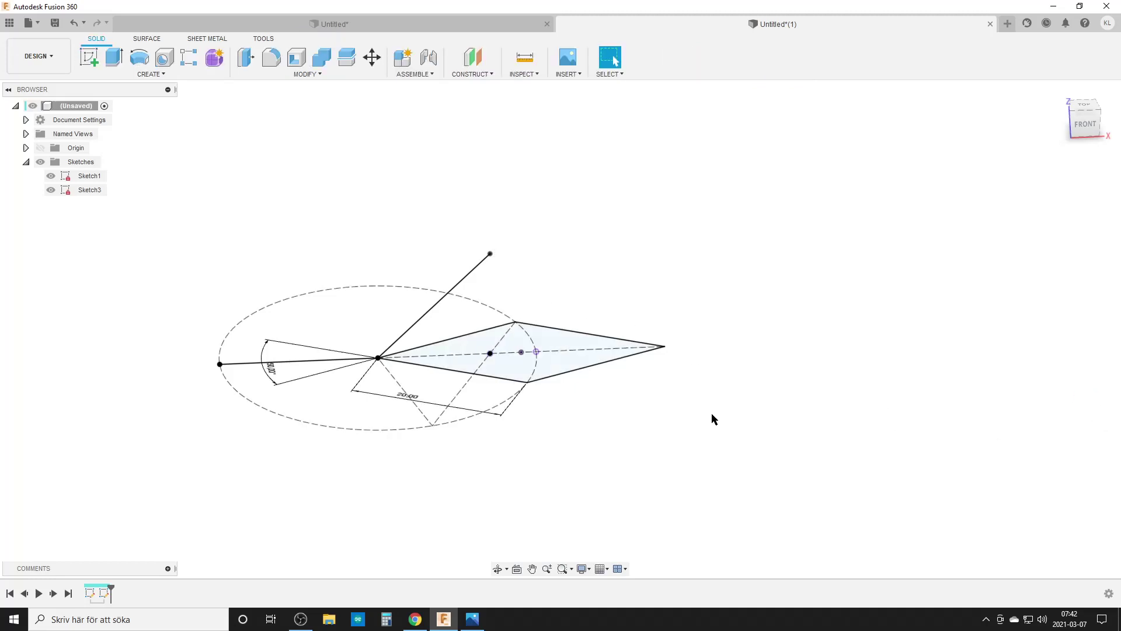
type("ssw")
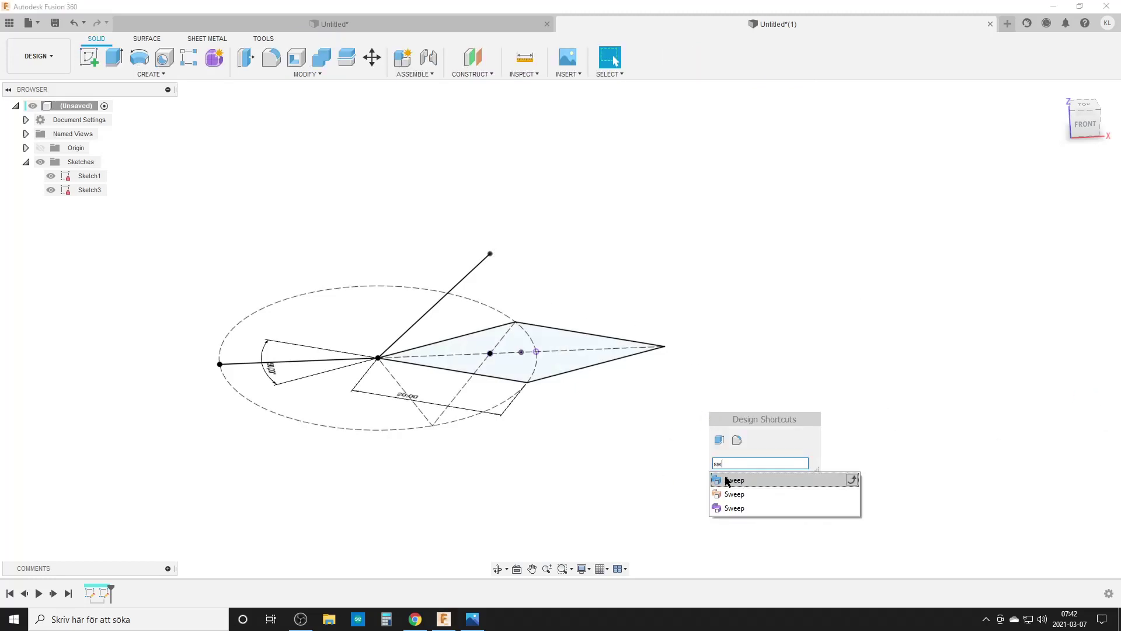
left_click(153, 76)
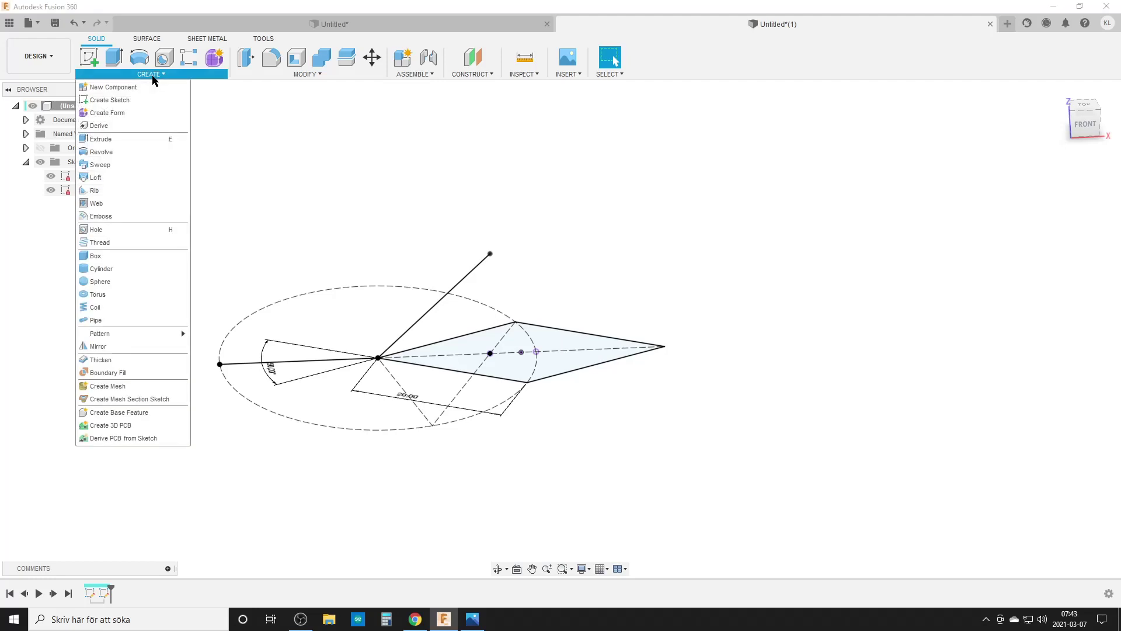
left_click(132, 165)
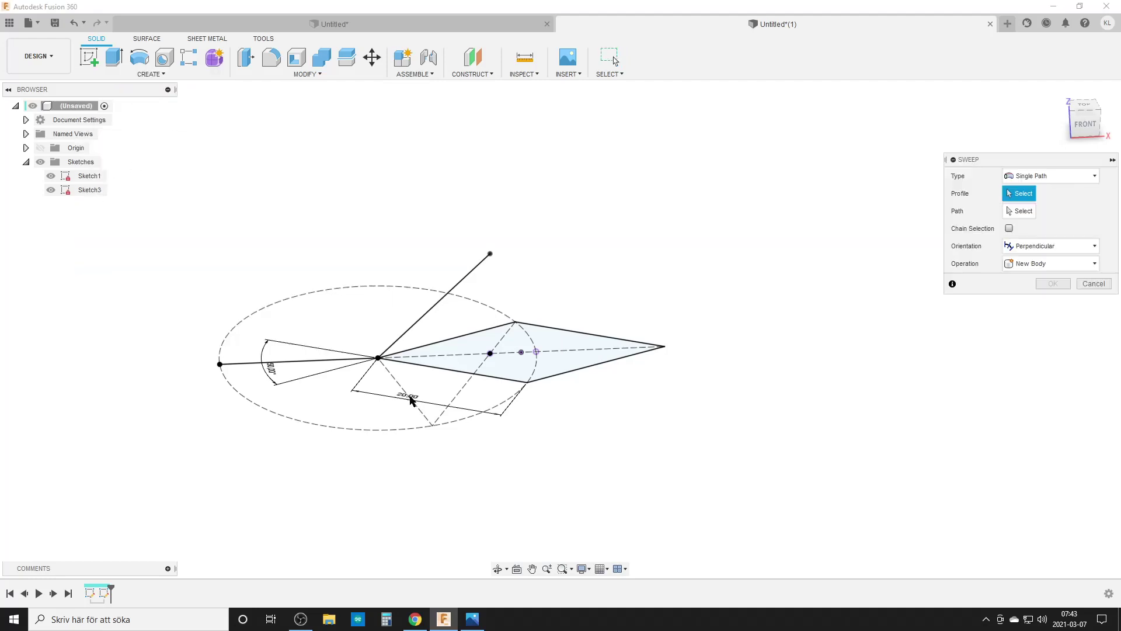
left_click(542, 371)
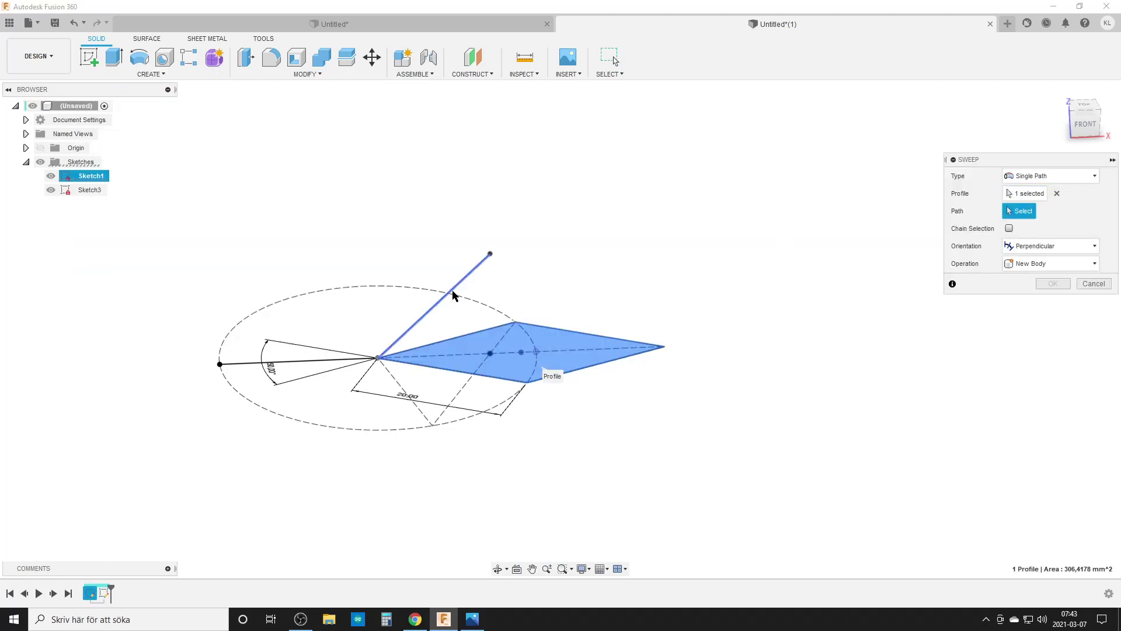
left_click(453, 294)
left_click(1063, 337)
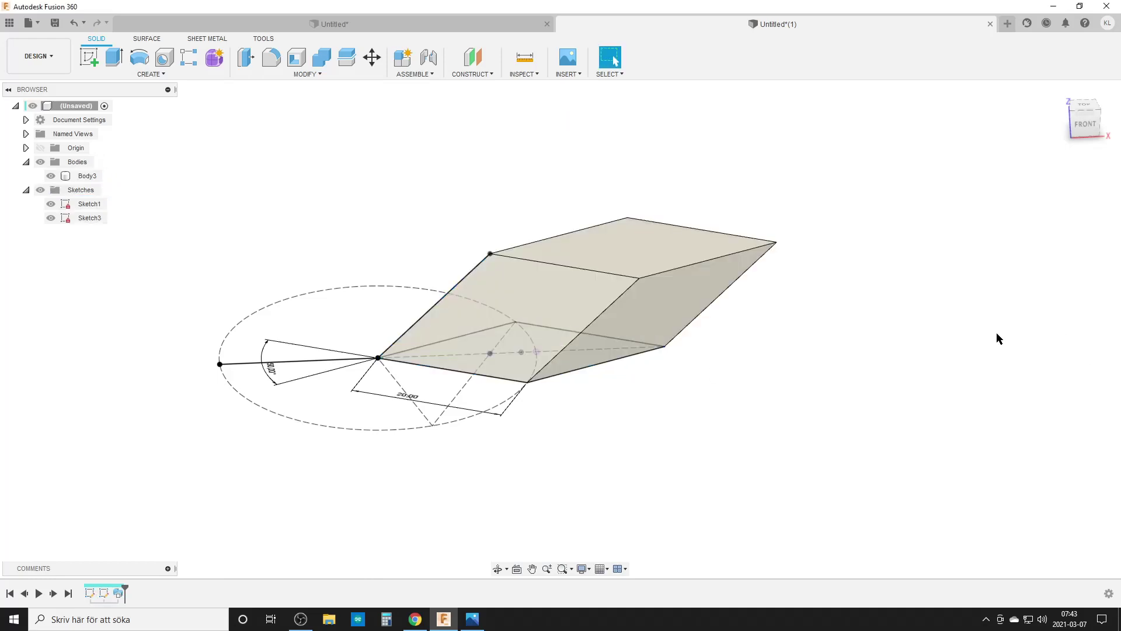
middle_click_drag(473, 426, 443, 445, "shift")
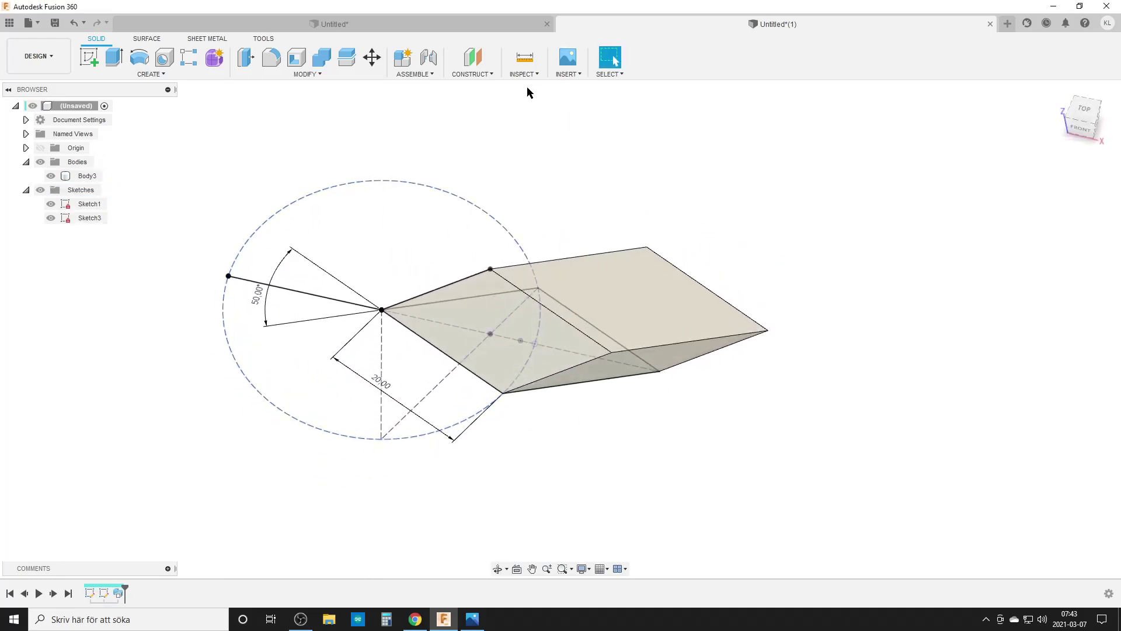
Step: Measure the angle between the new solid's top face and an adjacent face
left_click(524, 57)
left_click(651, 307)
left_click(666, 364)
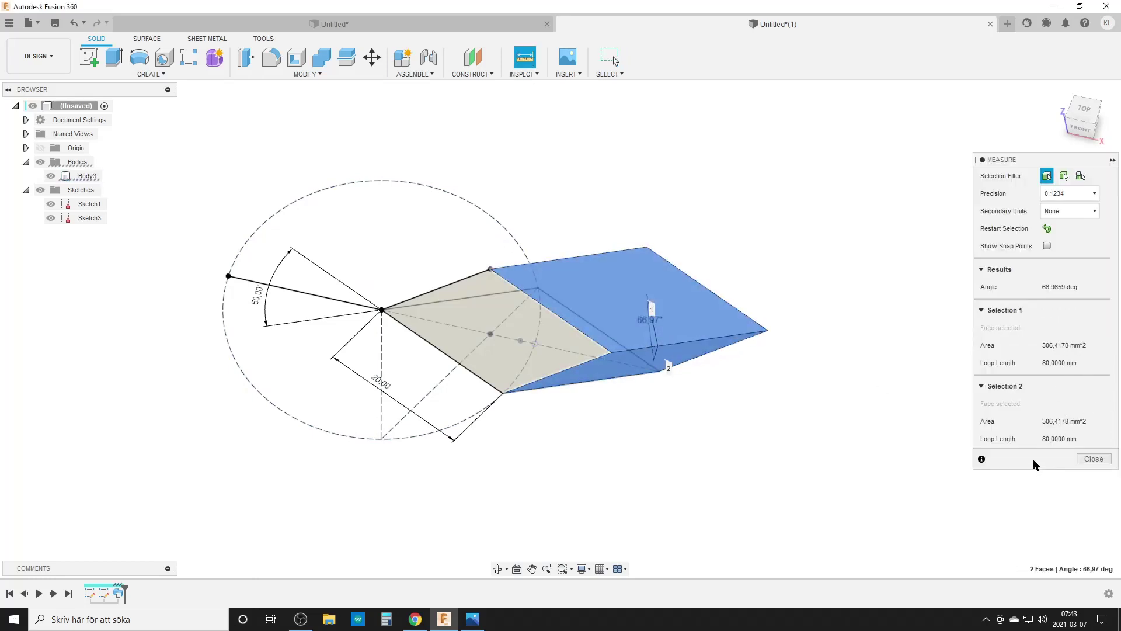
left_click(1093, 459)
mouse_move(359, 412)
middle_mouse_down("shift")
mouse_move(413, 366)
mouse_move(374, 399)
middle_mouse_up("shift")
Step: Change the rhombus angle from 50° to 60° and the side length from 20 to 30 mm
double_click(283, 408)
type("60")
key("Return")
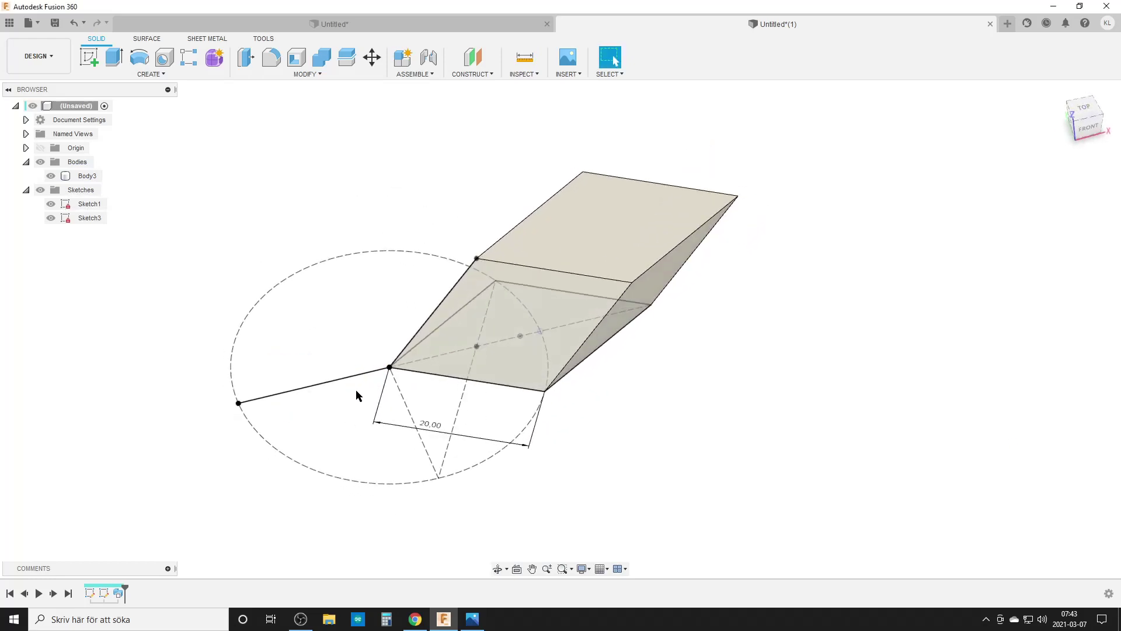
double_click(435, 428)
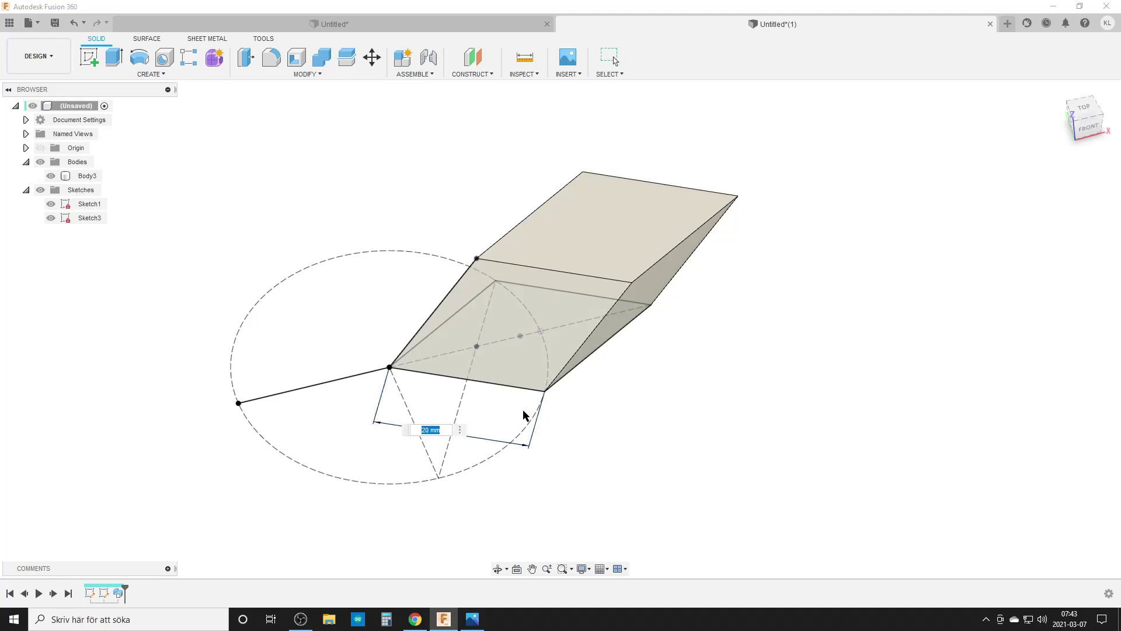
type("30")
key("Return")
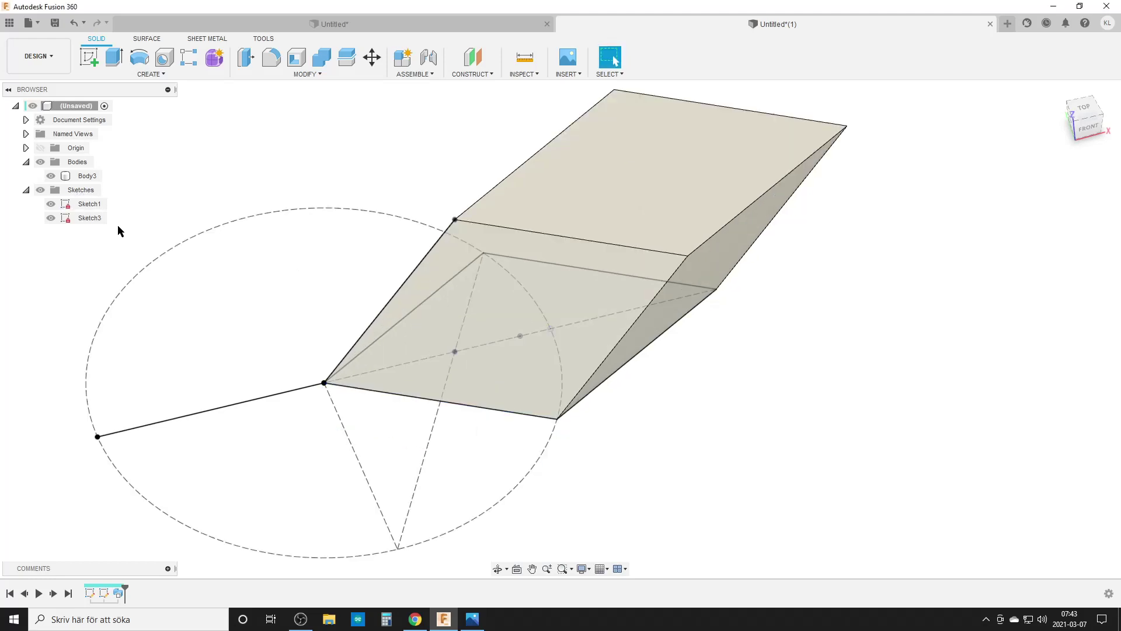
Step: Show Sketch1's dimensions and set the corner angle to 90° so the body becomes a cube
right_click(83, 206)
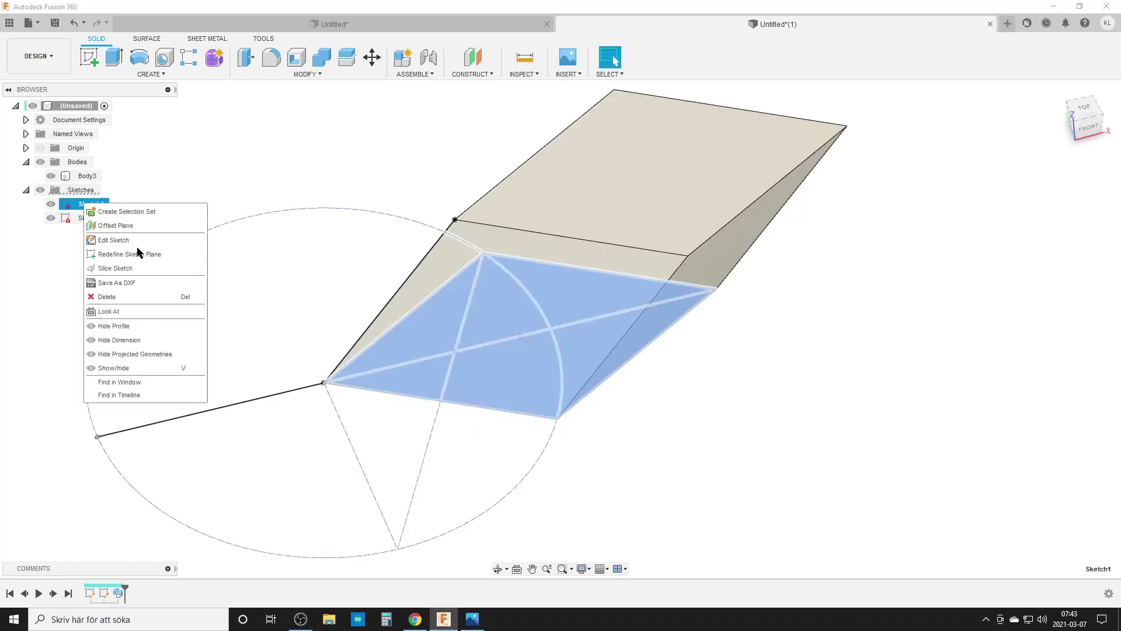
left_click(124, 345)
right_click(92, 208)
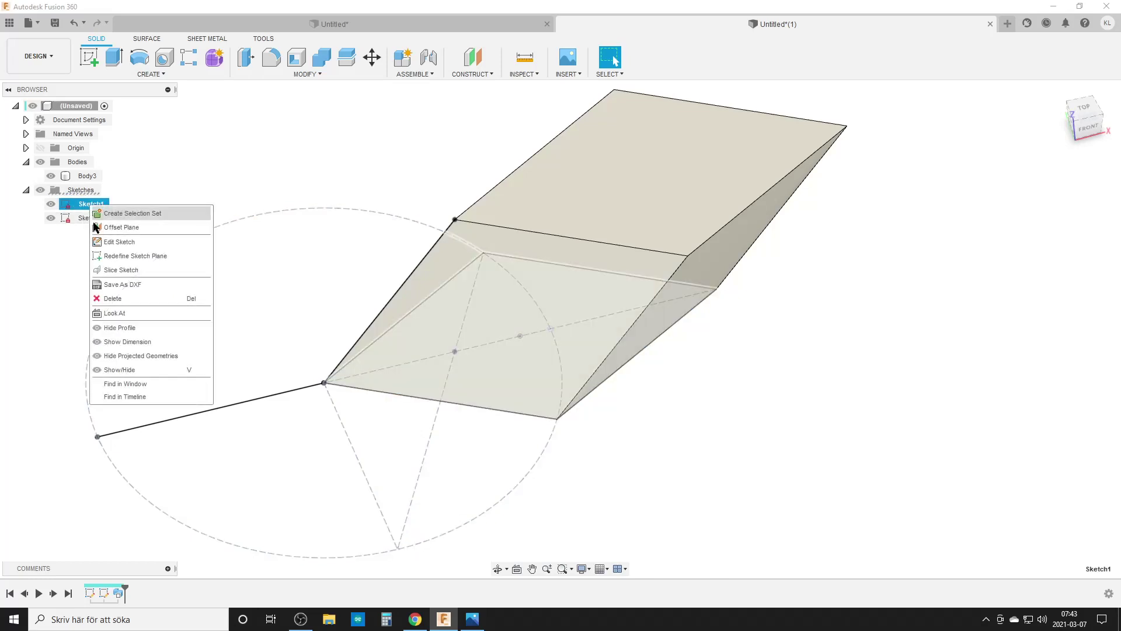
left_click(136, 326)
double_click(225, 415)
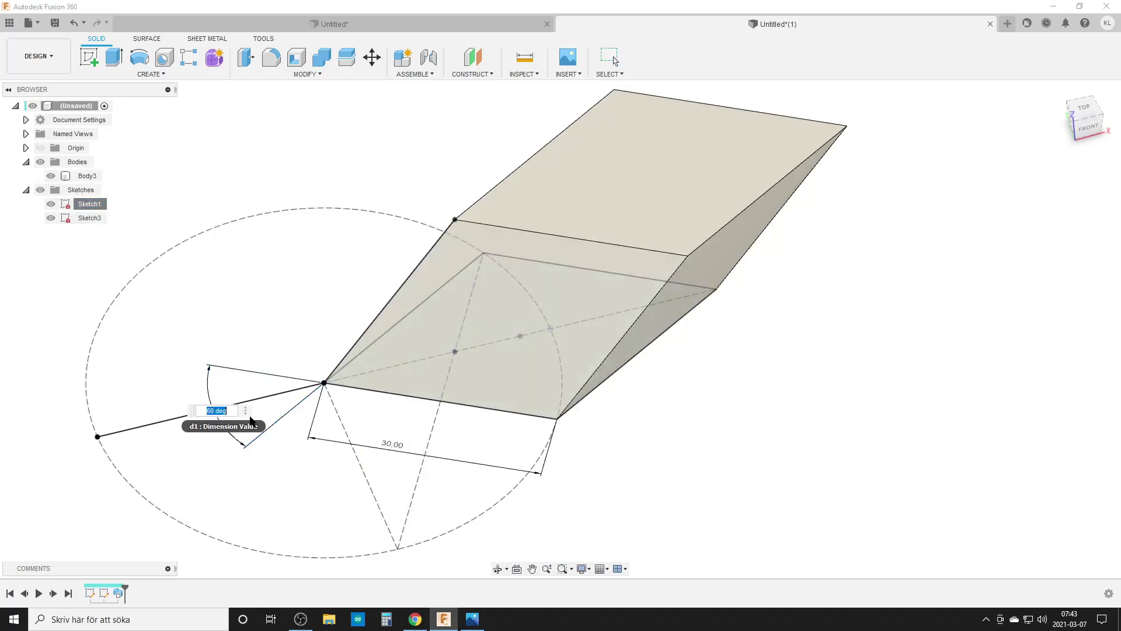
key("Return")
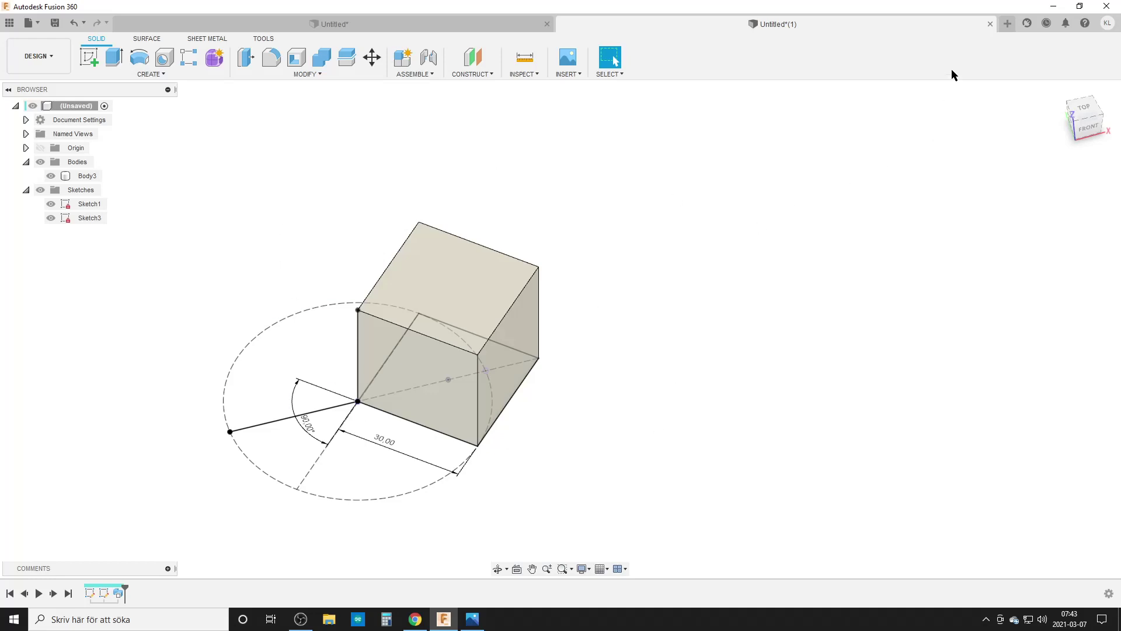
Step: Start a new design, sketch a four-sided outline on the ground plane, then discard that attempt
left_click(1006, 24)
left_click(89, 57)
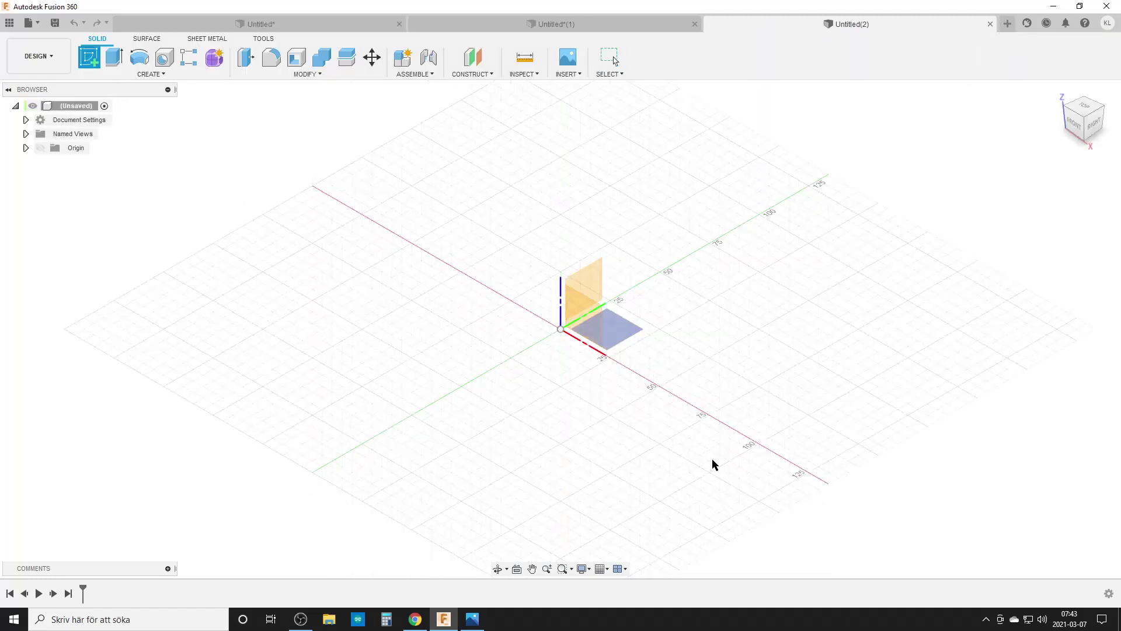
left_click(647, 413)
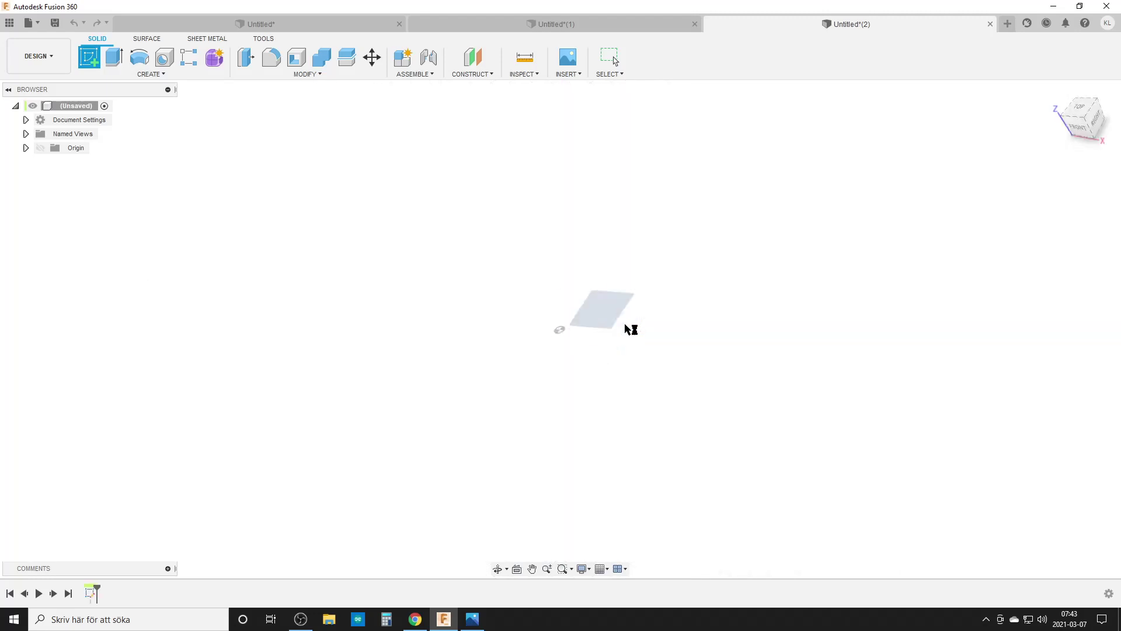
left_click(89, 56)
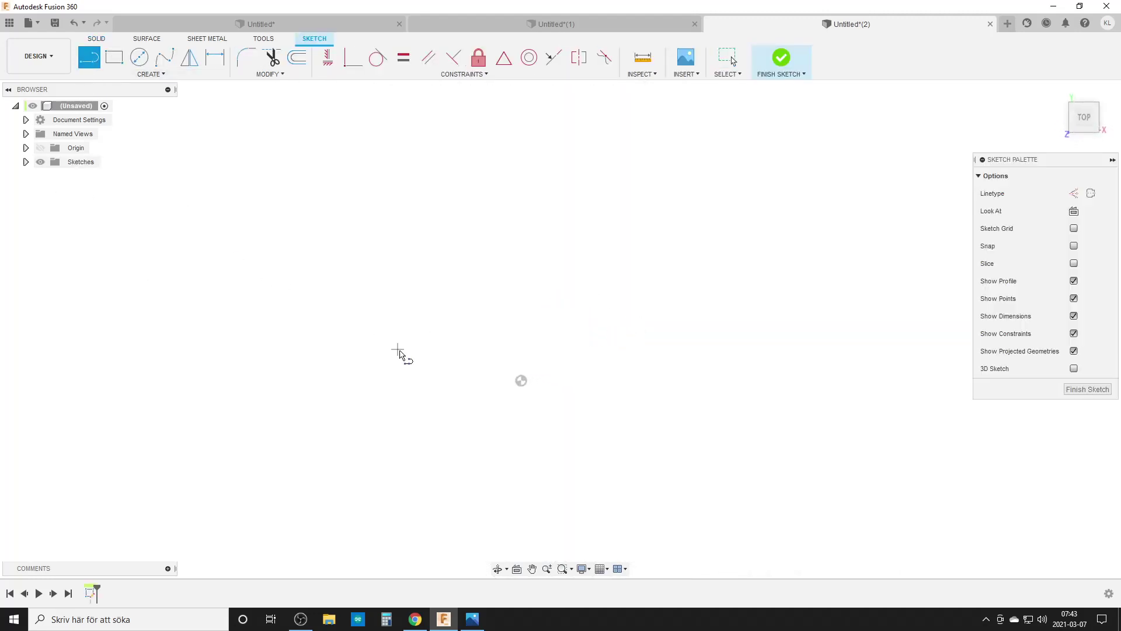
left_click(370, 347)
left_click(561, 251)
left_click(782, 369)
left_click(528, 517)
left_click(370, 347)
key("Escape")
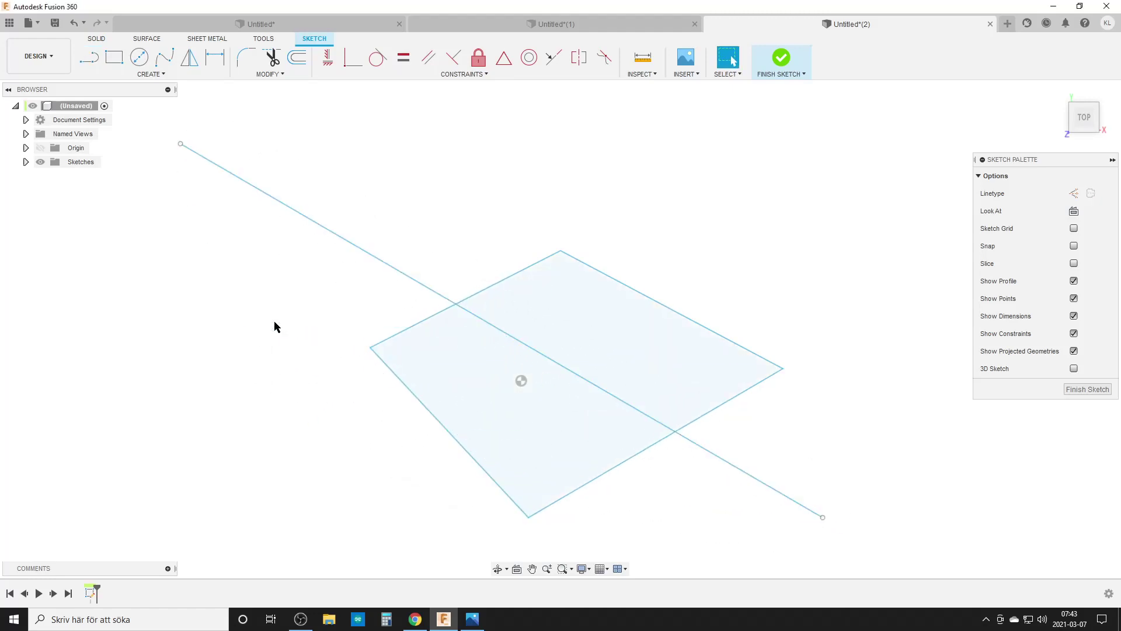
mouse_move(257, 115)
left_mouse_down()
mouse_move(660, 391)
mouse_move(853, 539)
left_mouse_up()
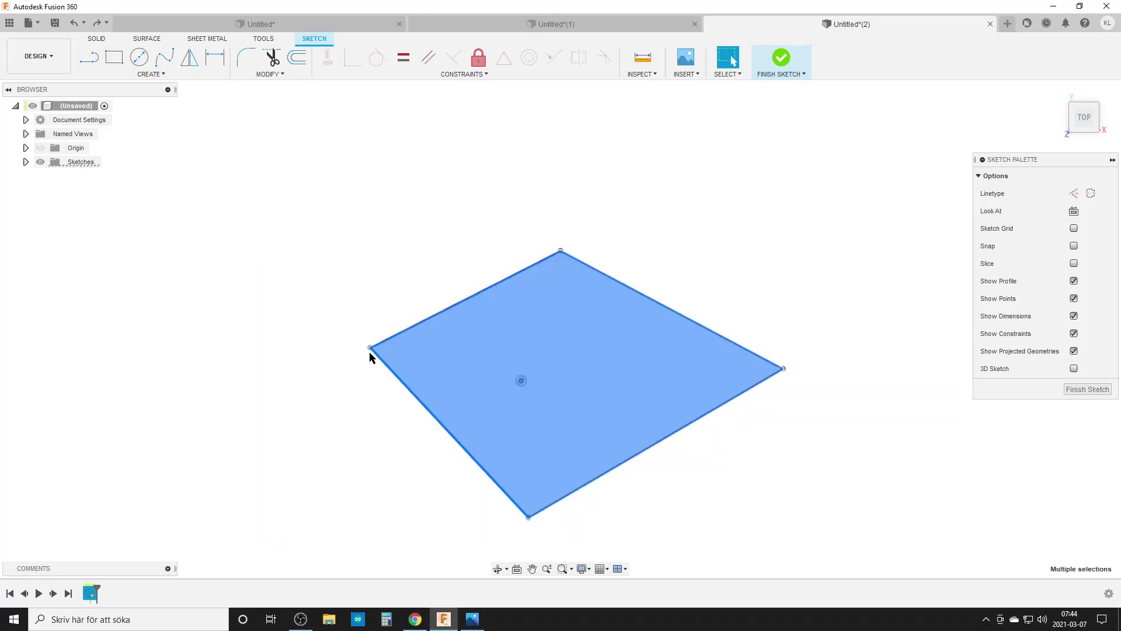
left_click(989, 24)
left_click(610, 324)
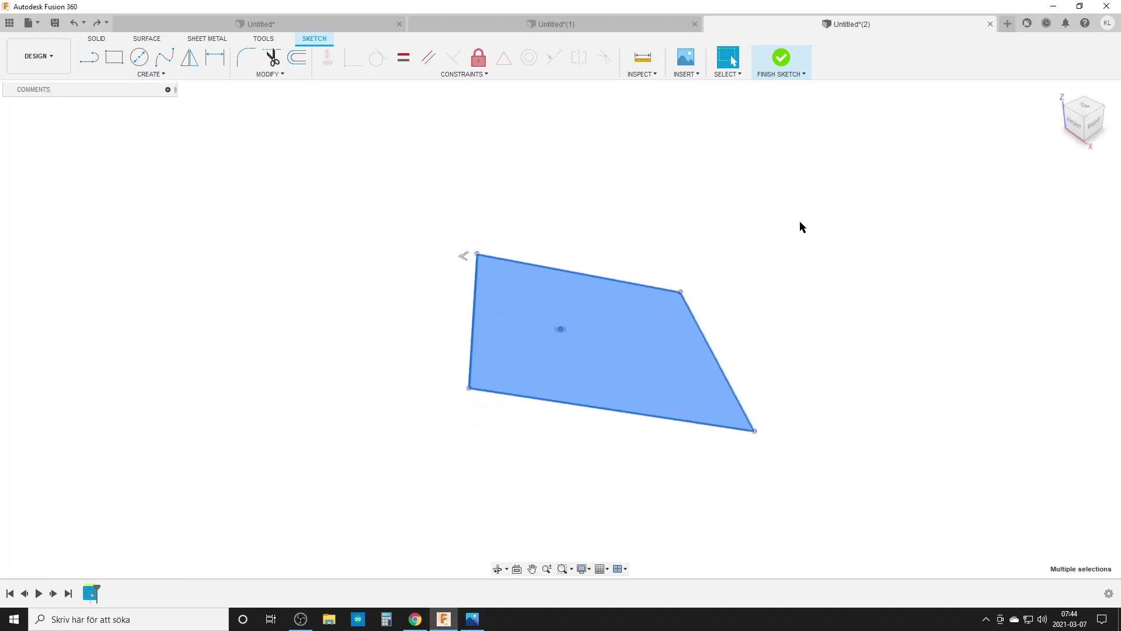
Step: In a fresh design, draw a four-line rhombus on the horizontal plane with all sides equal
left_click(1007, 24)
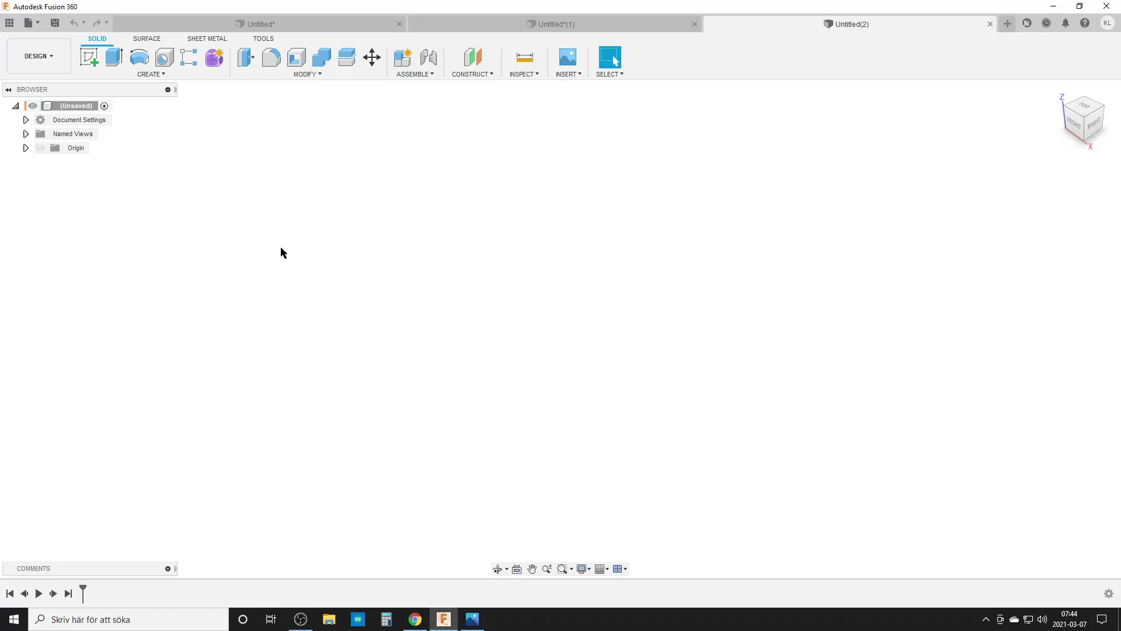
left_click(88, 58)
left_click(623, 333)
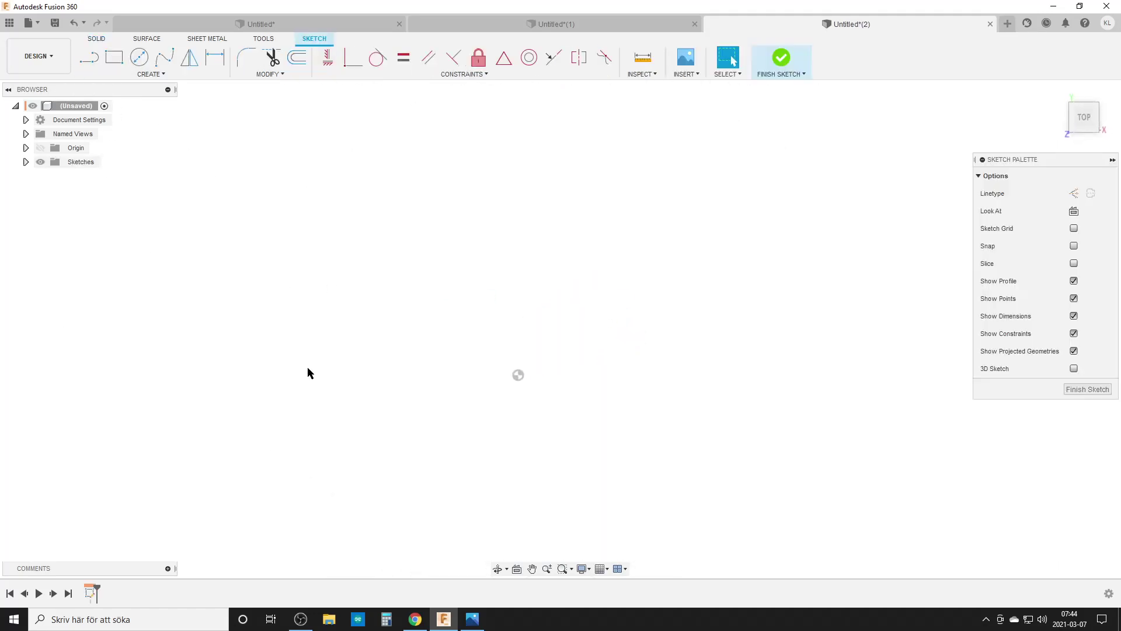
key("l")
left_click(339, 328)
left_click(560, 243)
left_click(718, 360)
left_click(560, 496)
left_click(339, 328)
key("Escape")
left_click_drag(242, 157, 872, 546)
left_click(398, 62)
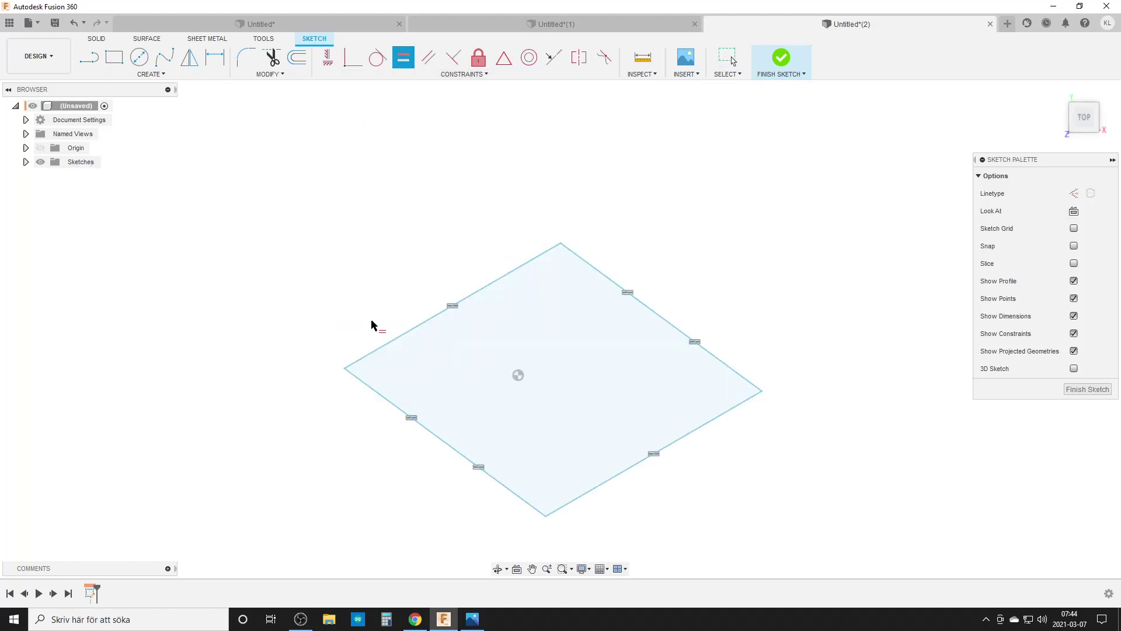
Step: Add a horizontal diagonal between the left and right corners and centre the rhombus on the origin
key("l")
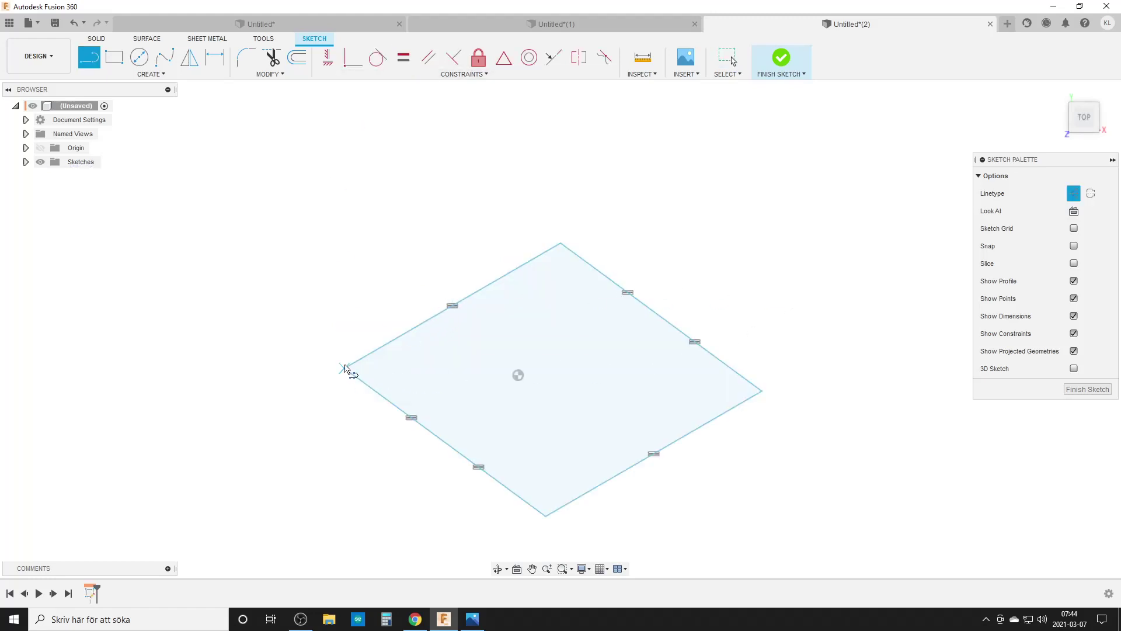
left_click(345, 367)
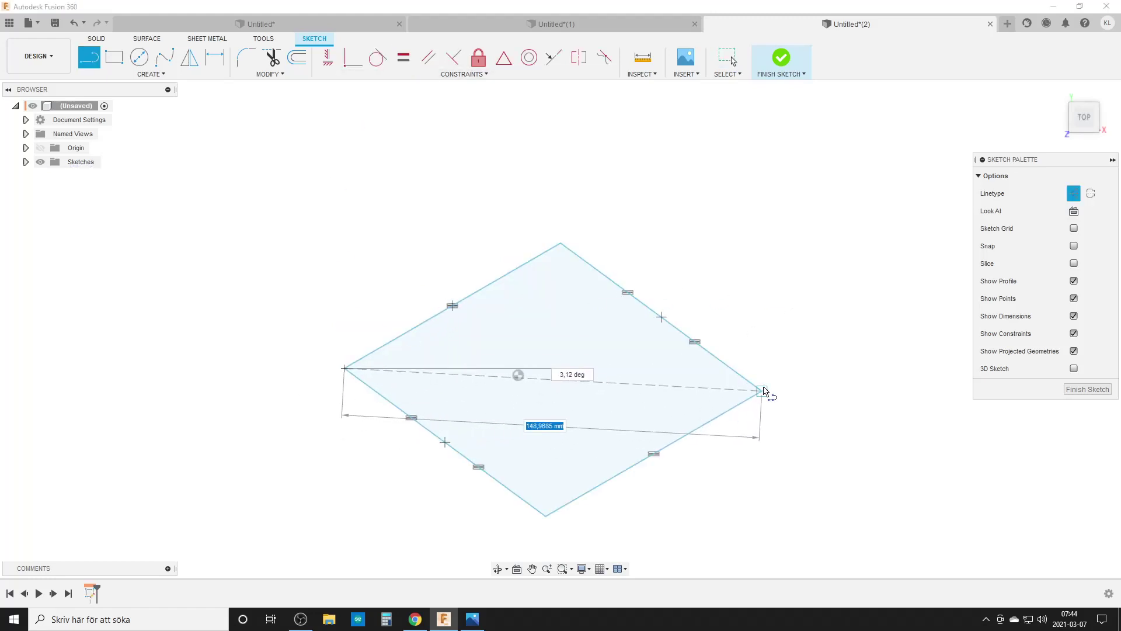
left_click(762, 390)
key("Escape")
left_click(328, 56)
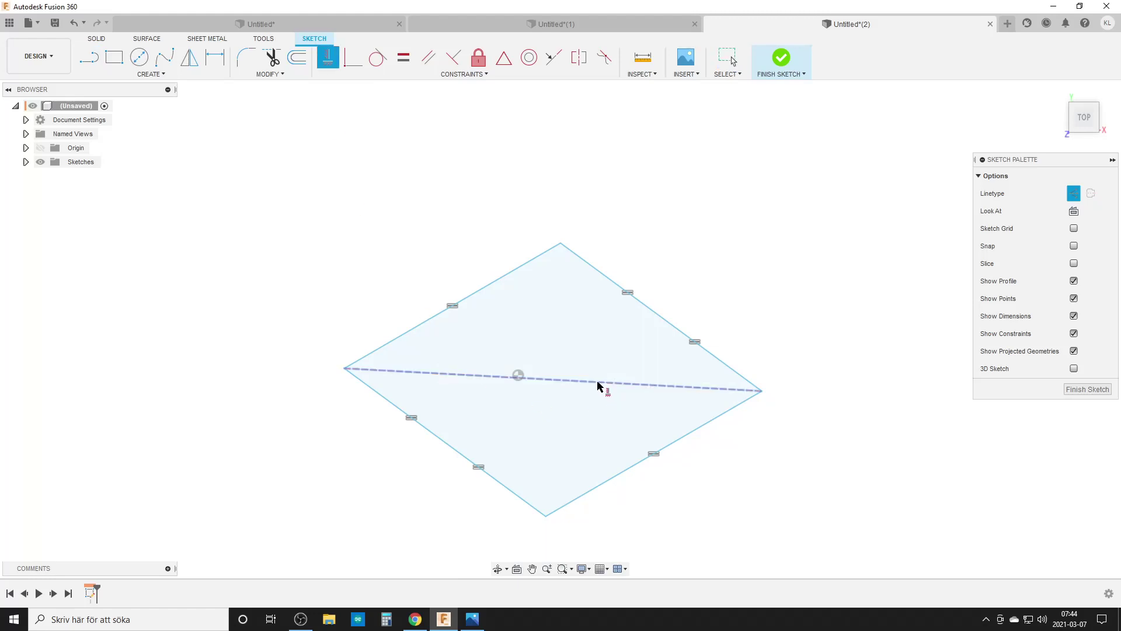
left_click(599, 383)
key("Escape")
left_click(504, 57)
left_click(590, 380)
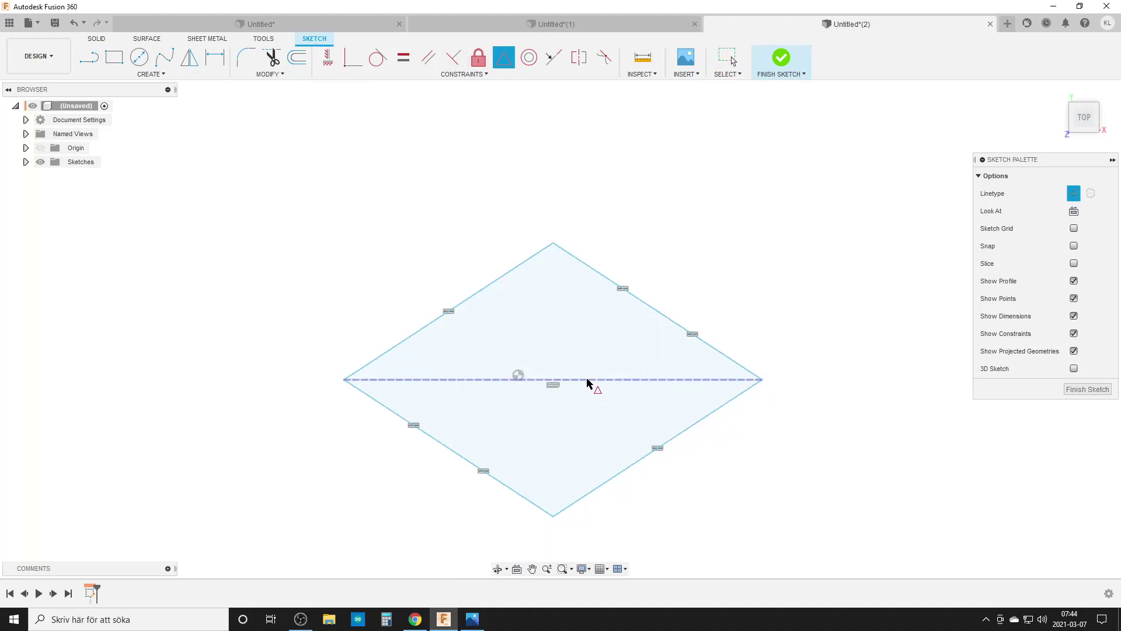
left_click(518, 376)
Step: Dimension the left corner angle to 60° and the side length to 20
key("d")
left_click(353, 406)
left_click(353, 346)
left_click(133, 343)
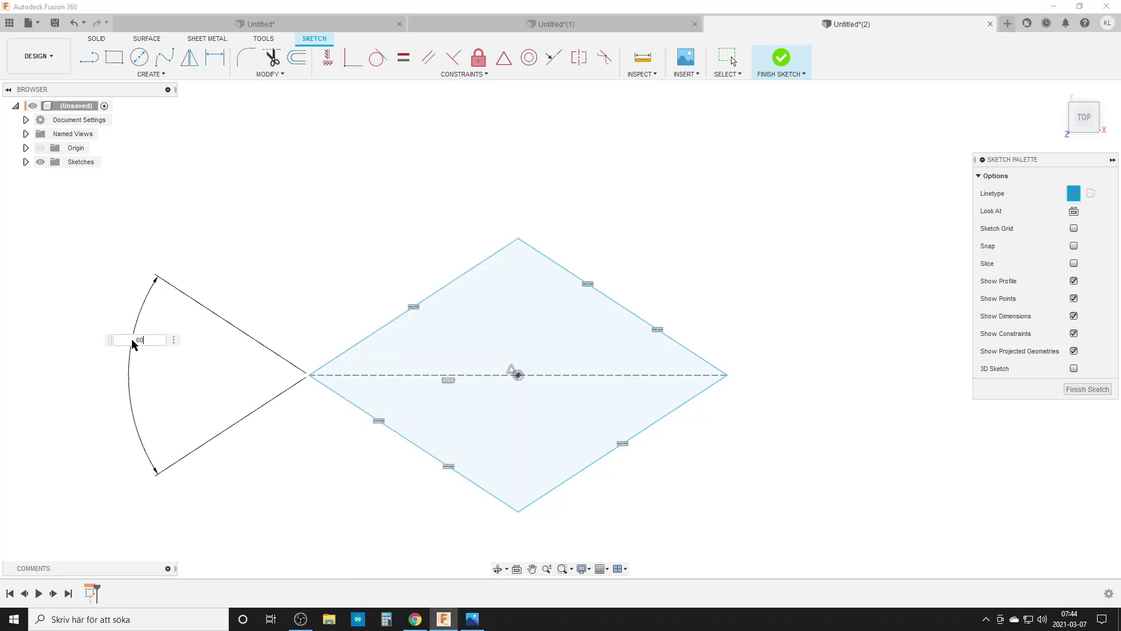
type("60")
key("Return")
left_click(458, 455)
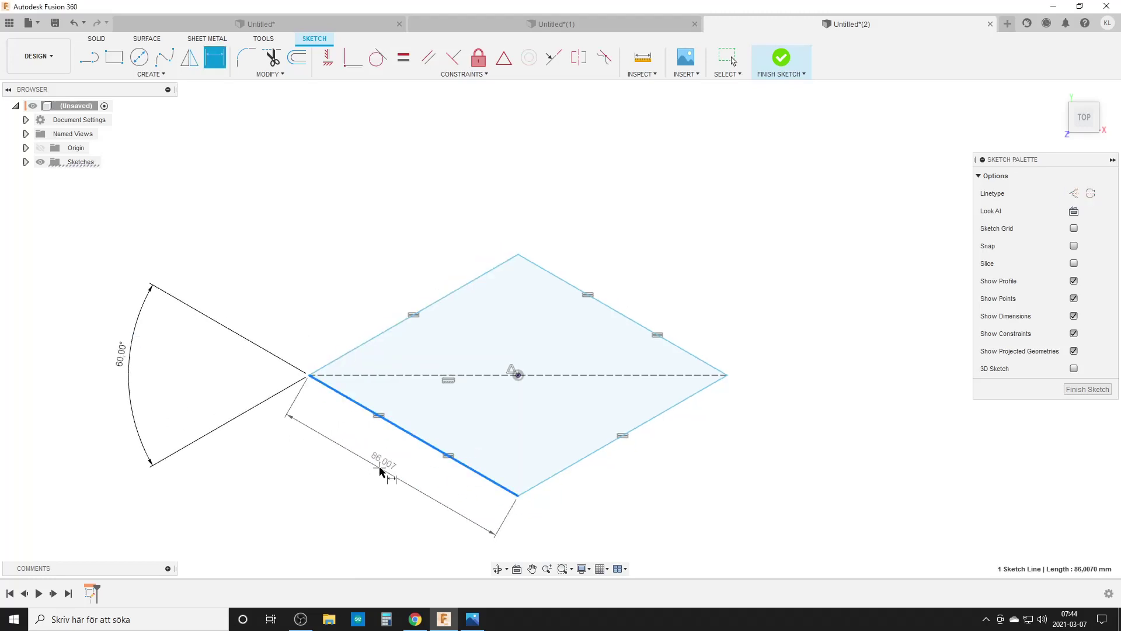
left_click(379, 469)
type("20")
key("Return")
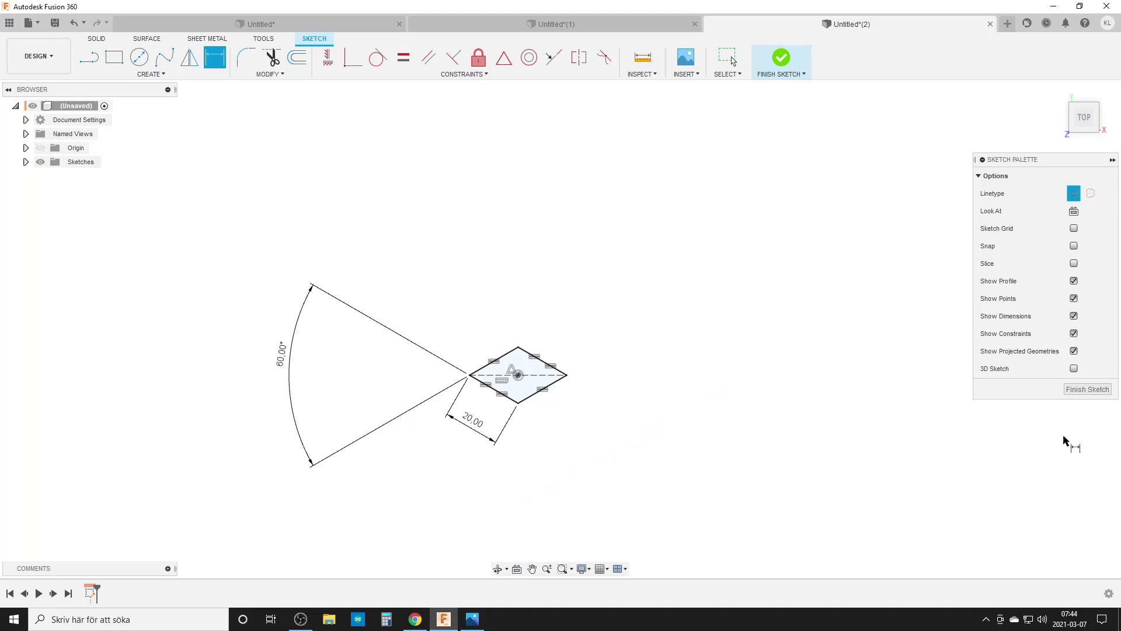
scroll(502, 388, "up", 6)
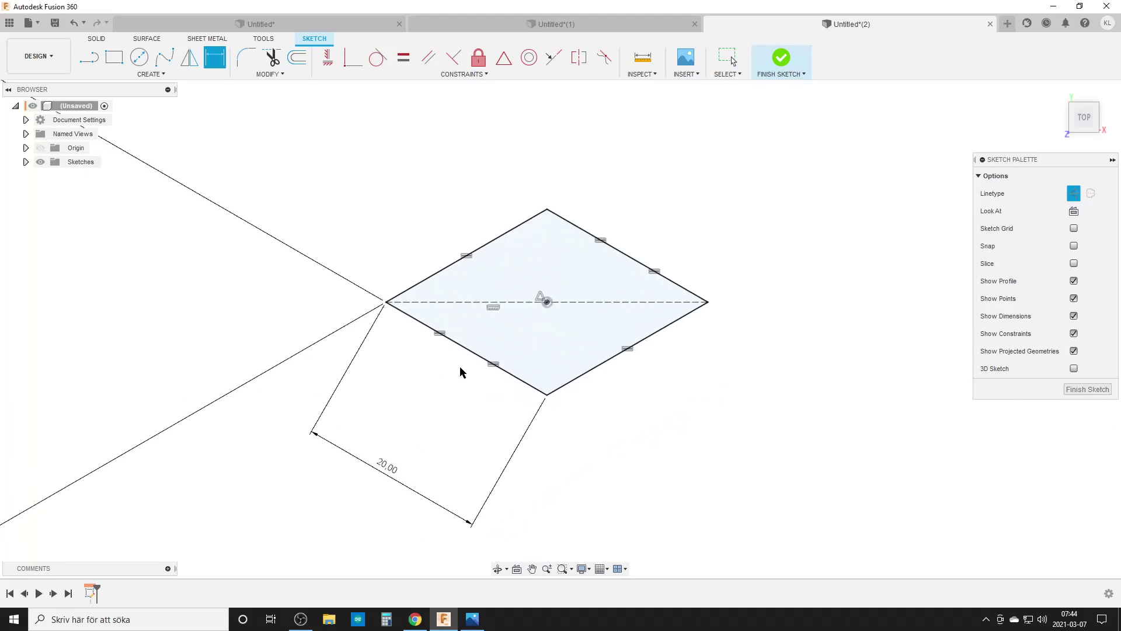
key("Escape")
left_click(1074, 315)
Step: Draw a center circle at the rhombus's left corner reaching the bottom corner, plus a helper line to the top corner
key("c")
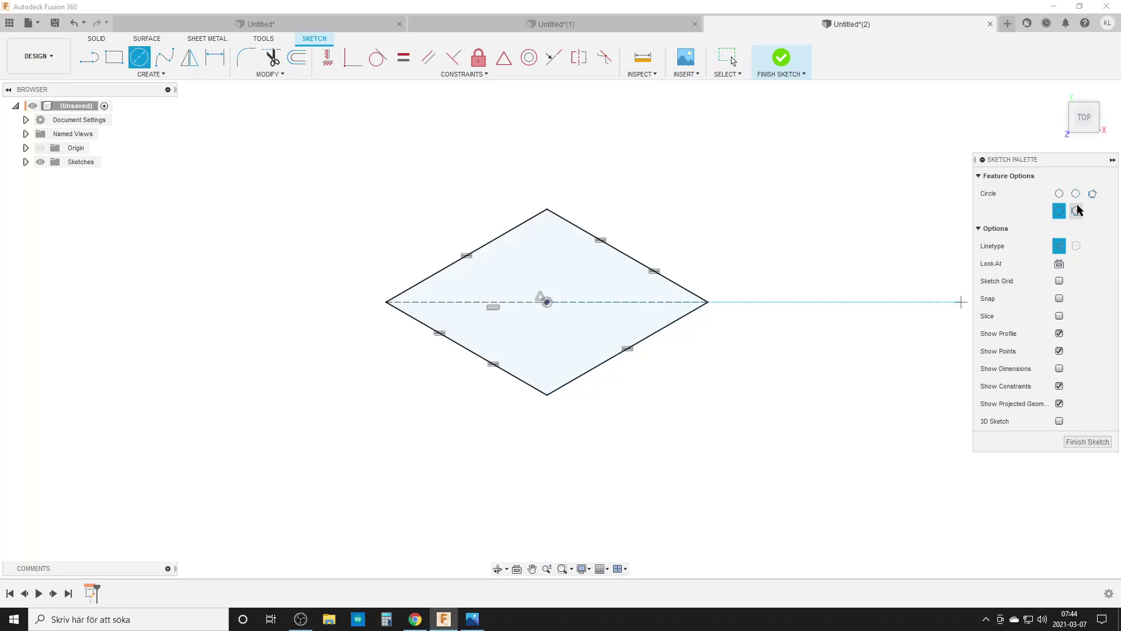
left_click(387, 303)
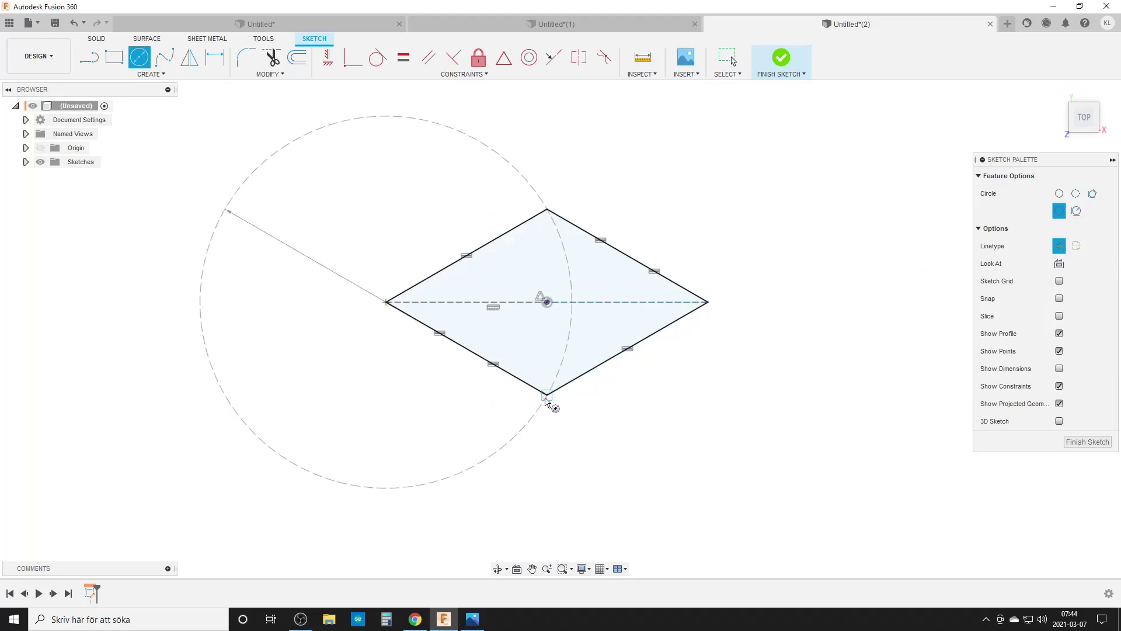
left_click(414, 112)
key("l")
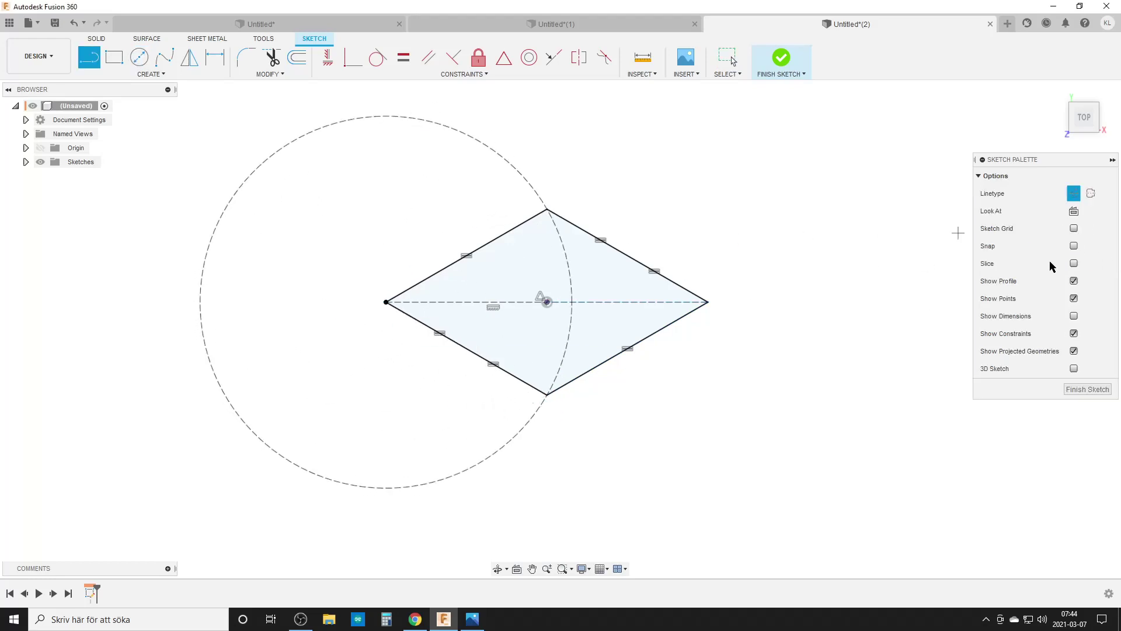
left_click(387, 302)
left_click(547, 209)
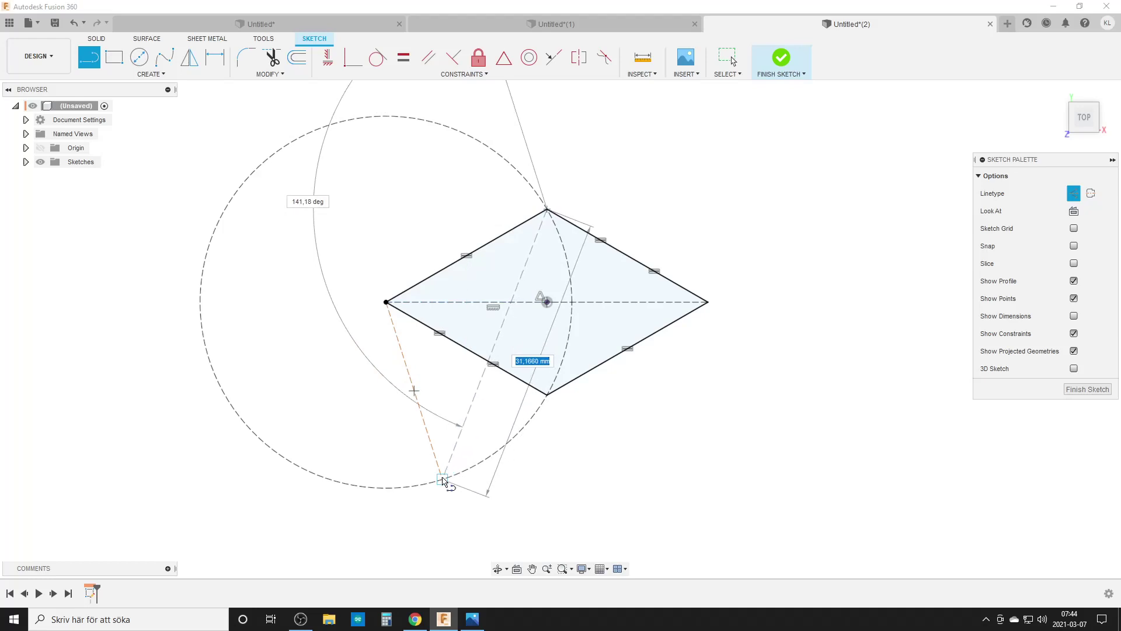
key("Escape")
Step: Place a sketch point on the rhombus diagonal with the spoint command
type("spoint")
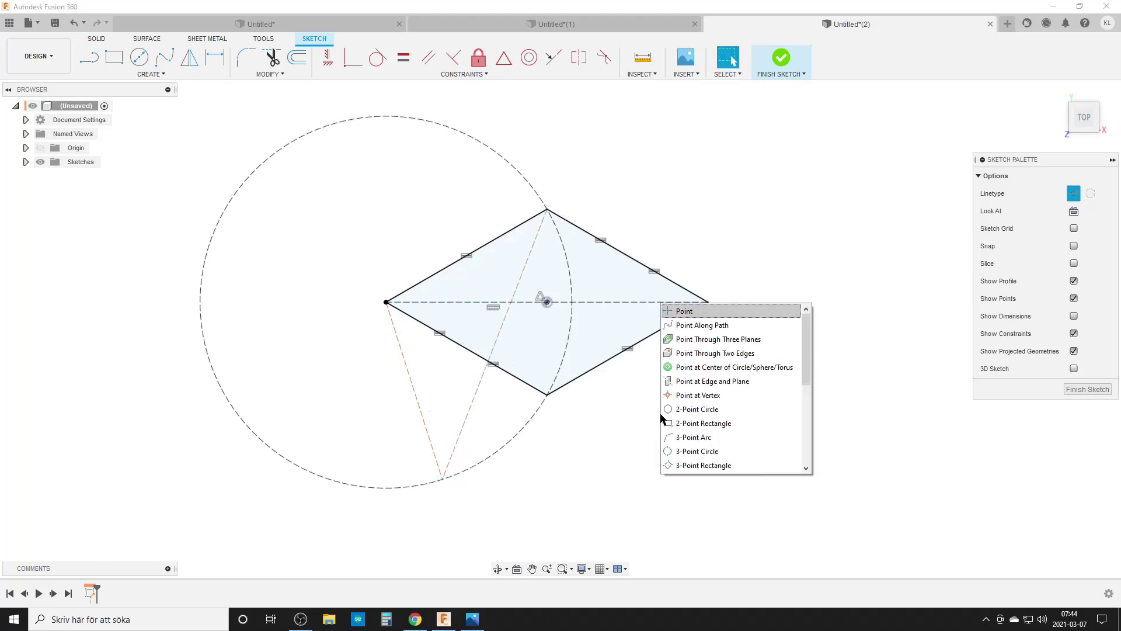
left_click(686, 312)
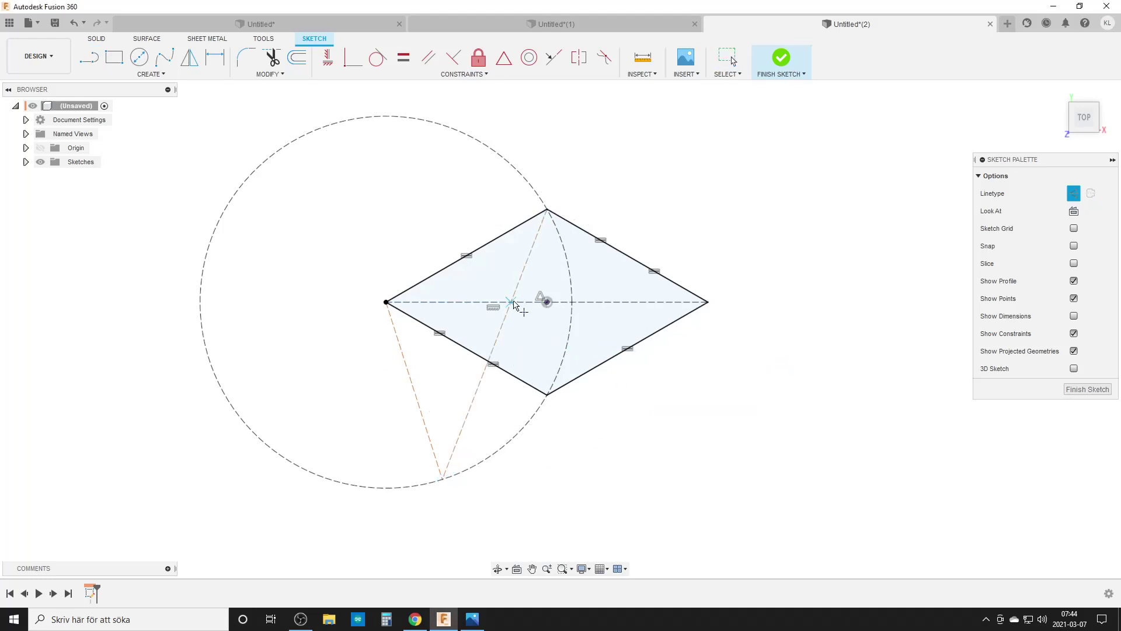
key("Escape")
Step: Make the upper-left side and lower construction line symmetric about the lower-left side, then finish the sketch
left_click(579, 58)
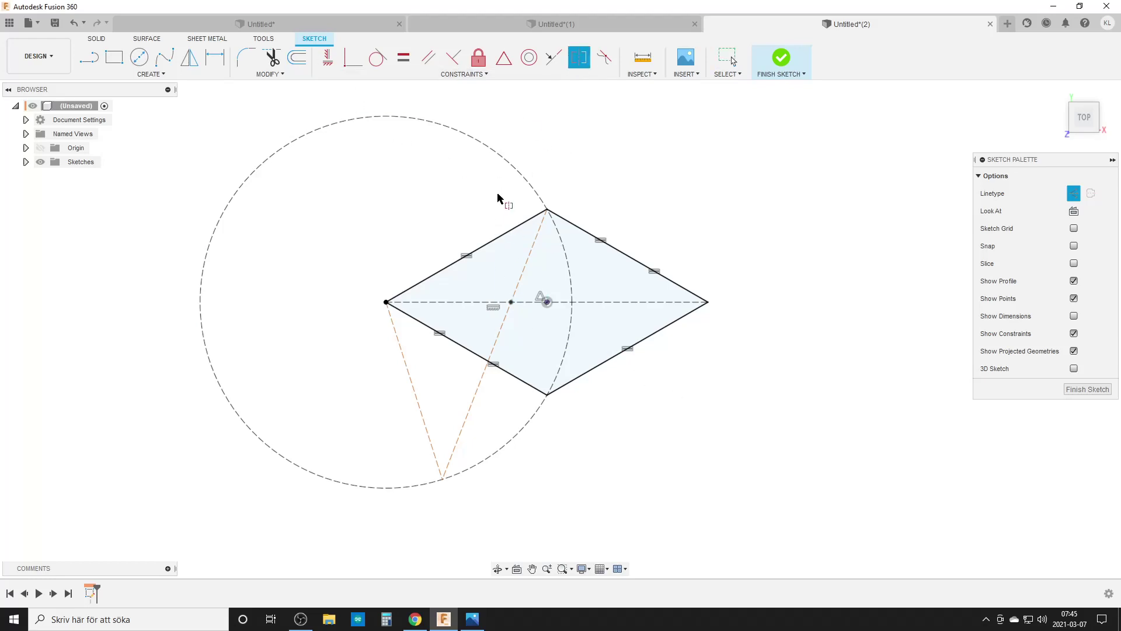
left_click(470, 252)
left_click(413, 383)
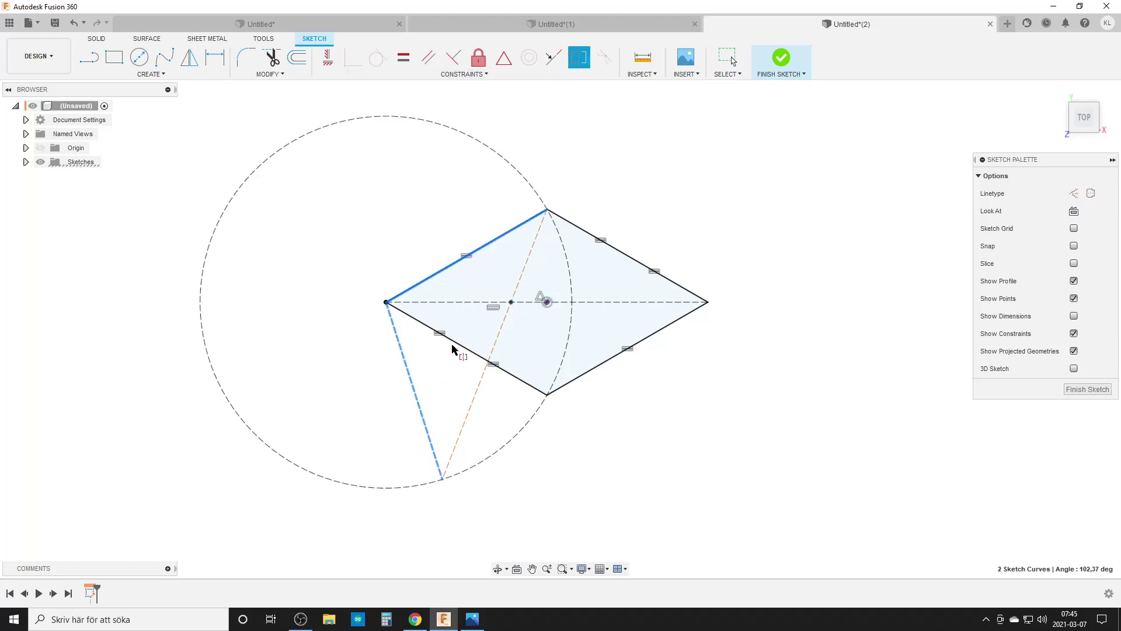
left_click(452, 349)
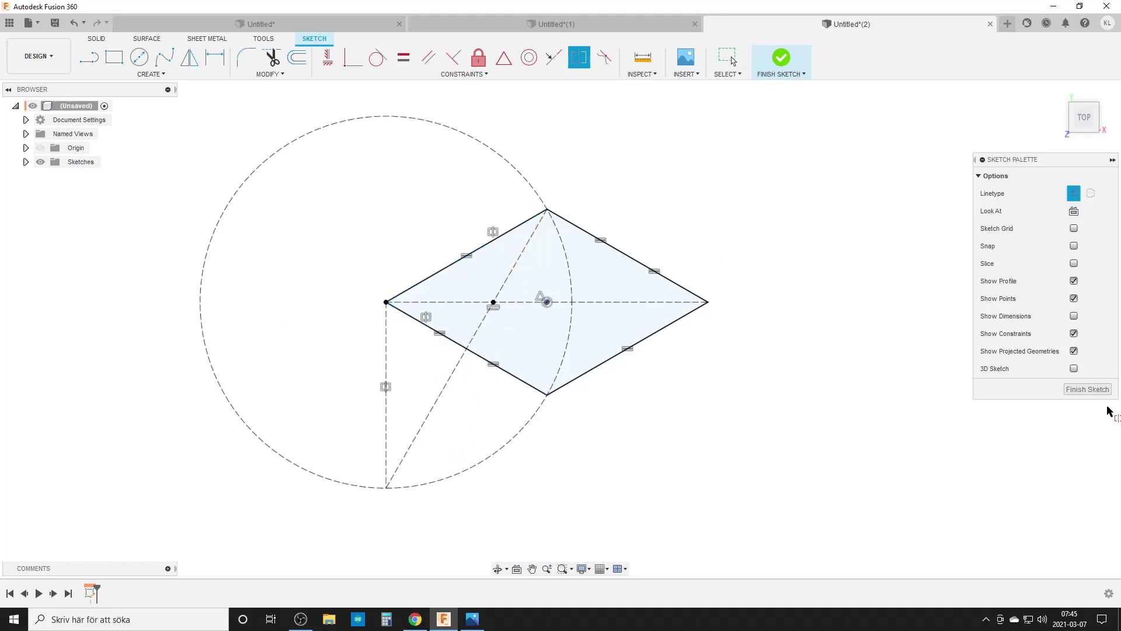
left_click(1087, 389)
Step: Start a front-plane sketch and project the left corner and diagonal point into it
left_click(89, 56)
left_click(590, 283)
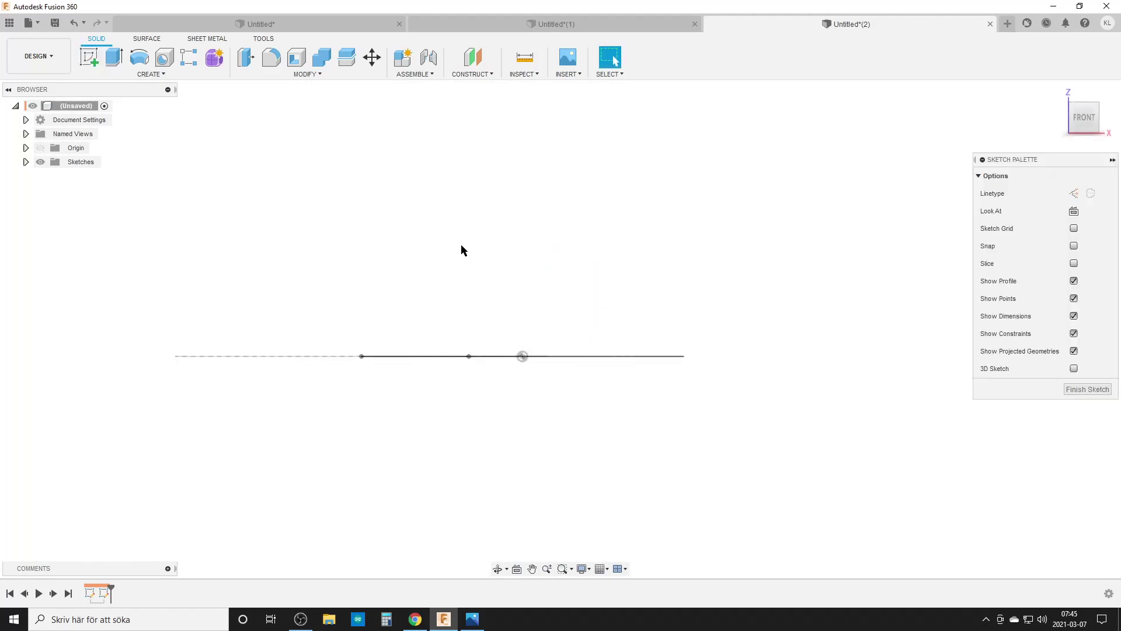
key("p")
middle_click_drag(403, 383, 393, 418, "shift")
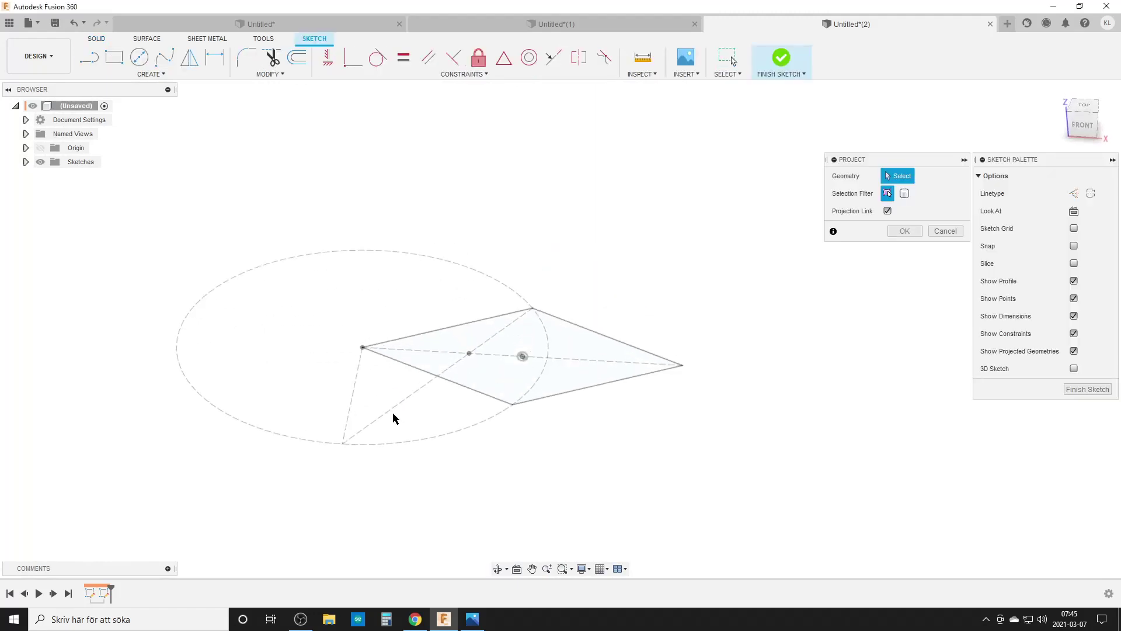
left_click(362, 348)
left_click(469, 354)
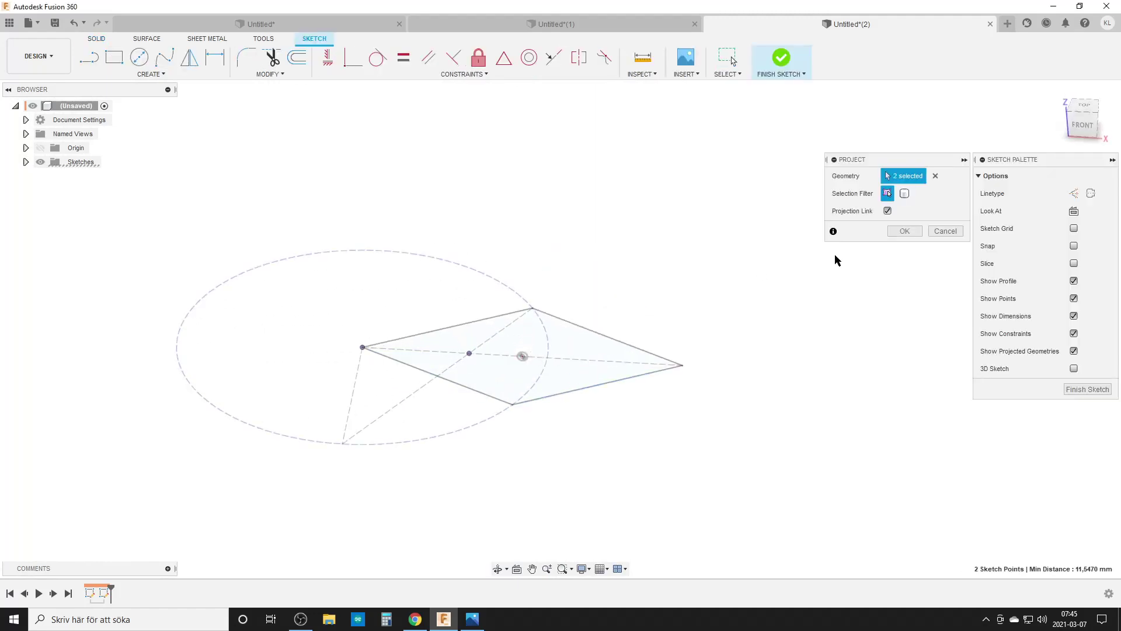
left_click(904, 230)
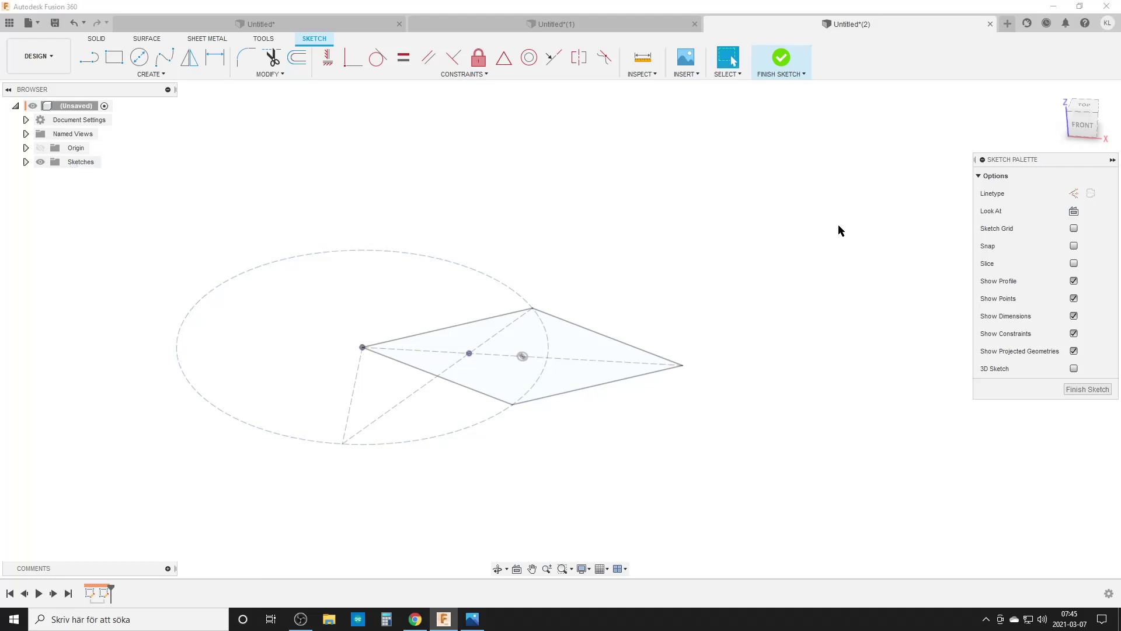
Step: Intersect the construction circle with the new sketch to add its crossing points
type("sinter")
left_click(876, 321)
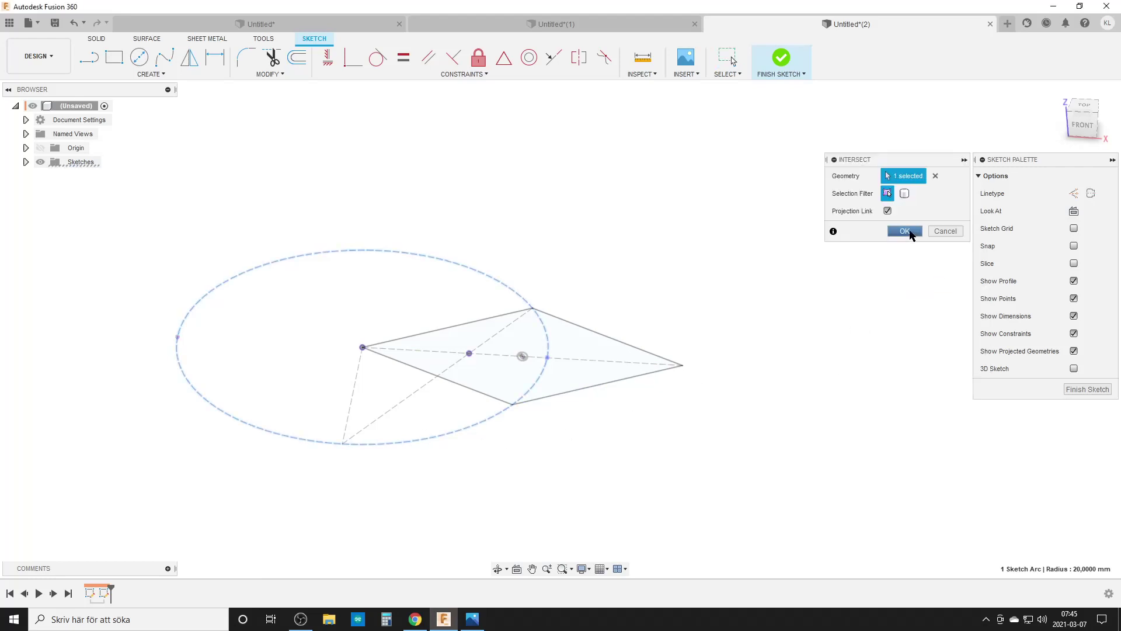
left_click(911, 231)
key("c")
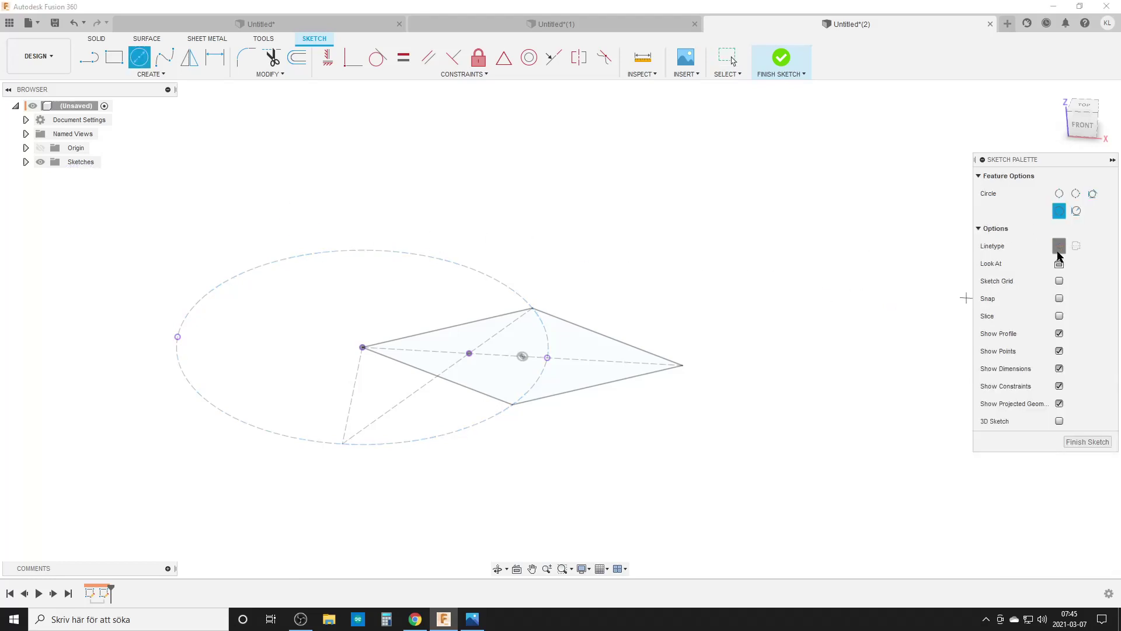
Step: Place a circle centred on the rhombus corner and draw a vertical line up from the midpoint
left_click(363, 347)
middle_click_drag(384, 415, 314, 278, "shift")
key("l")
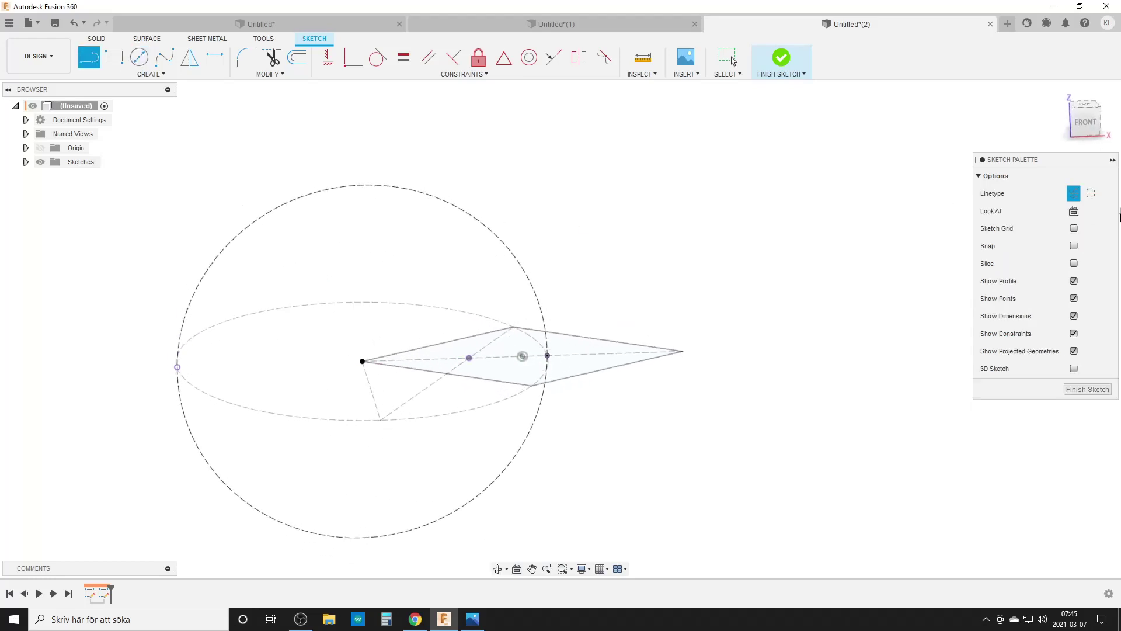
left_click(469, 358)
left_click(362, 361)
key("Escape")
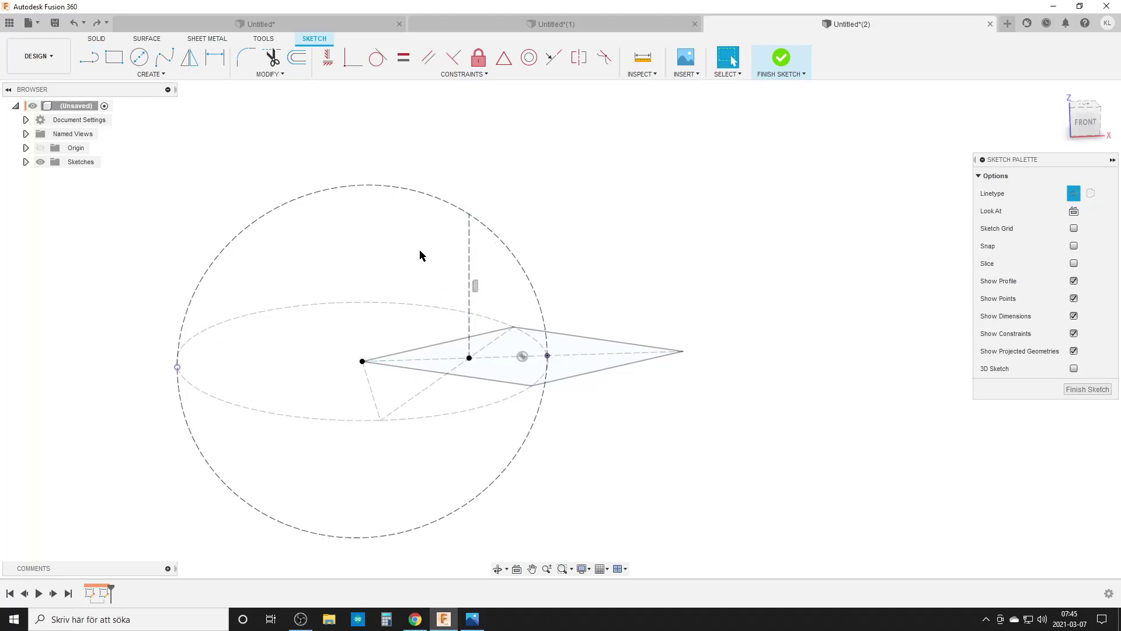
Step: Draw the 20 mm path line from the corner to the vertical line's top, then finish the sketch
key("l")
left_click(362, 360)
left_click(469, 214)
key("Escape")
left_click(435, 258)
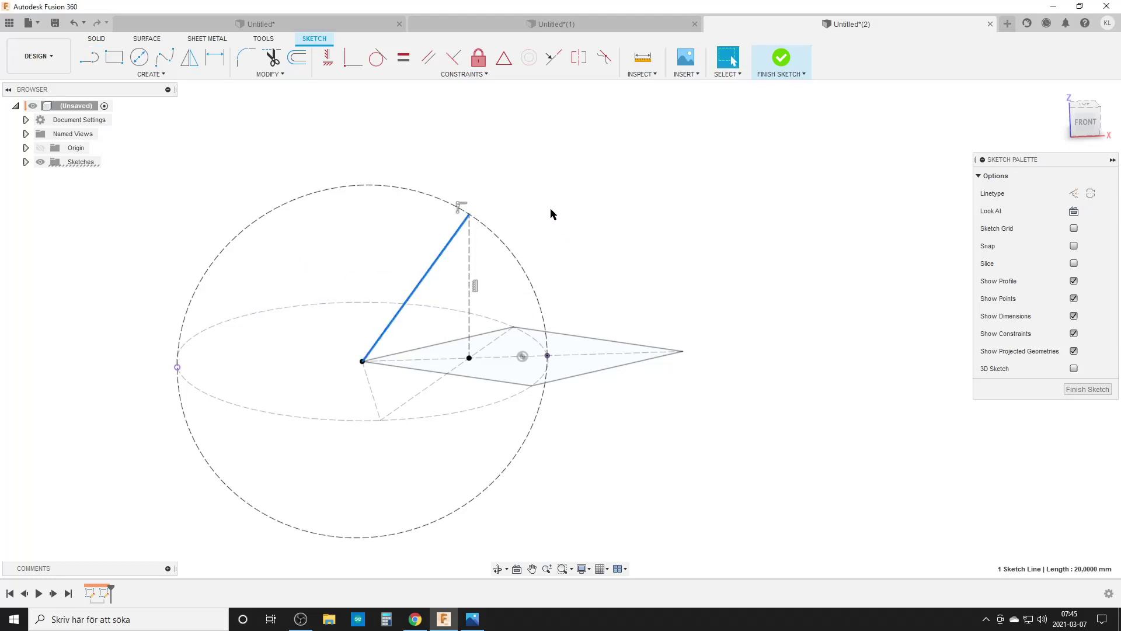
left_click(823, 249)
left_click(1057, 390)
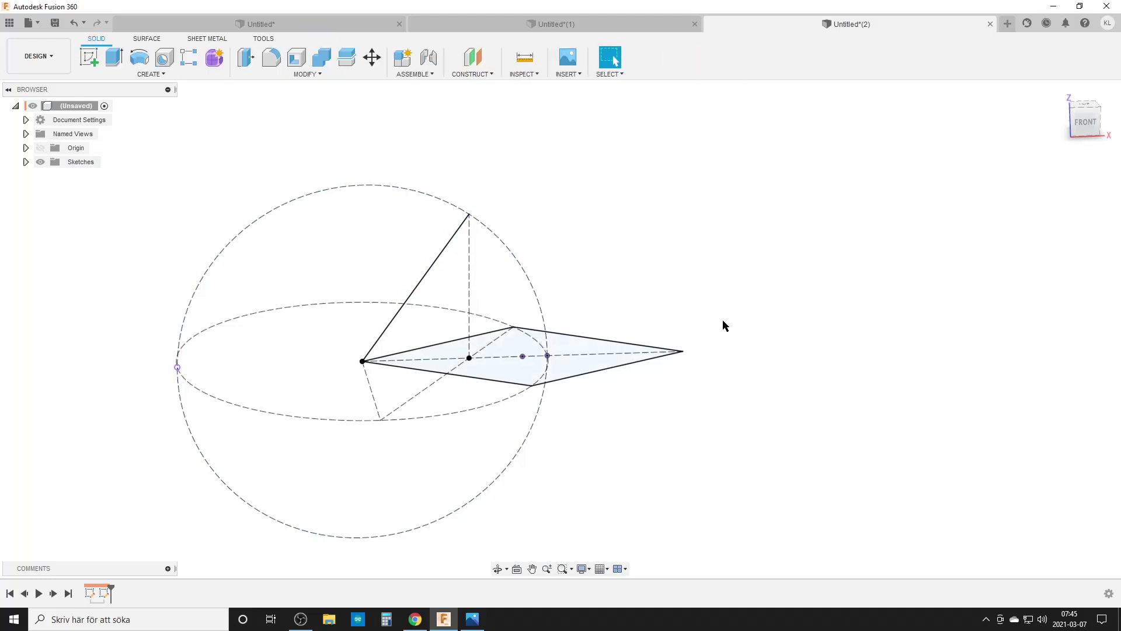
Step: Sweep the rhombus profile along the 20 mm line to create a solid body
type("ssw")
left_click(803, 408)
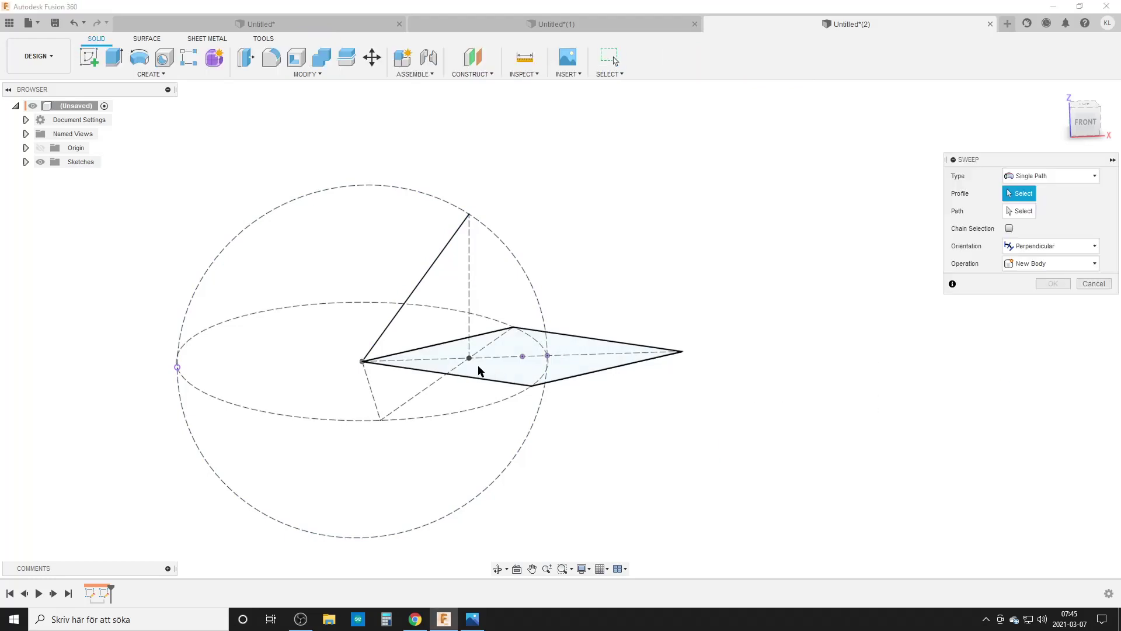
left_click(475, 363)
left_click(1023, 211)
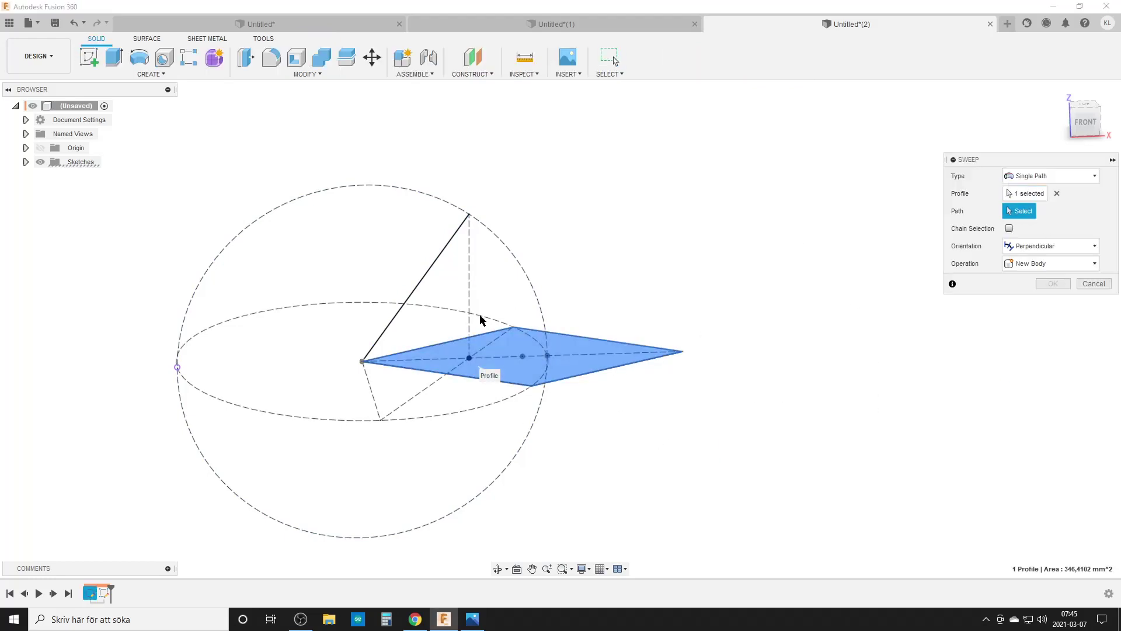
left_click(426, 276)
left_click(1052, 336)
Step: Show Sketch1's dimensions and move the 60.00° angle dimension closer to the sketch
middle_click_drag(212, 312, 375, 388, "shift")
left_click(26, 176)
left_click(82, 193)
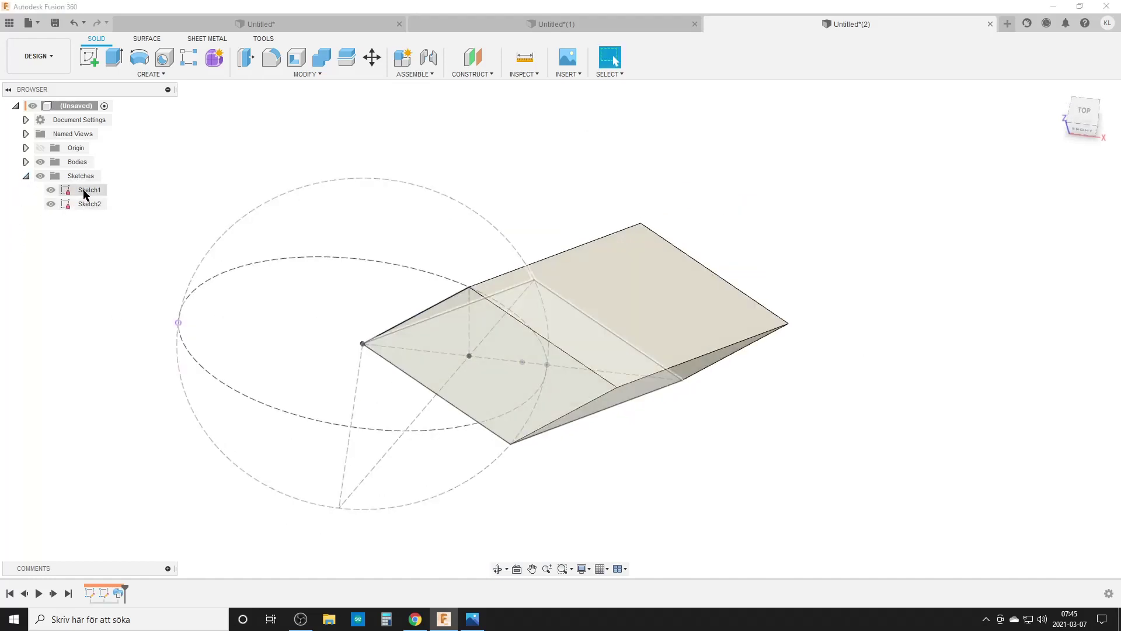
right_click(85, 193)
left_click(132, 329)
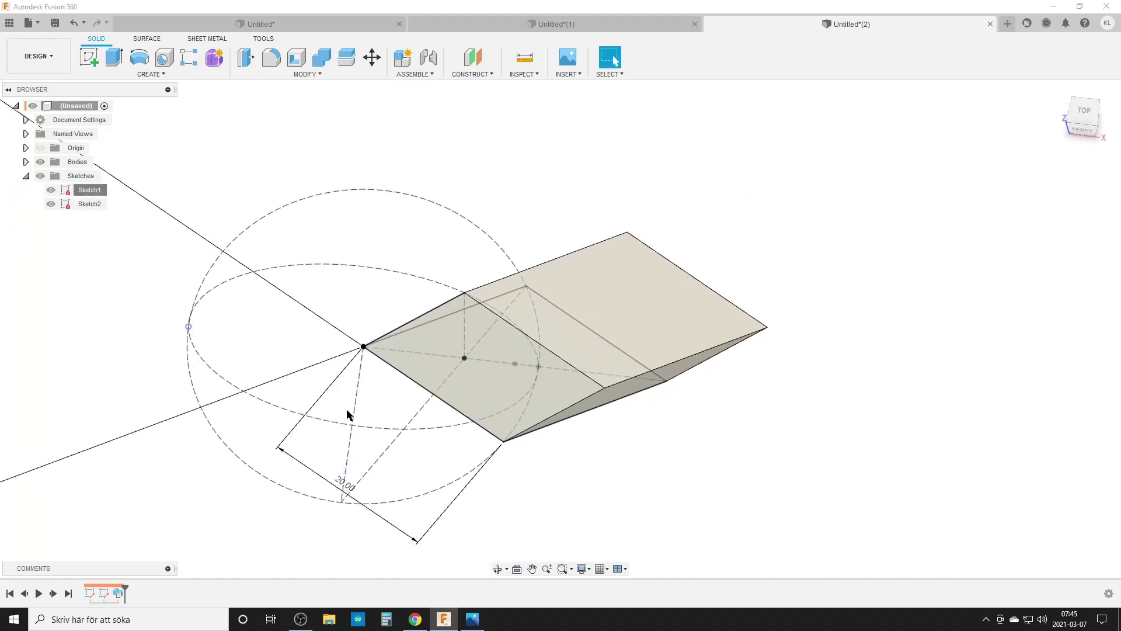
scroll(525, 356, "down", 3)
mouse_move(199, 245)
left_mouse_down()
mouse_move(426, 305)
mouse_move(399, 306)
left_mouse_up()
middle_click_drag(607, 441, 473, 373)
Step: Change the angle to 45° to test the reshaped body, then reset it to 60°
double_click(297, 322)
key("Return")
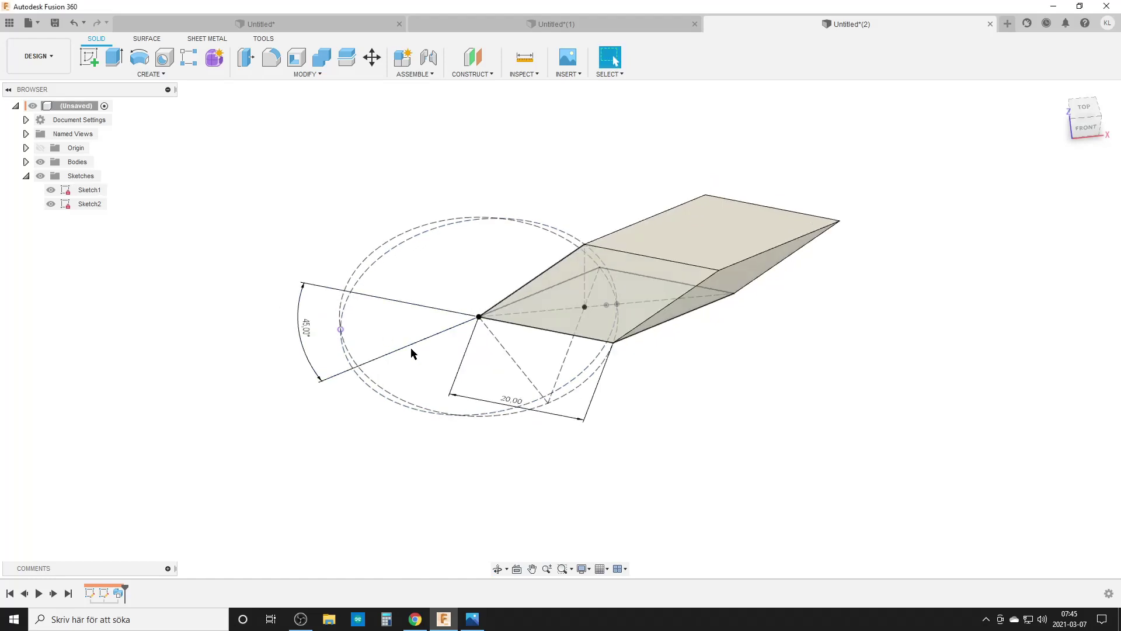
middle_click_drag(674, 393, 516, 353, "shift")
double_click(297, 279)
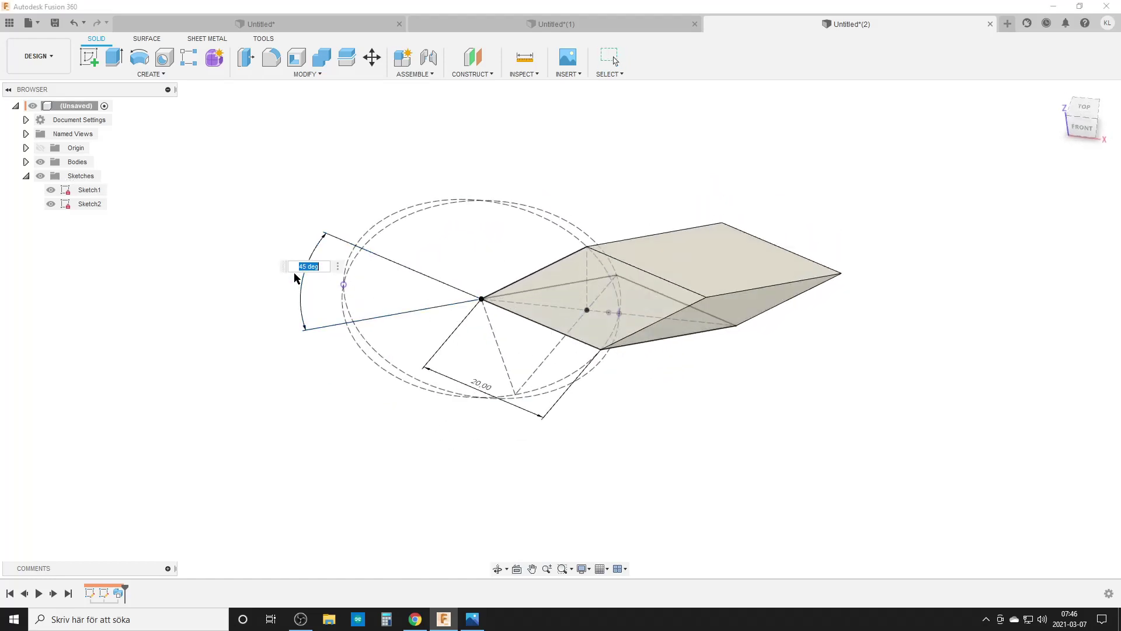
type("60")
key("Return")
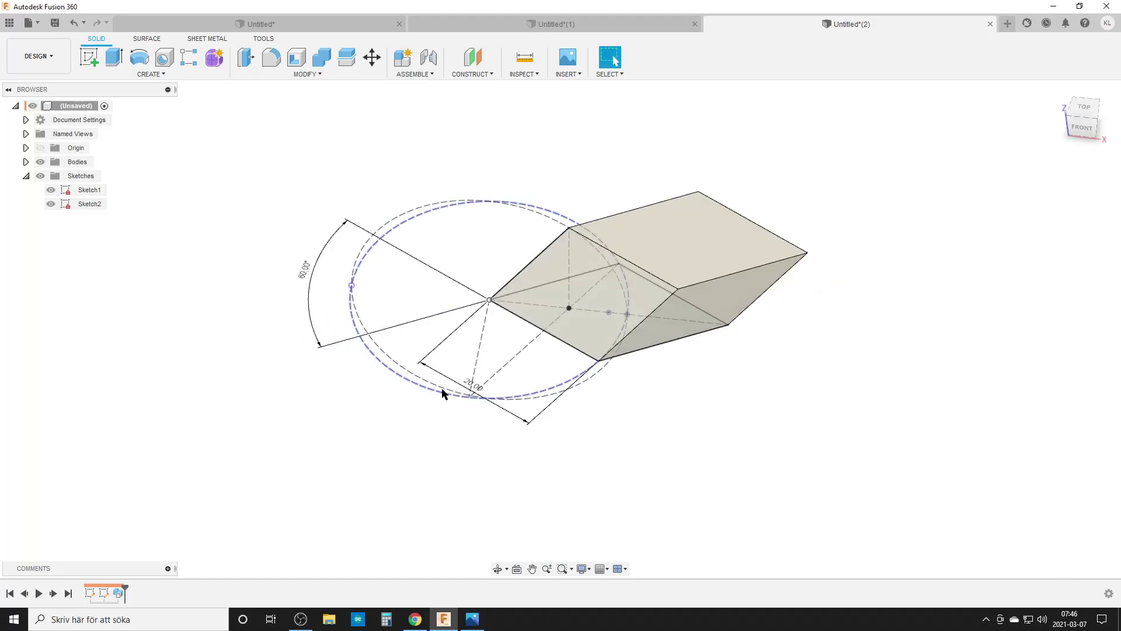
mouse_move(650, 424)
middle_mouse_down("shift")
mouse_move(660, 403)
mouse_move(438, 348)
middle_mouse_up("shift")
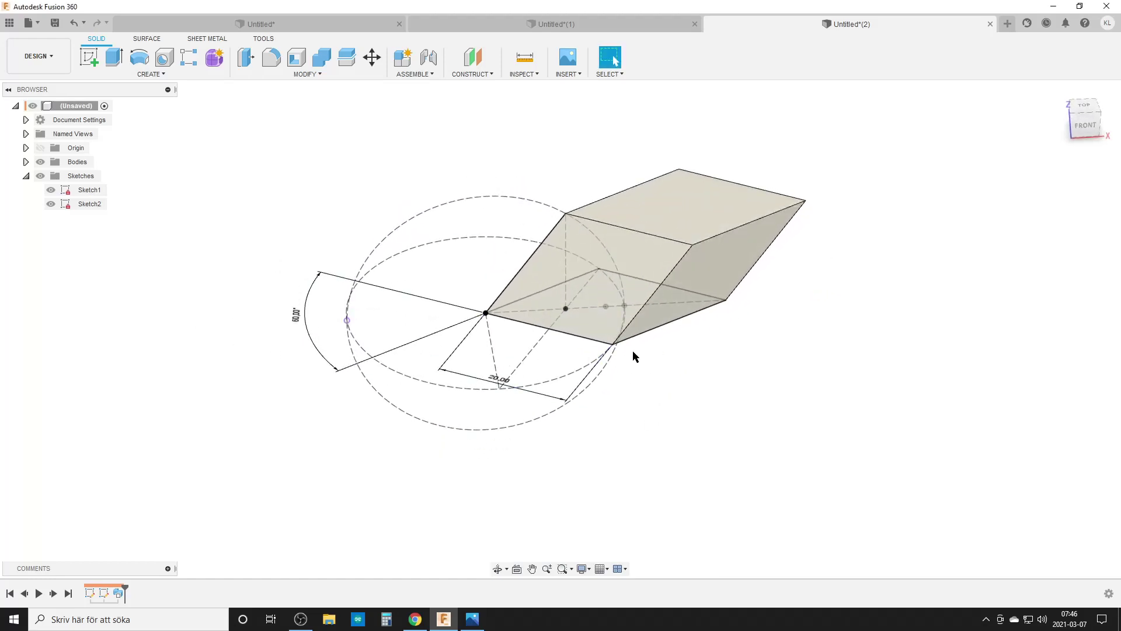
Step: Measure the angle between the prism's top and side faces, showing 70.5288°
left_click(524, 57)
left_click(712, 205)
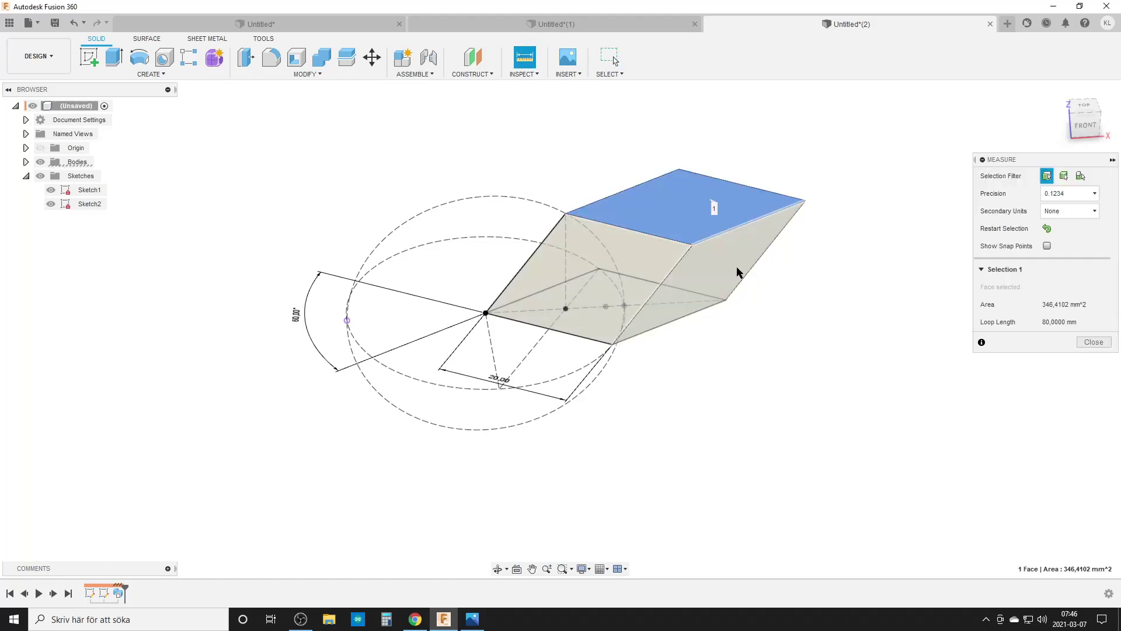
left_click(740, 275)
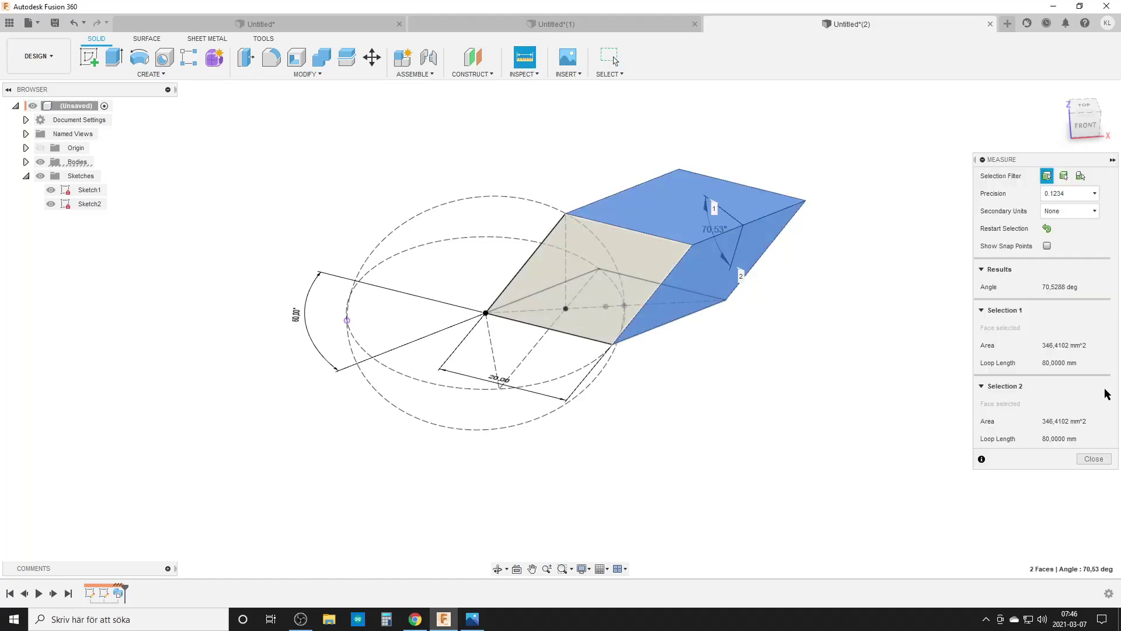
left_click(1093, 459)
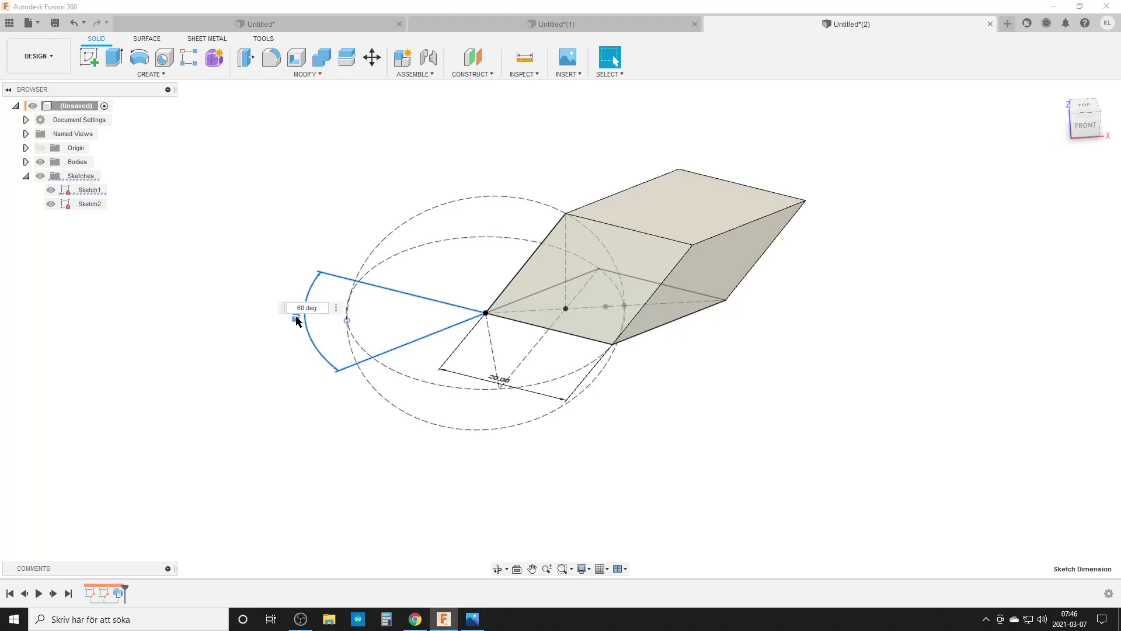
Step: Set the angle to 90° to form a cube, restore 60°, and move the 20.00 dimension outward
double_click(298, 316)
type("90")
key("Return")
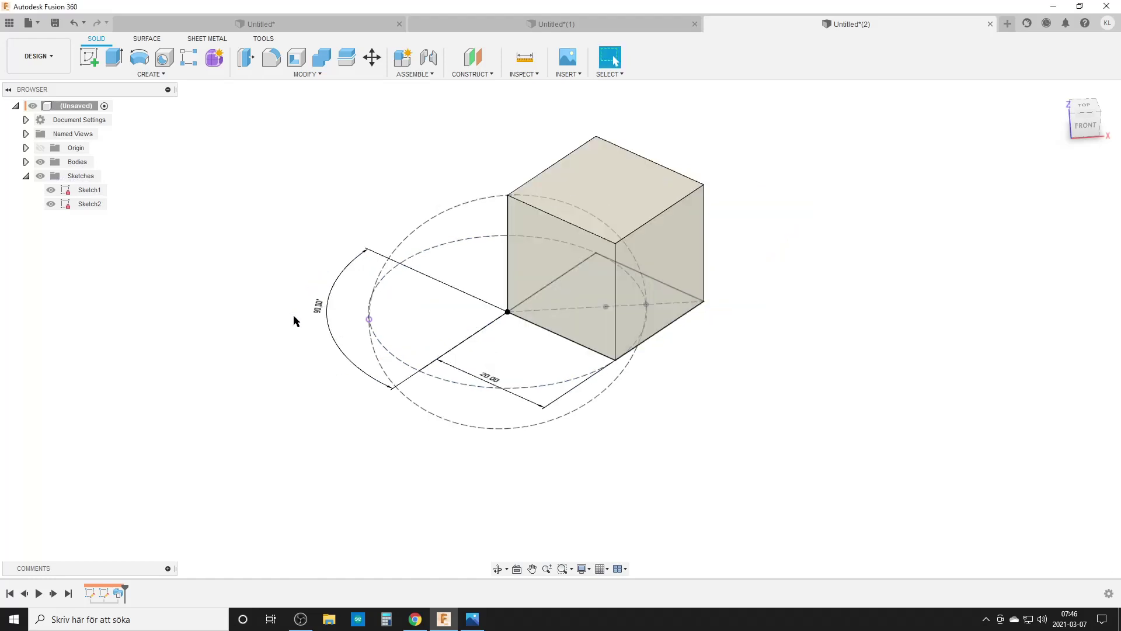
left_click(315, 309)
type("6")
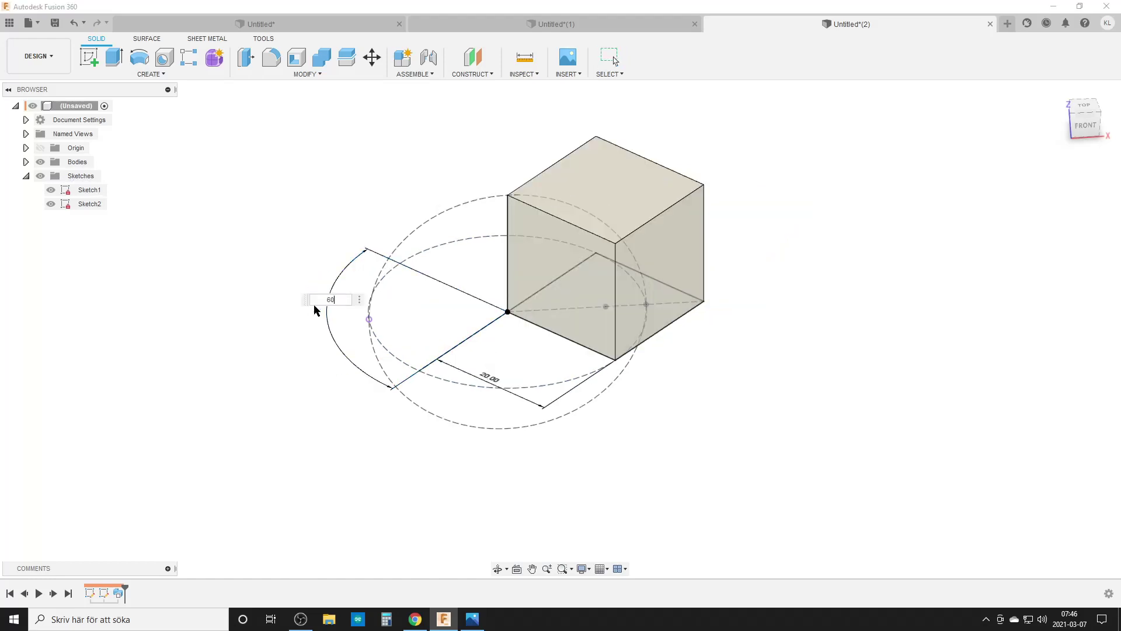
type("0")
key("Return")
middle_click_drag(386, 312, 363, 335, "shift")
left_click_drag(388, 433, 364, 476)
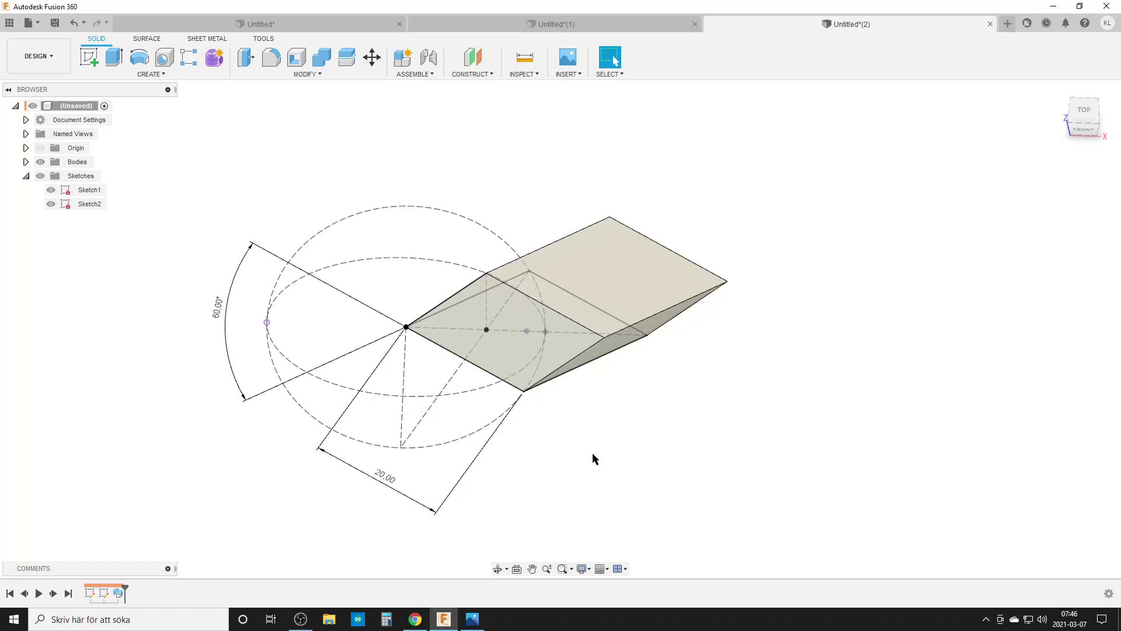
middle_click_drag(592, 453, 601, 420, "shift")
key("Escape")
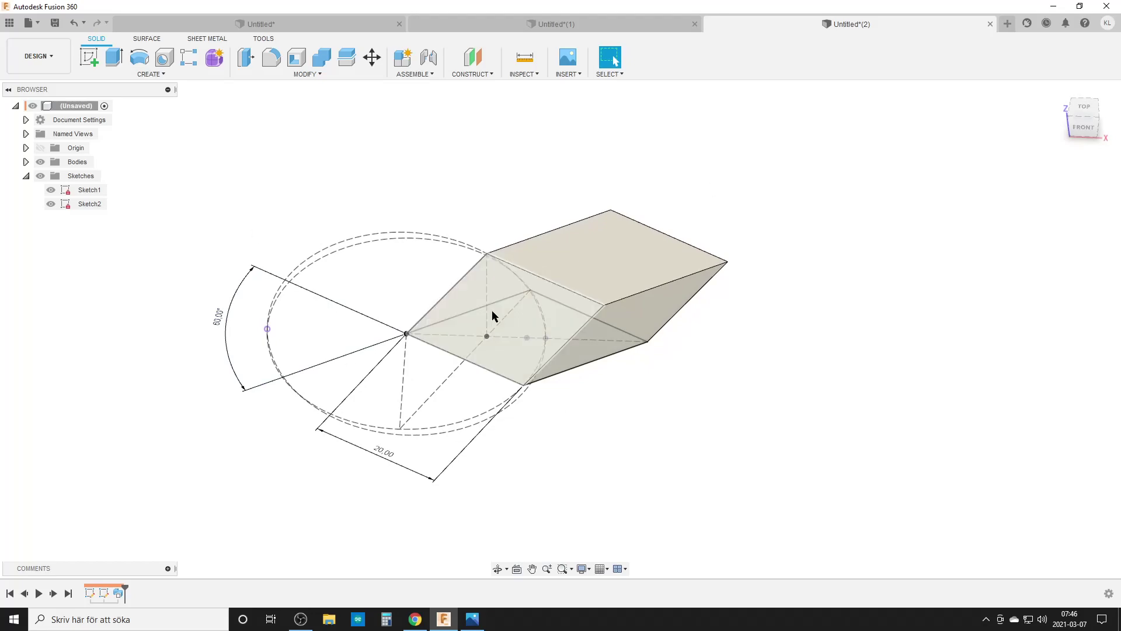
mouse_move(458, 383)
middle_mouse_down("shift")
mouse_move(574, 385)
mouse_move(483, 358)
mouse_move(478, 330)
mouse_move(462, 401)
middle_mouse_up("shift")
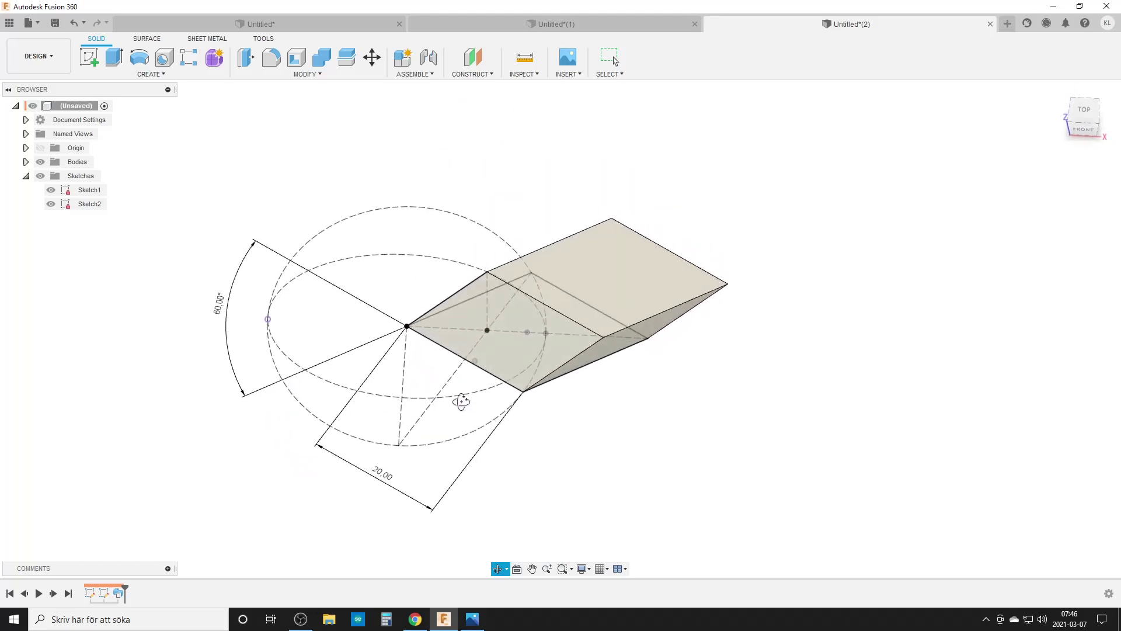
key("alt+Tab")
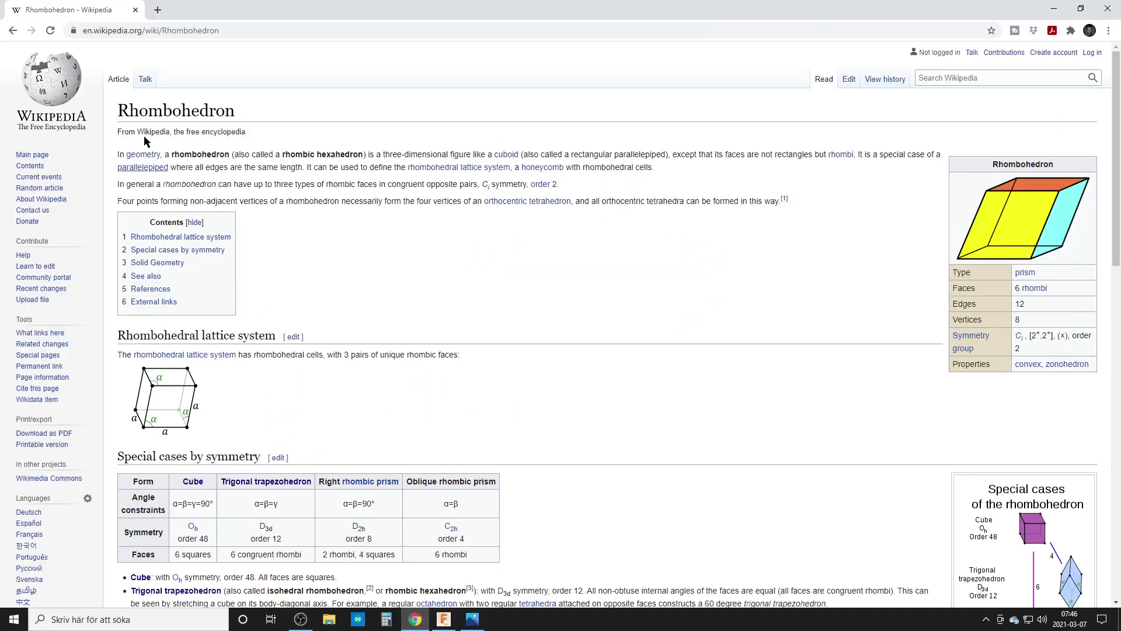
left_click(444, 620)
mouse_move(581, 426)
middle_mouse_down("shift")
mouse_move(593, 380)
mouse_move(603, 402)
middle_mouse_up("shift")
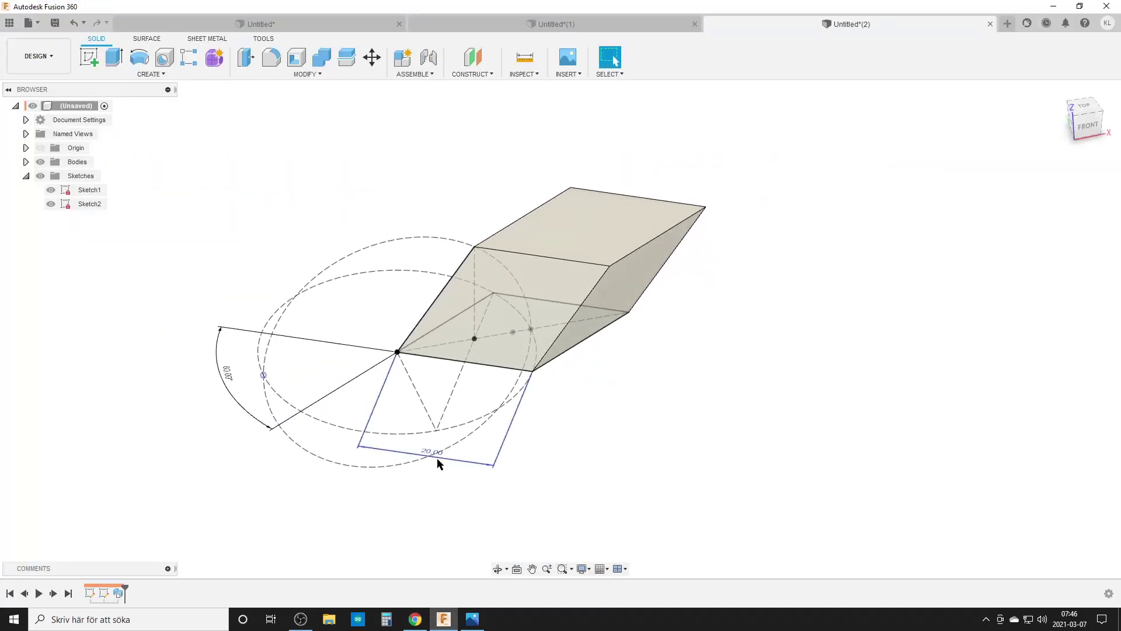
left_click(451, 453)
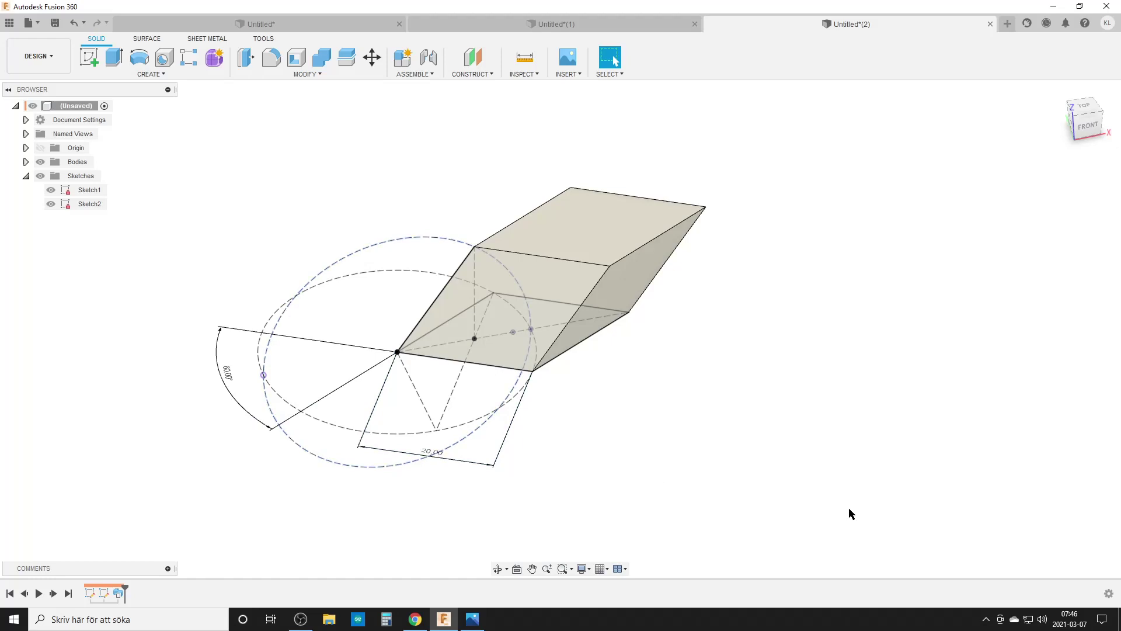